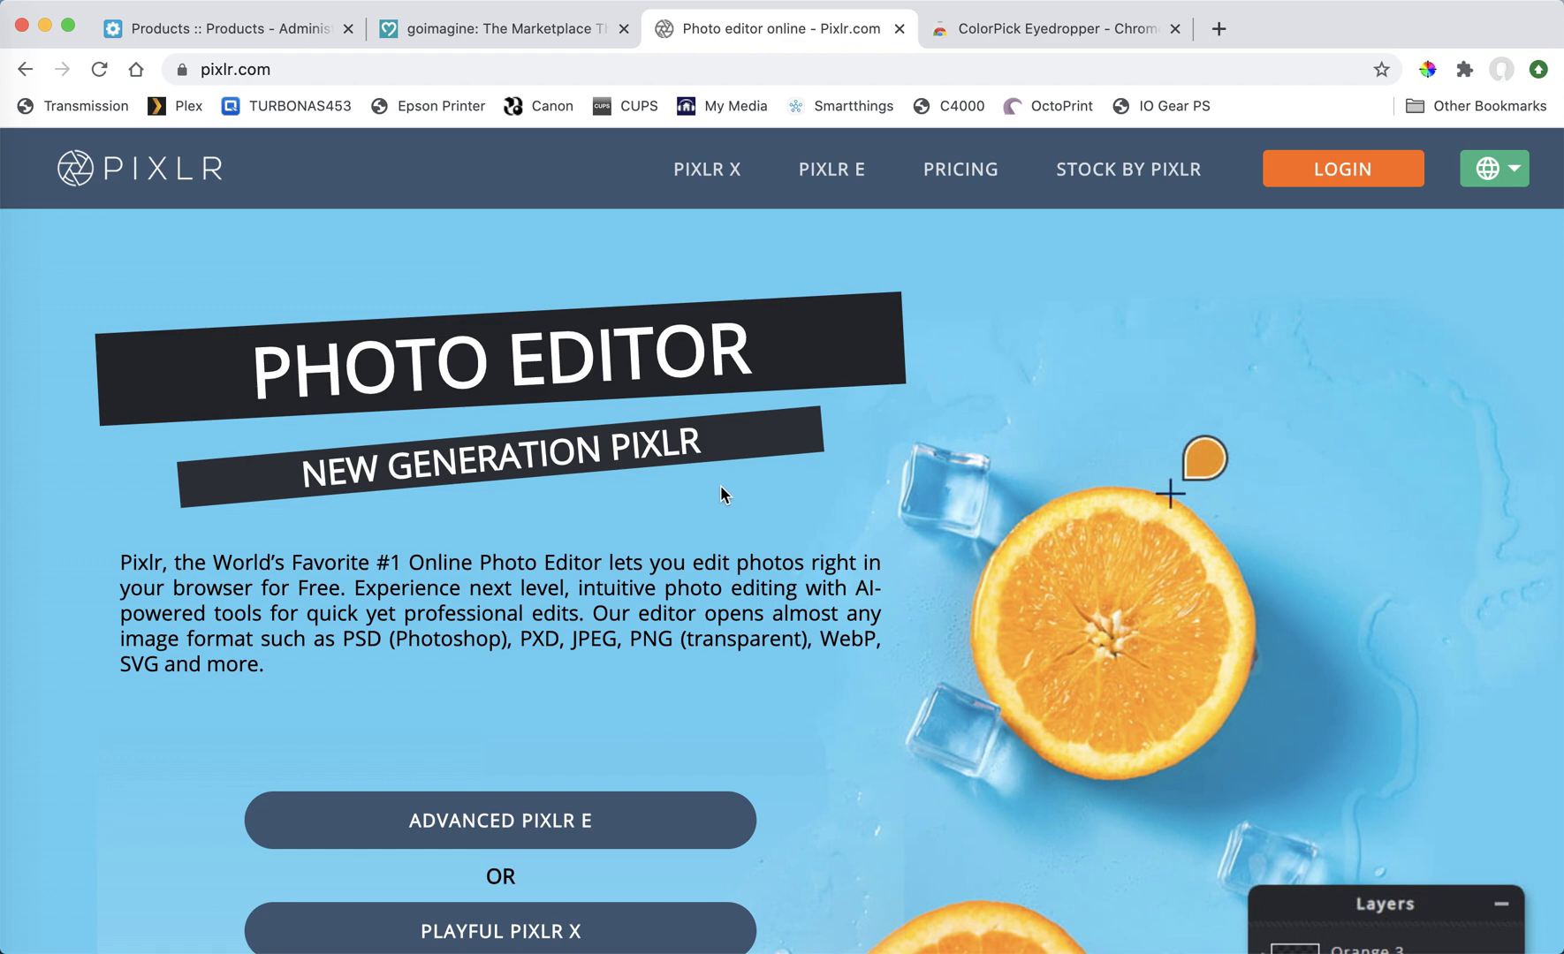
pyautogui.scroll(-3, 817, 523)
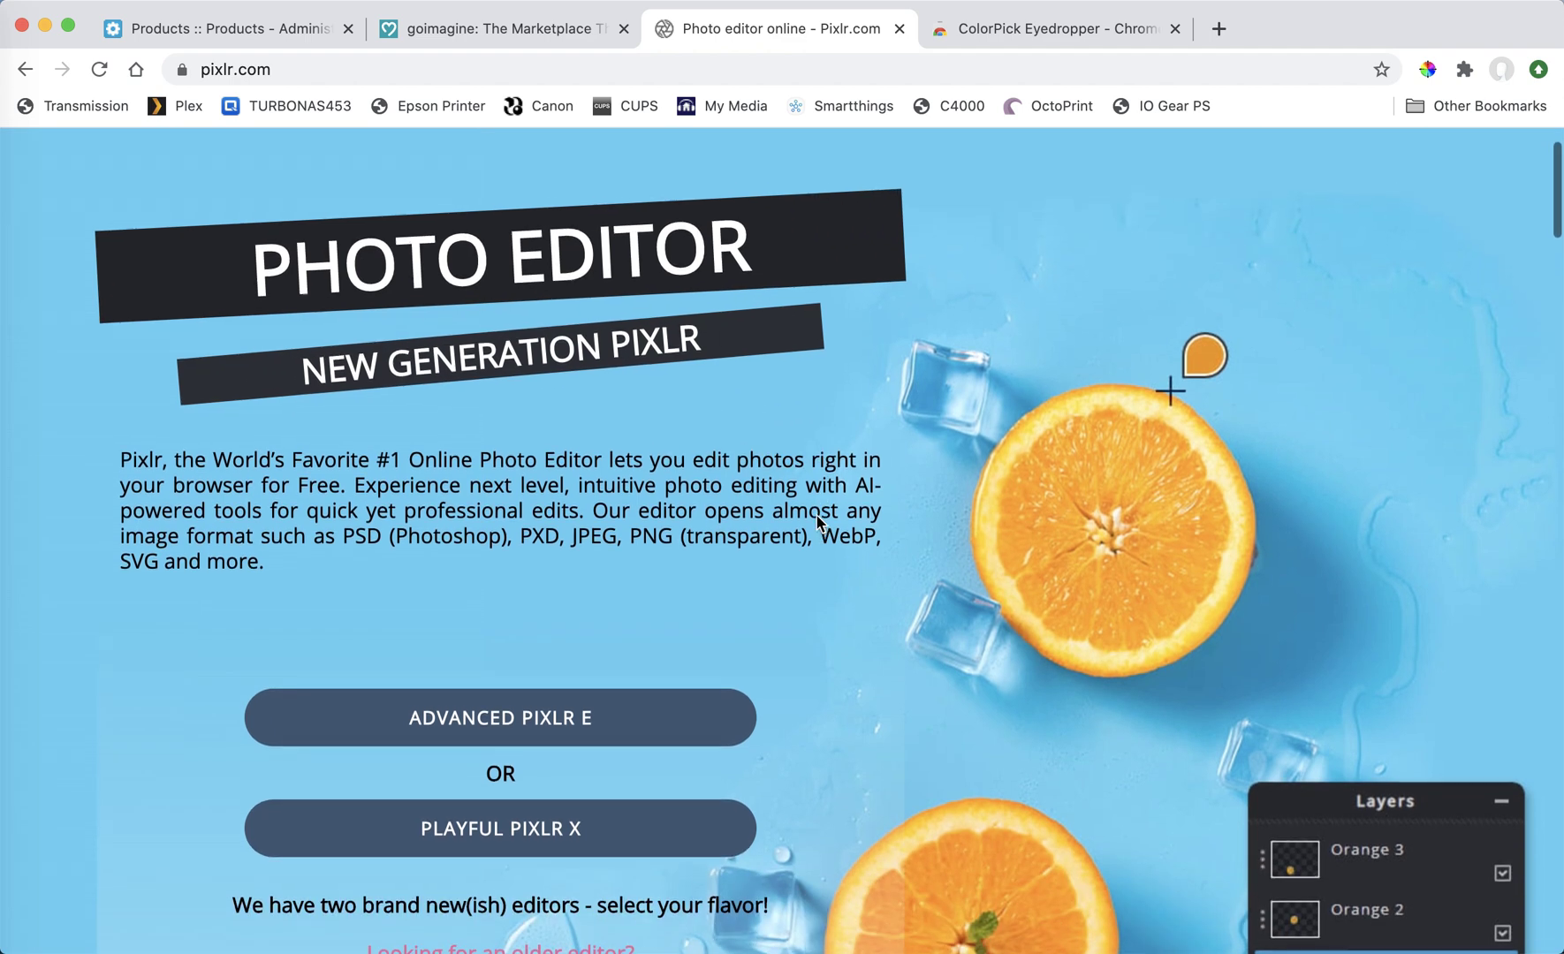
pyautogui.scroll(2, 818, 523)
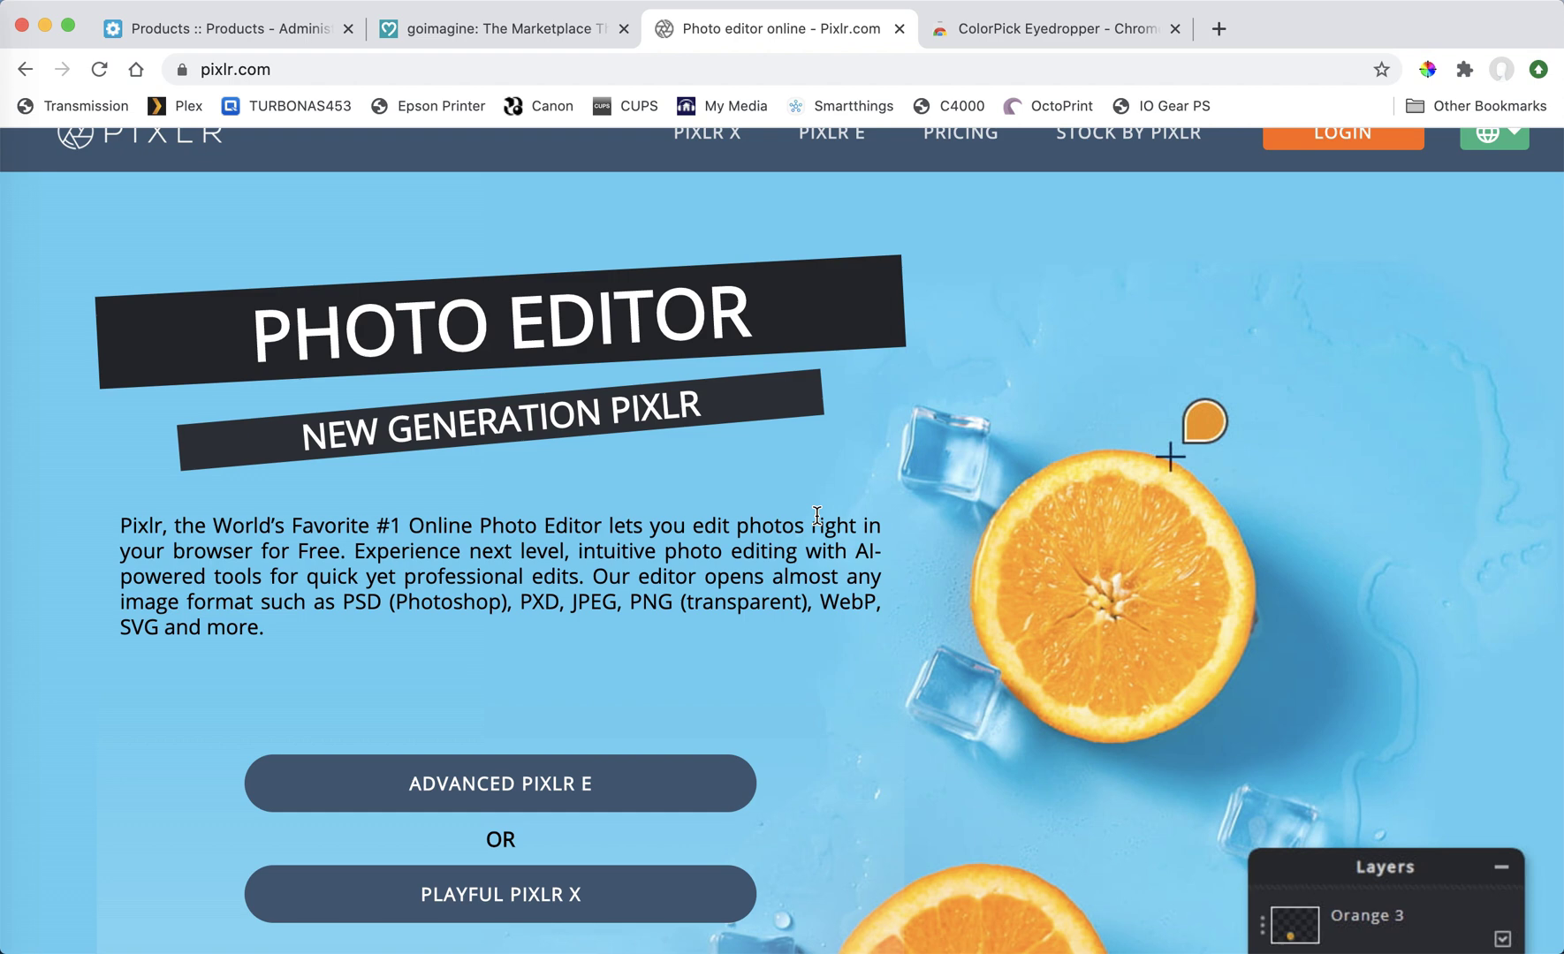
pyautogui.scroll(1, 817, 514)
pyautogui.scroll(-2, 817, 522)
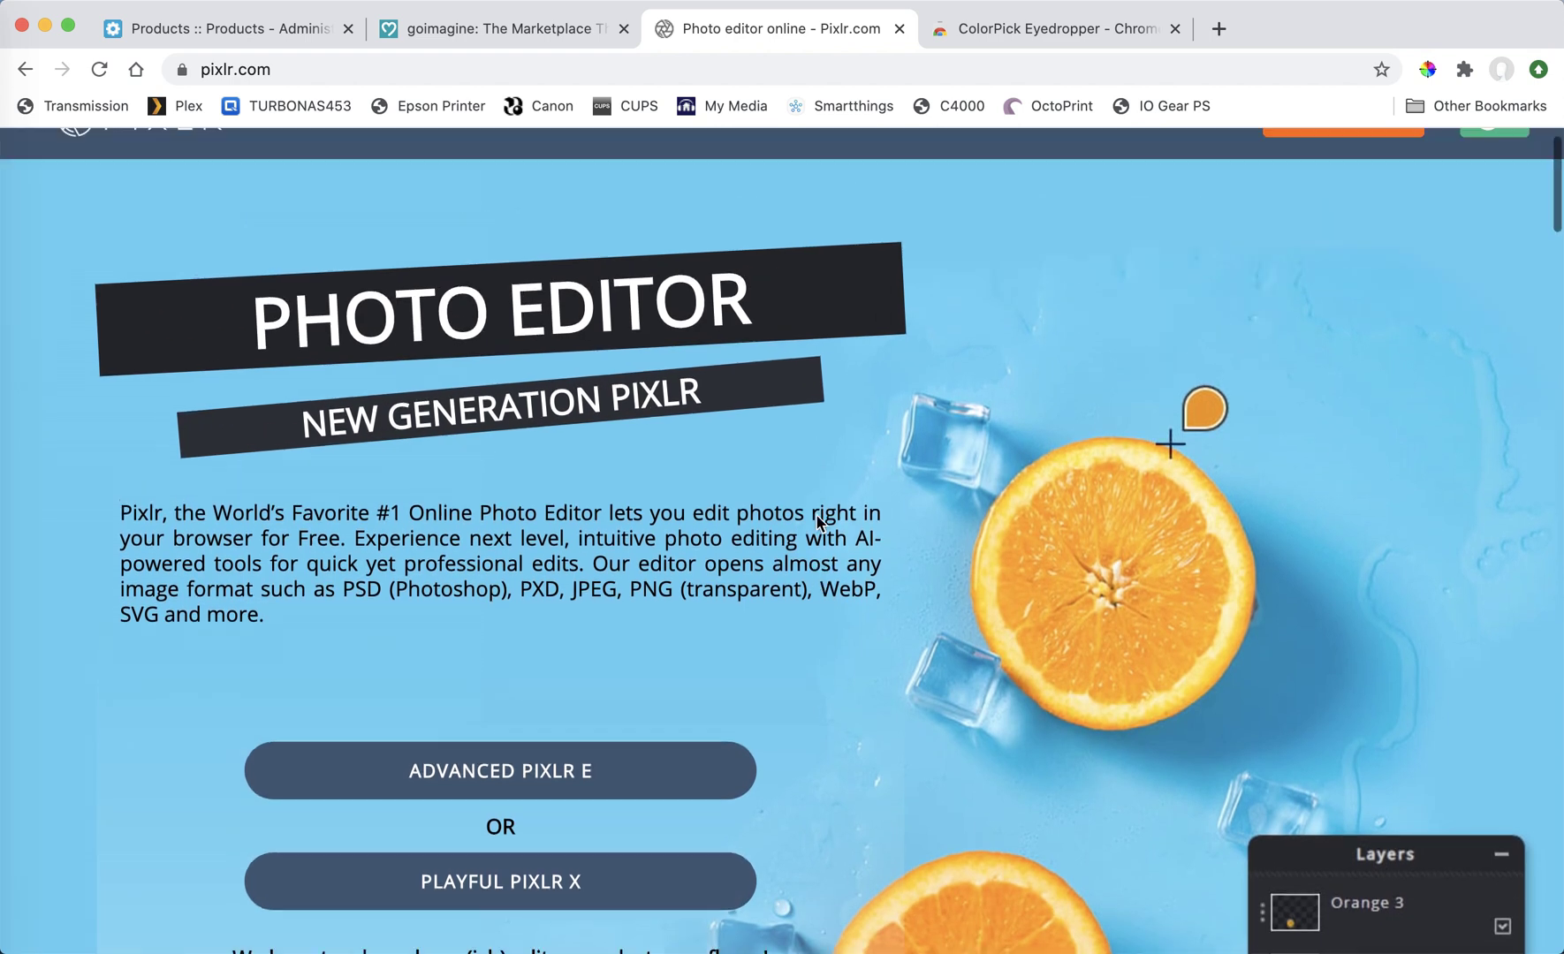
pyautogui.scroll(1, 817, 521)
pyautogui.scroll(-3, 820, 524)
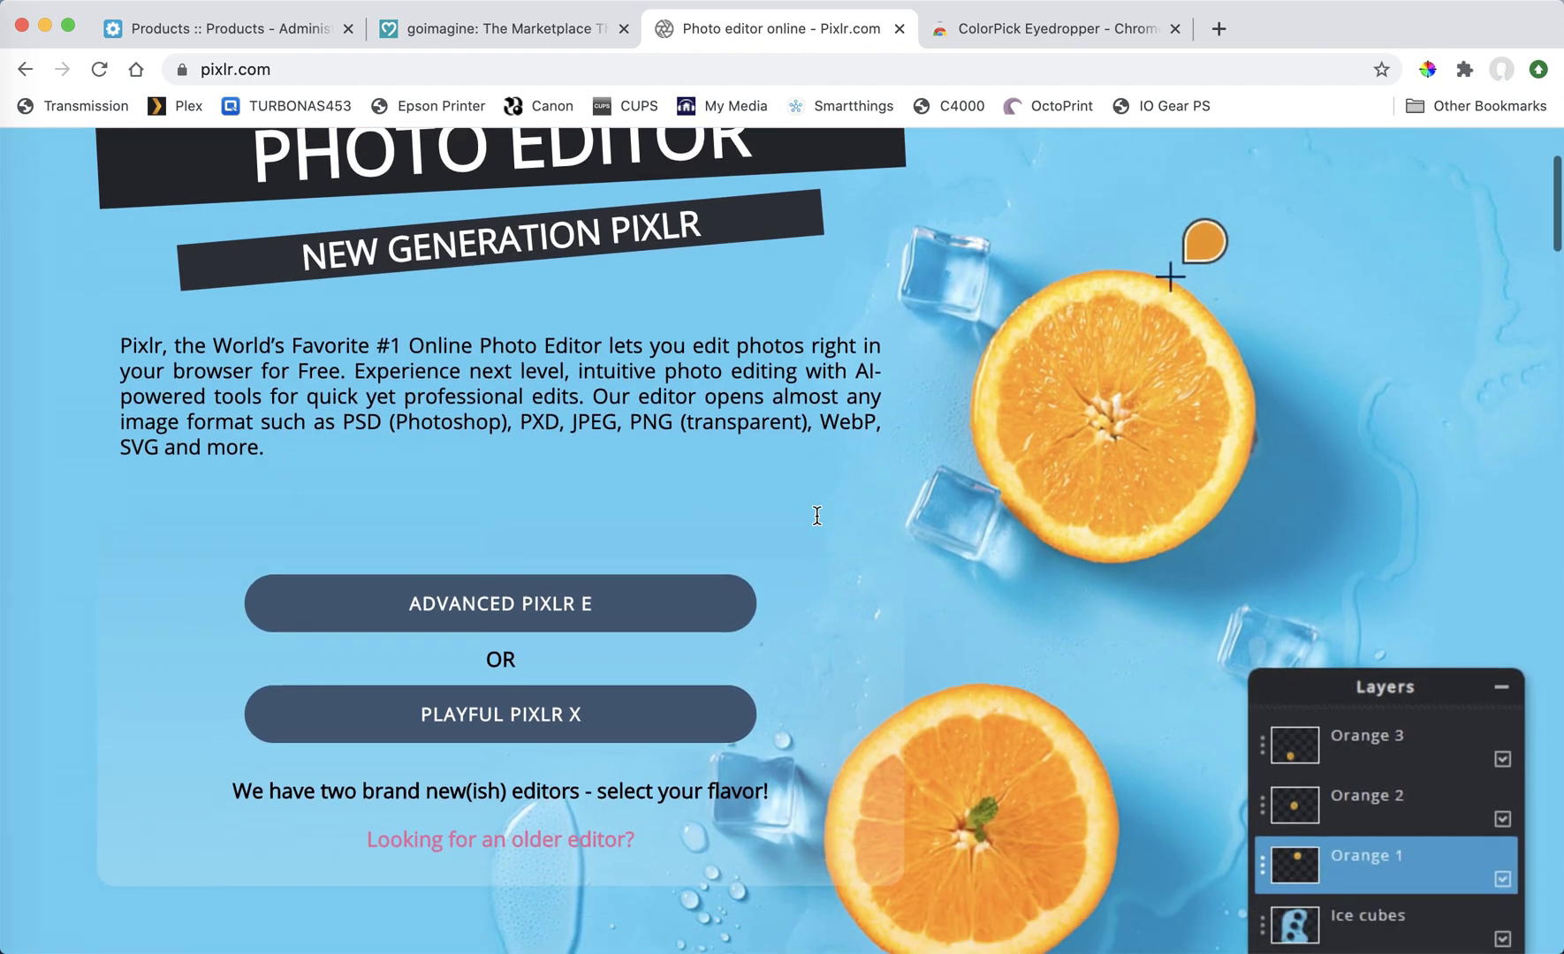
pyautogui.scroll(2, 817, 515)
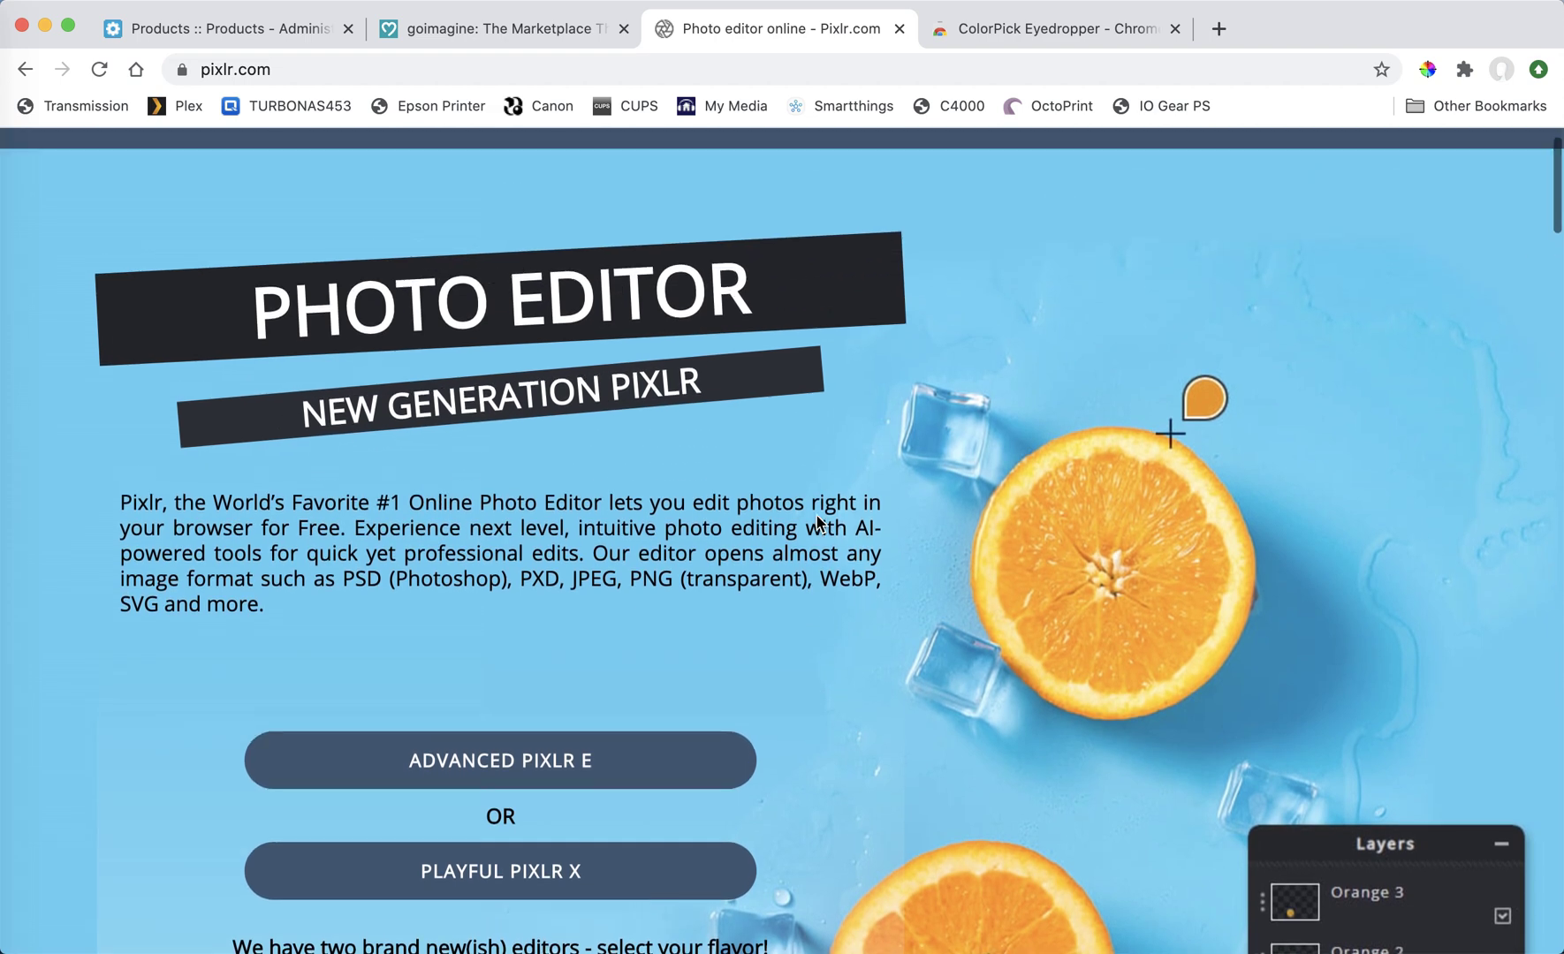
pyautogui.scroll(-2, 818, 522)
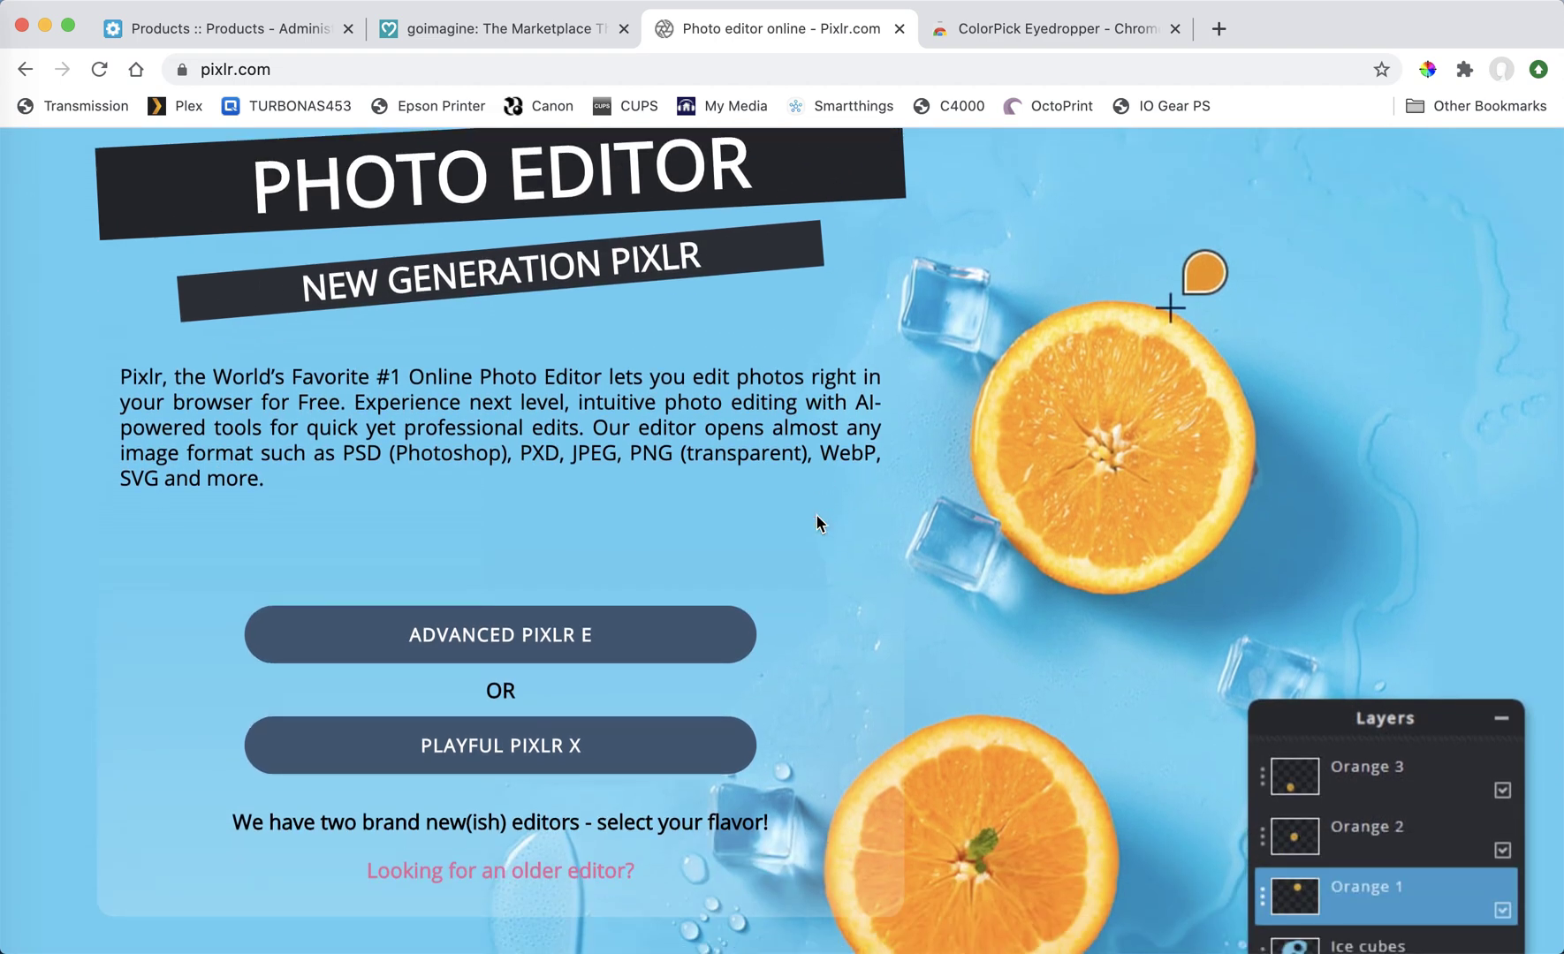
pyautogui.scroll(-1, 809, 534)
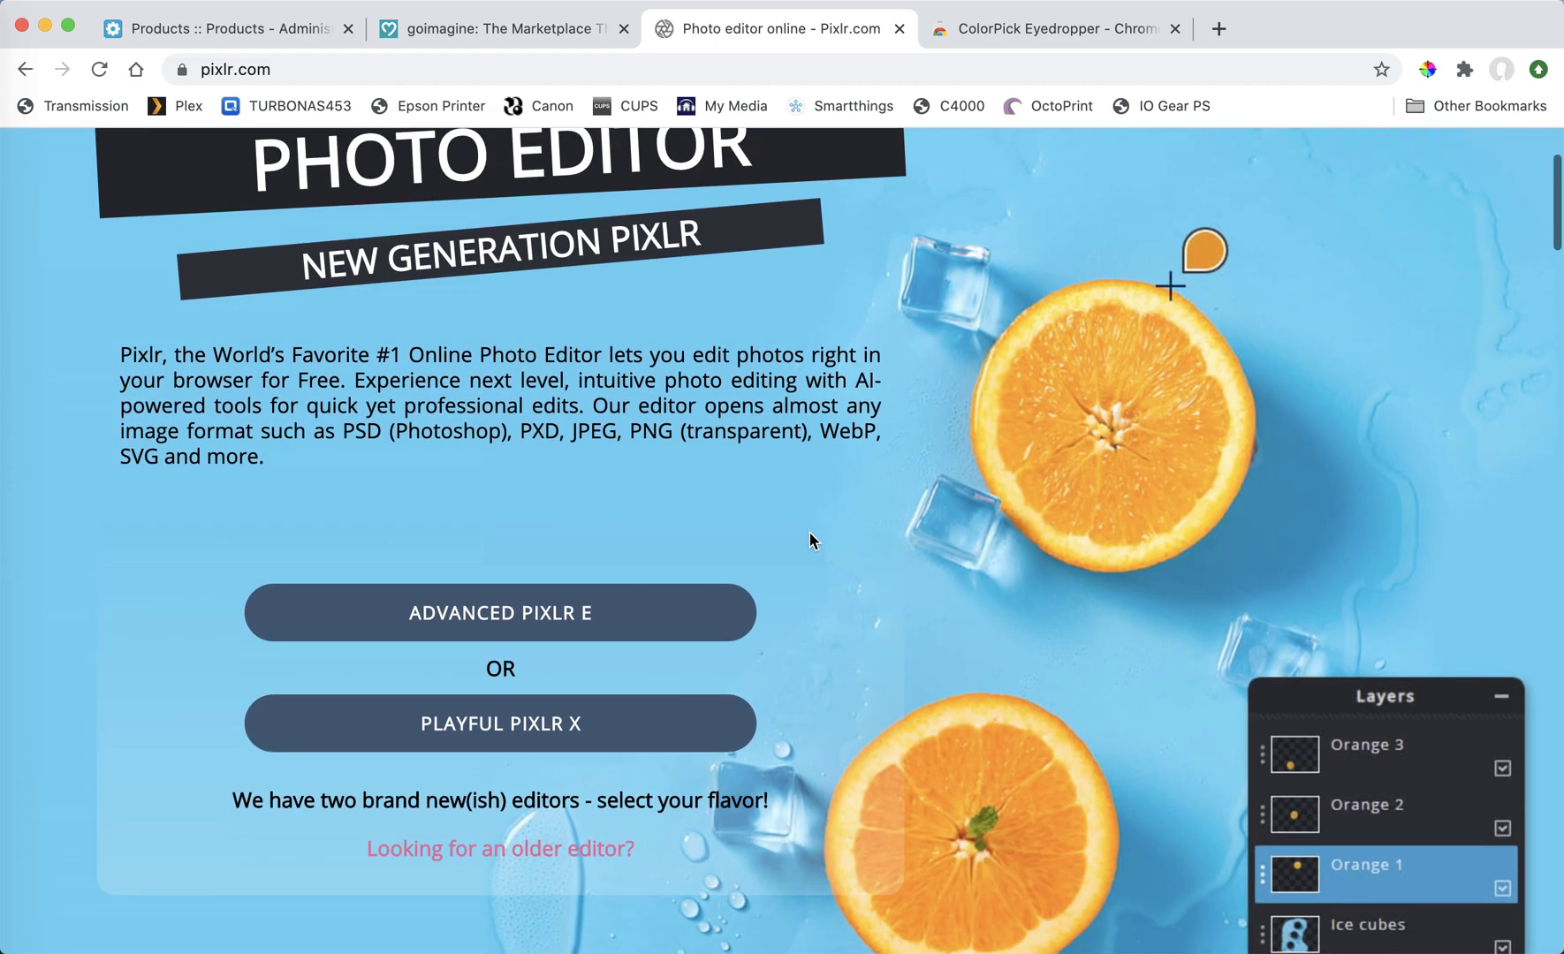
# Open the Pixlr X editor and start a new image named Color Swatch
pyautogui.click(629, 738)
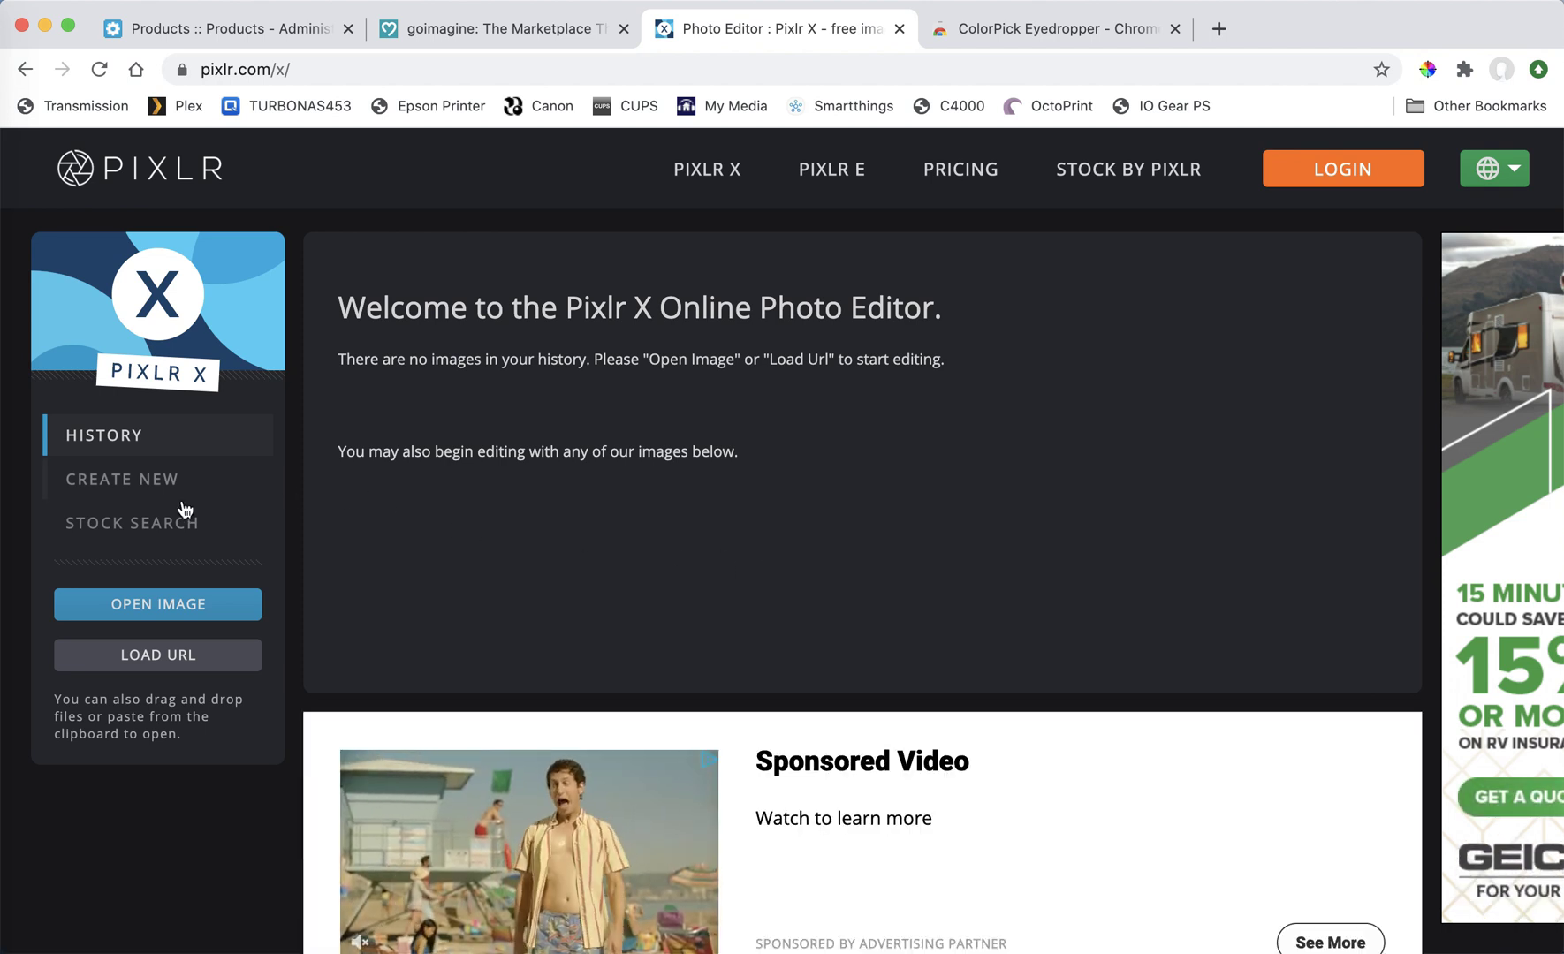
pyautogui.click(127, 490)
pyautogui.click(1215, 332)
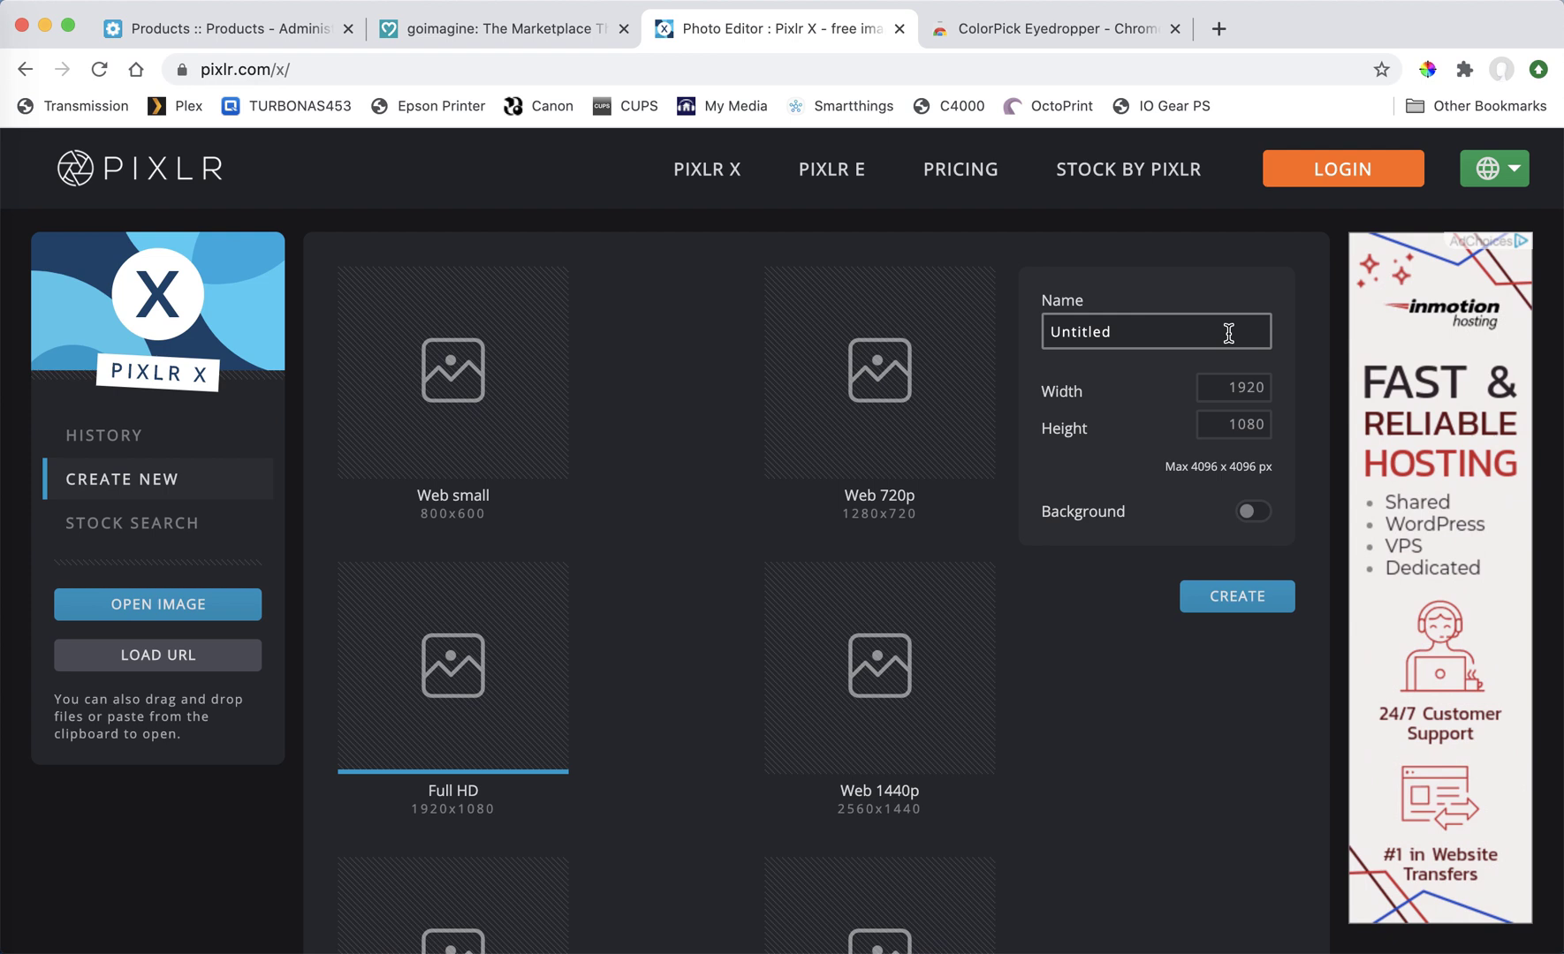
pyautogui.click(1154, 331)
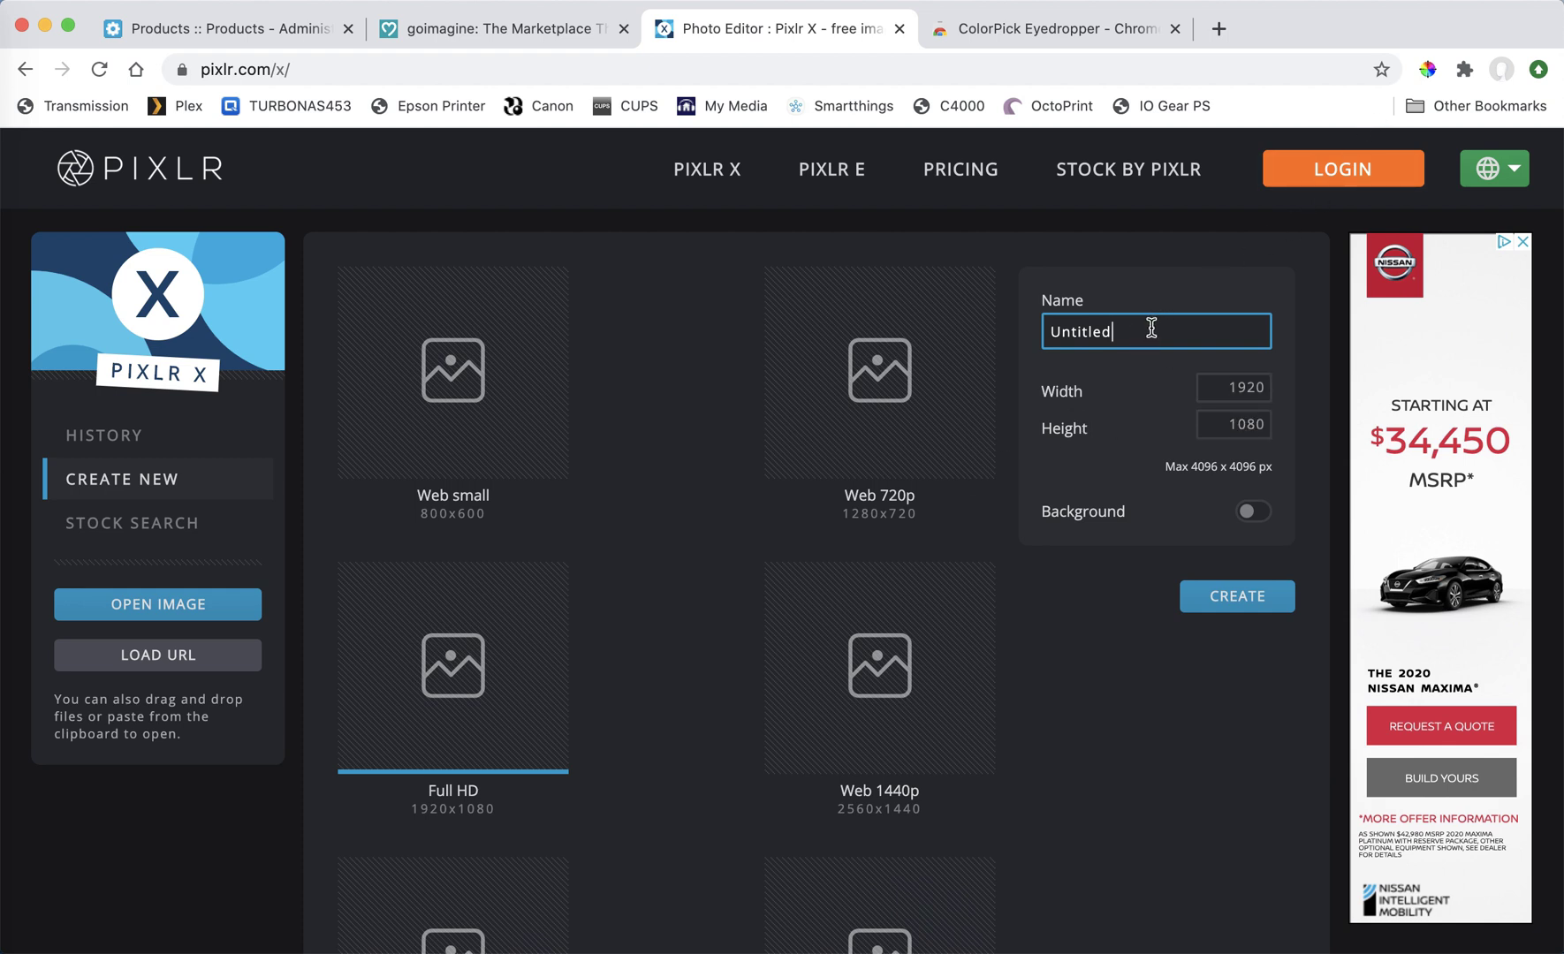
pyautogui.moveTo(1152, 327); pyautogui.dragTo(995, 341)
pyautogui.write('Colo')
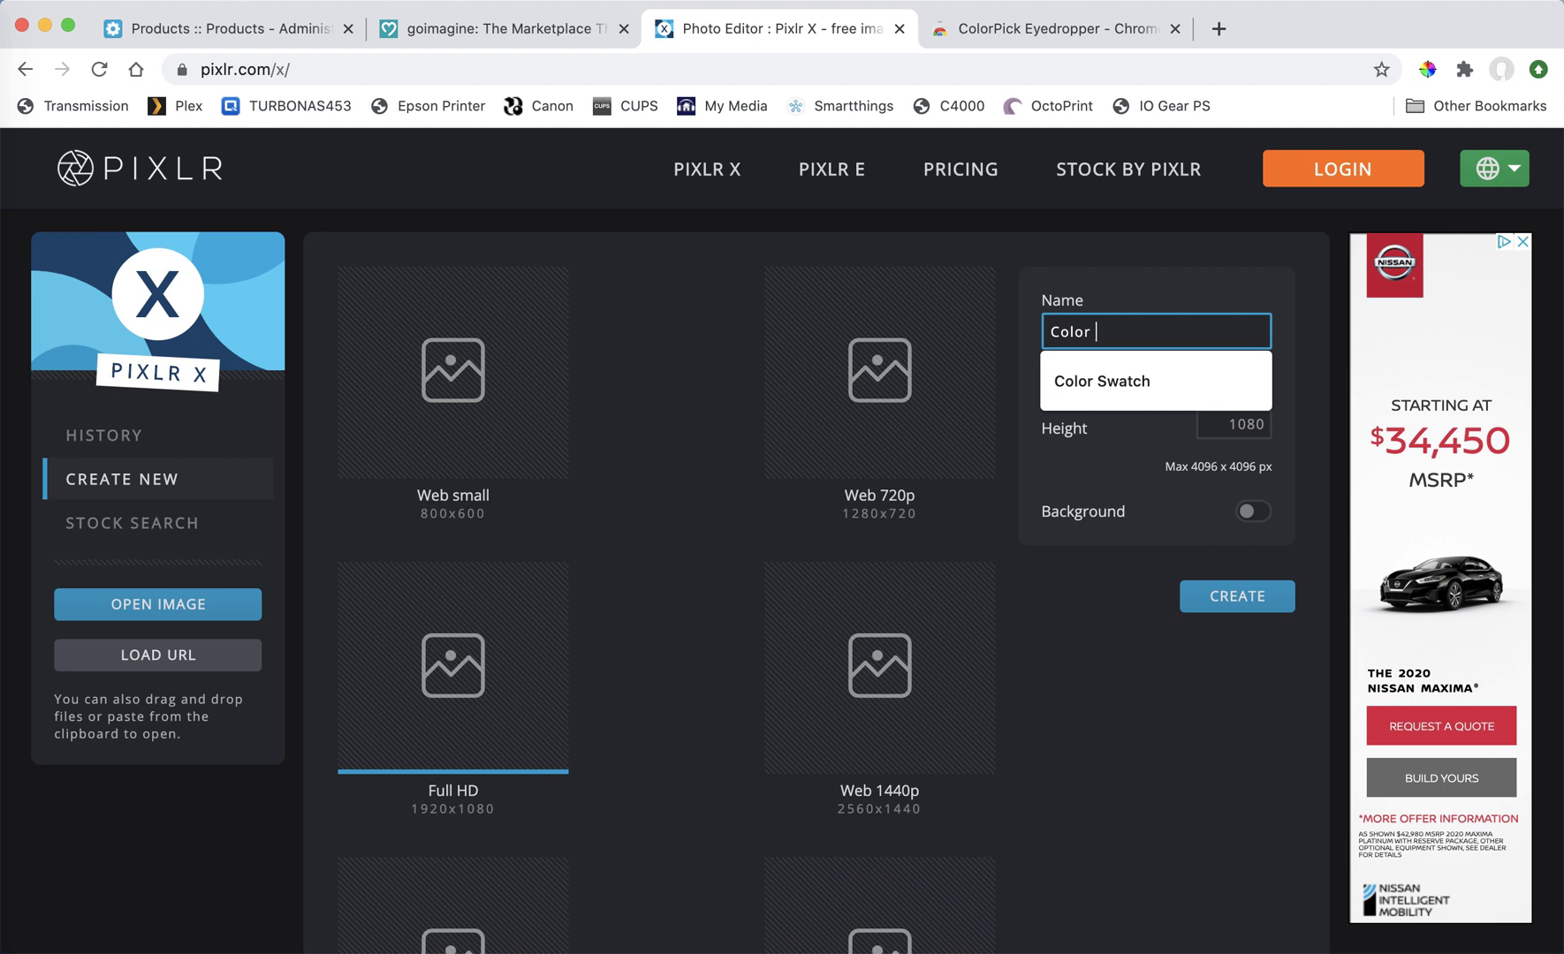
pyautogui.write('r')
pyautogui.click(1047, 381)
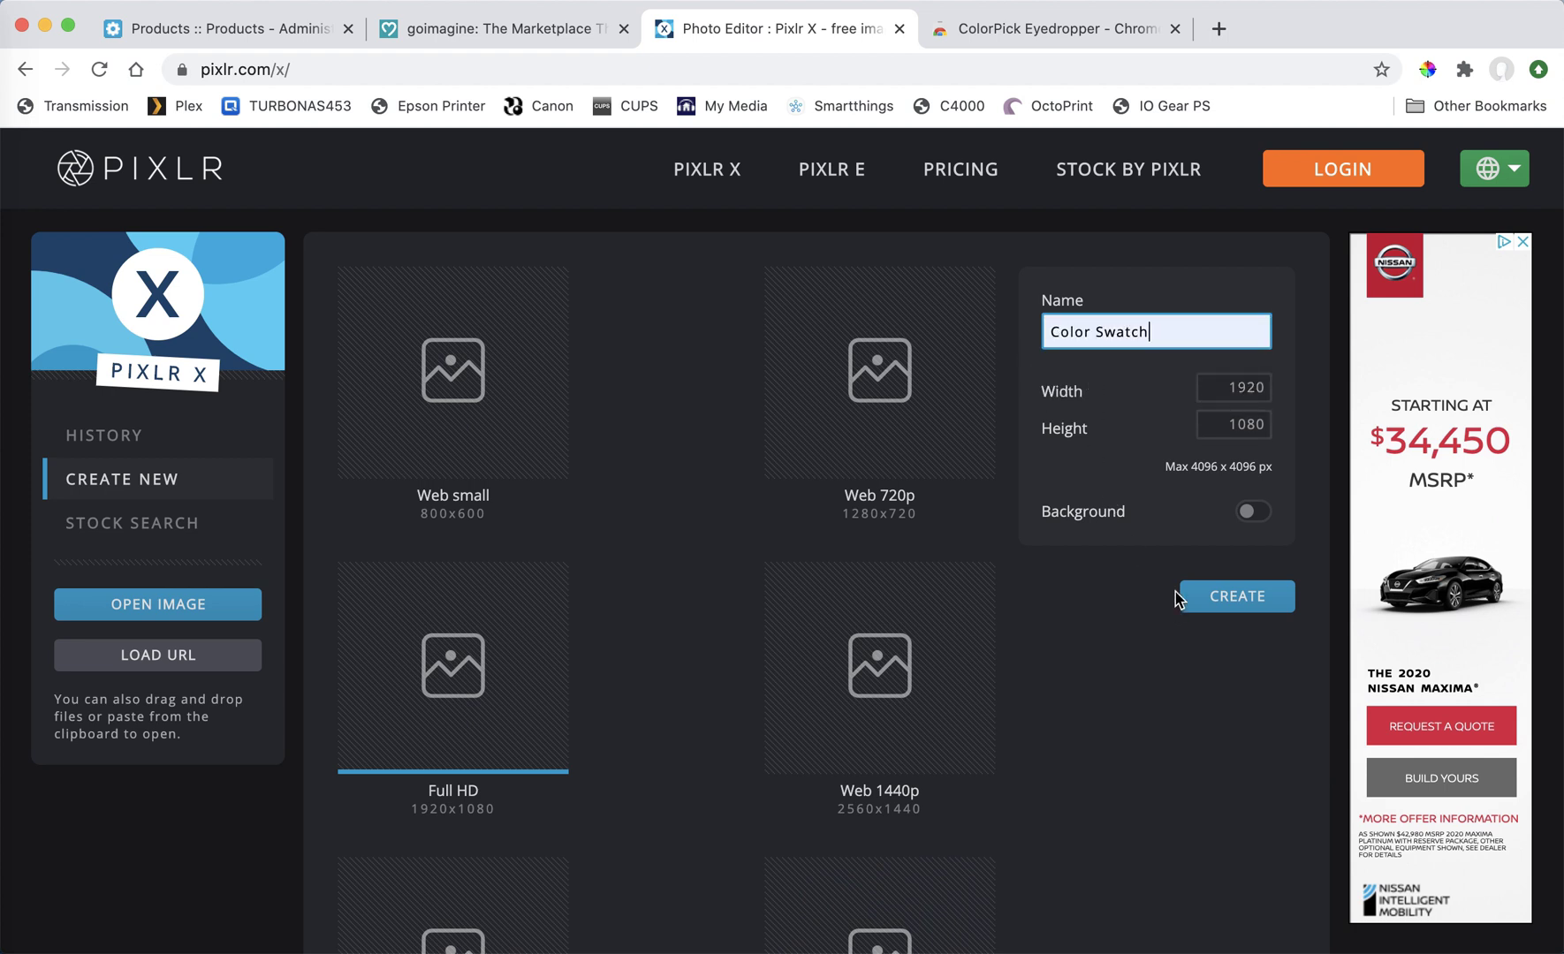
# Set the new image's width and height to 100 px each and create it with no background
pyautogui.click(1253, 387)
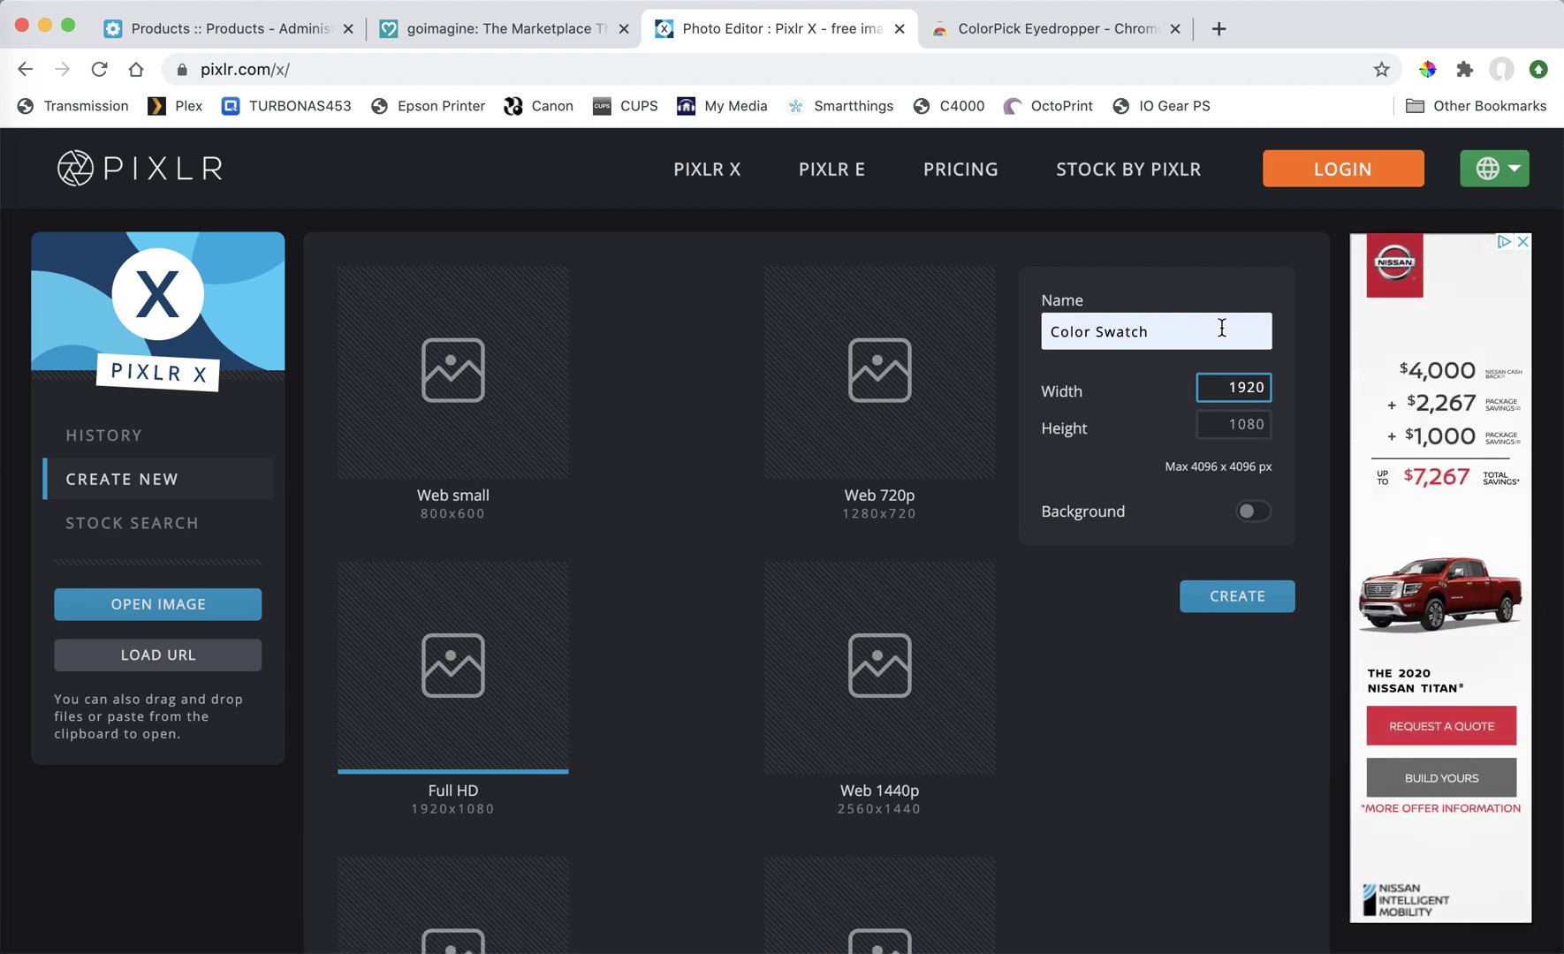
pyautogui.doubleClick(1234, 389)
pyautogui.write('10')
pyautogui.press('Tab')
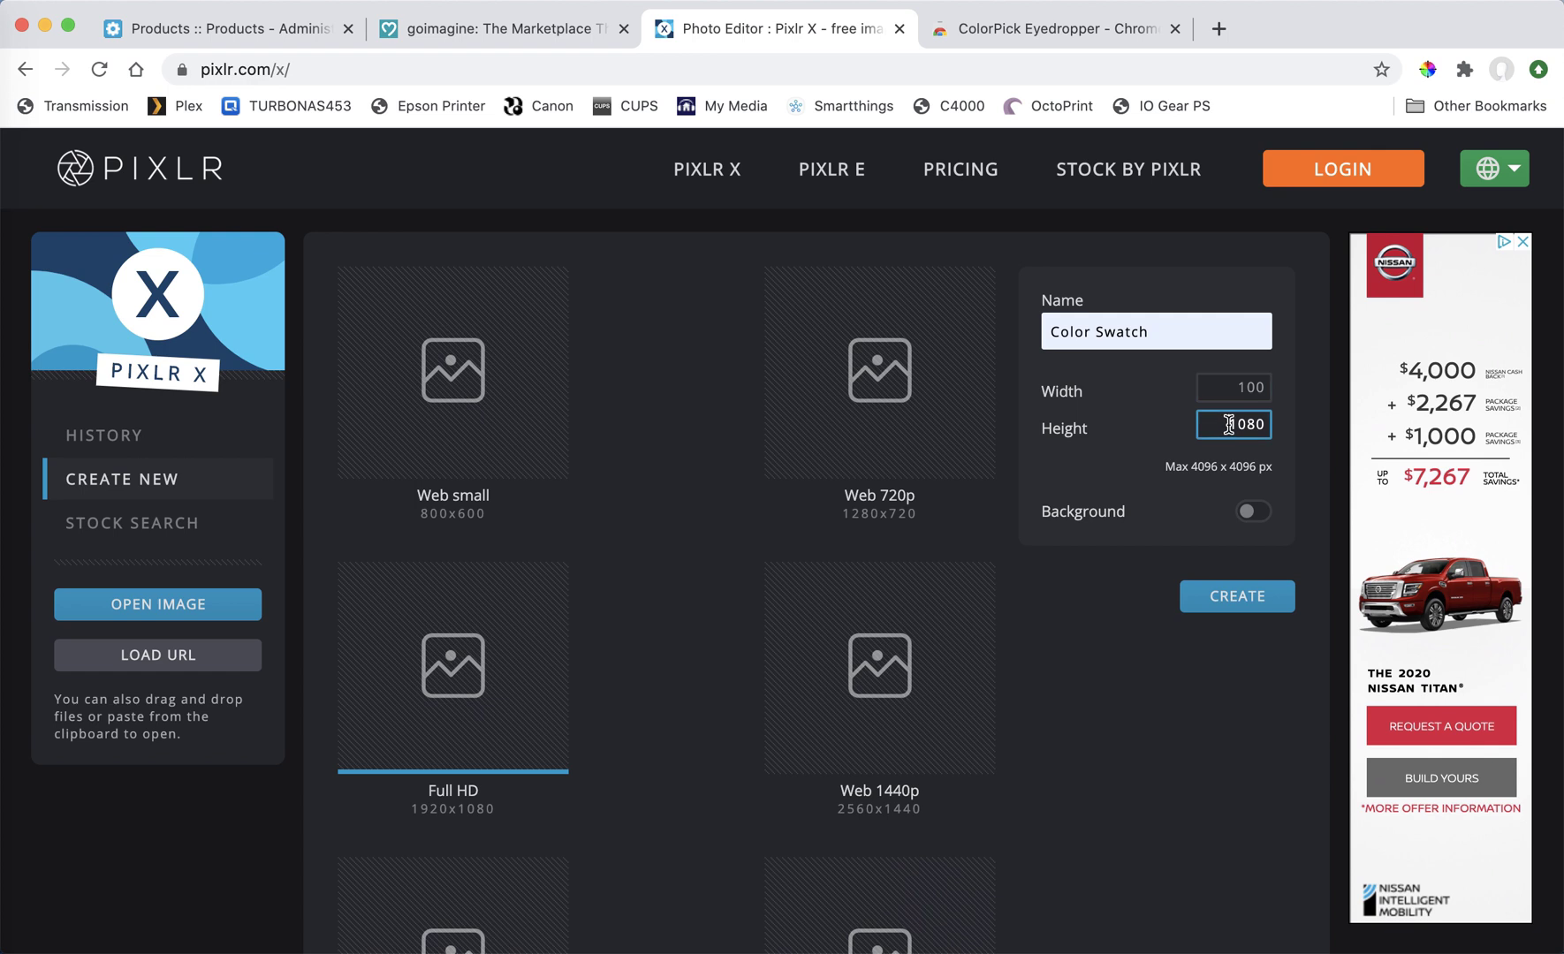
pyautogui.write('100')
pyautogui.click(1242, 603)
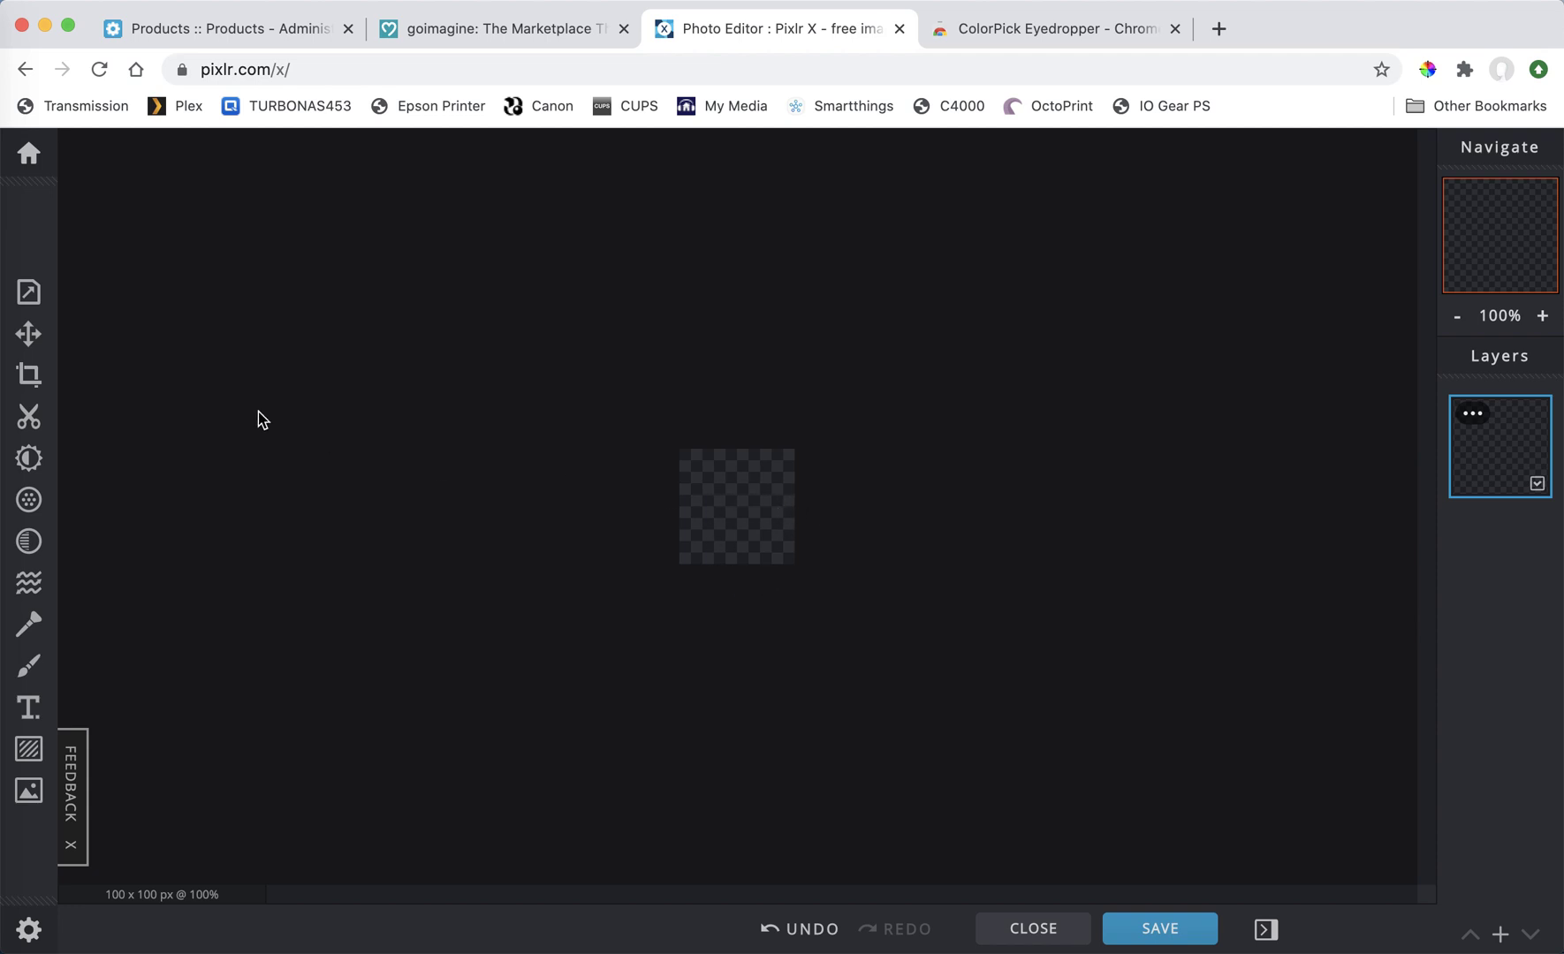
# Turn on the image's background and set its color to dark red #961111
pyautogui.click(29, 293)
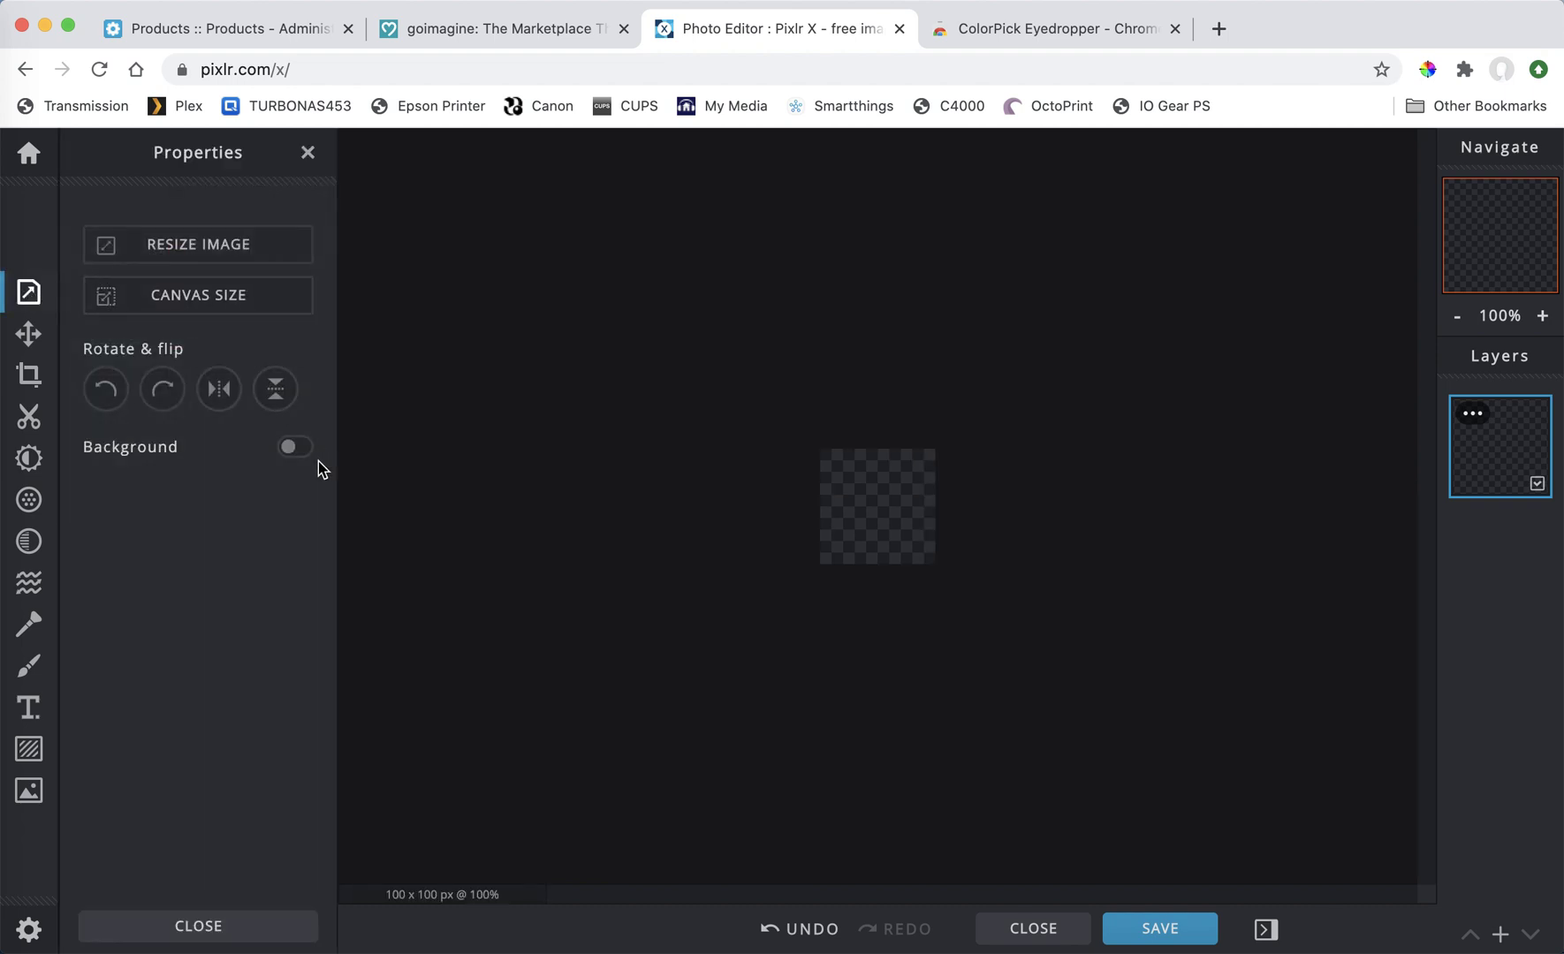
pyautogui.click(304, 452)
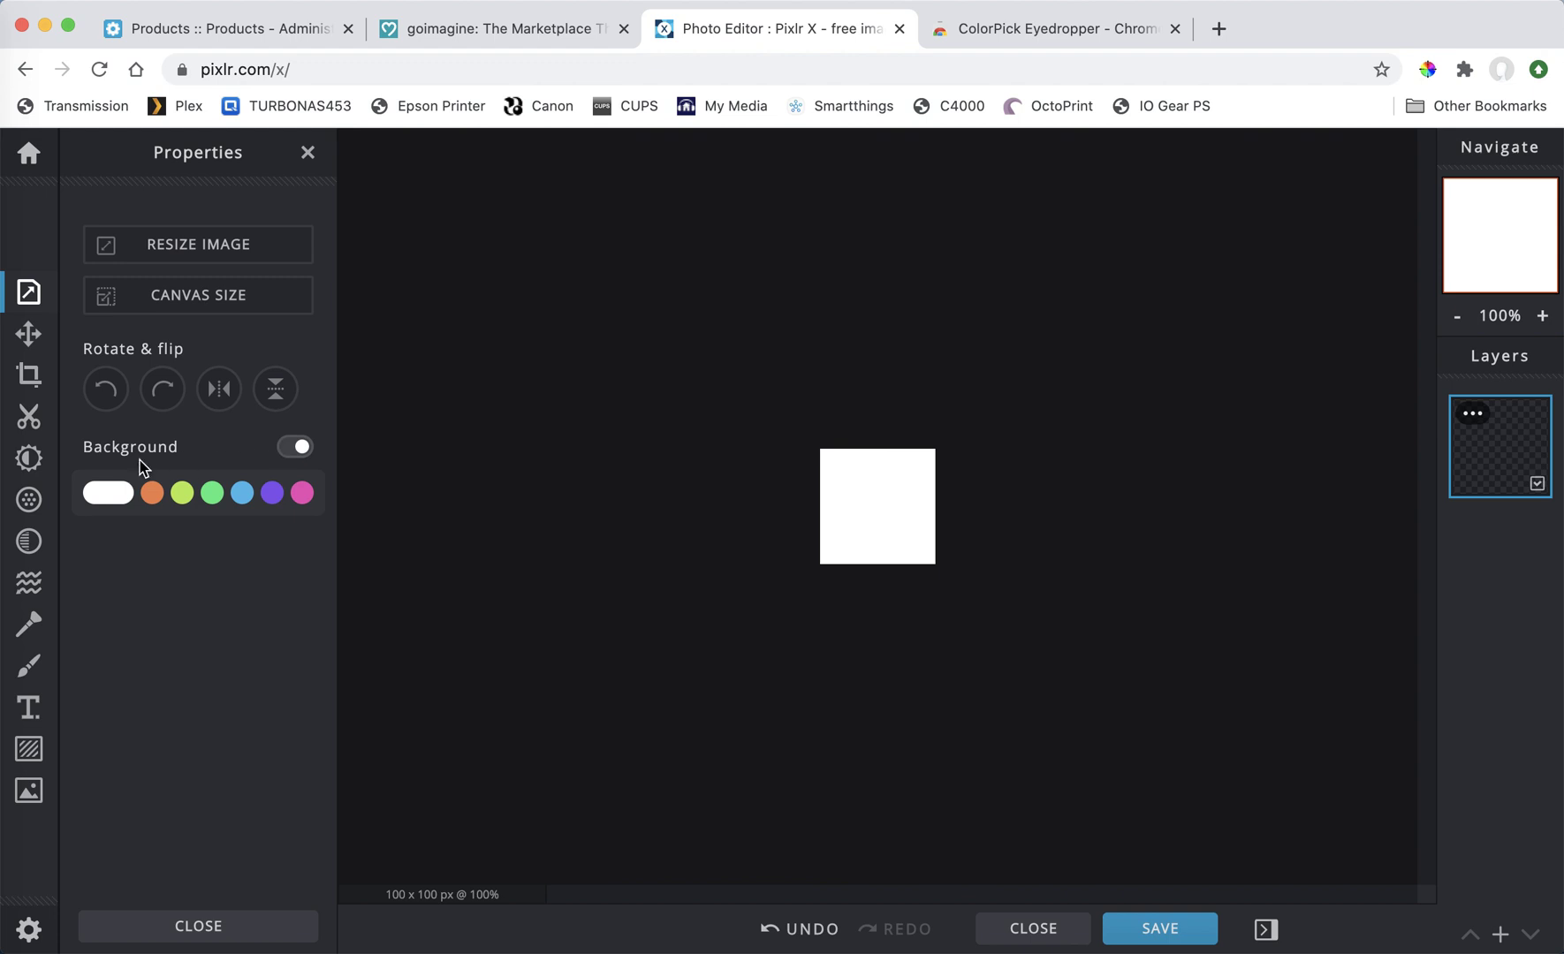
pyautogui.click(108, 497)
pyautogui.click(287, 574)
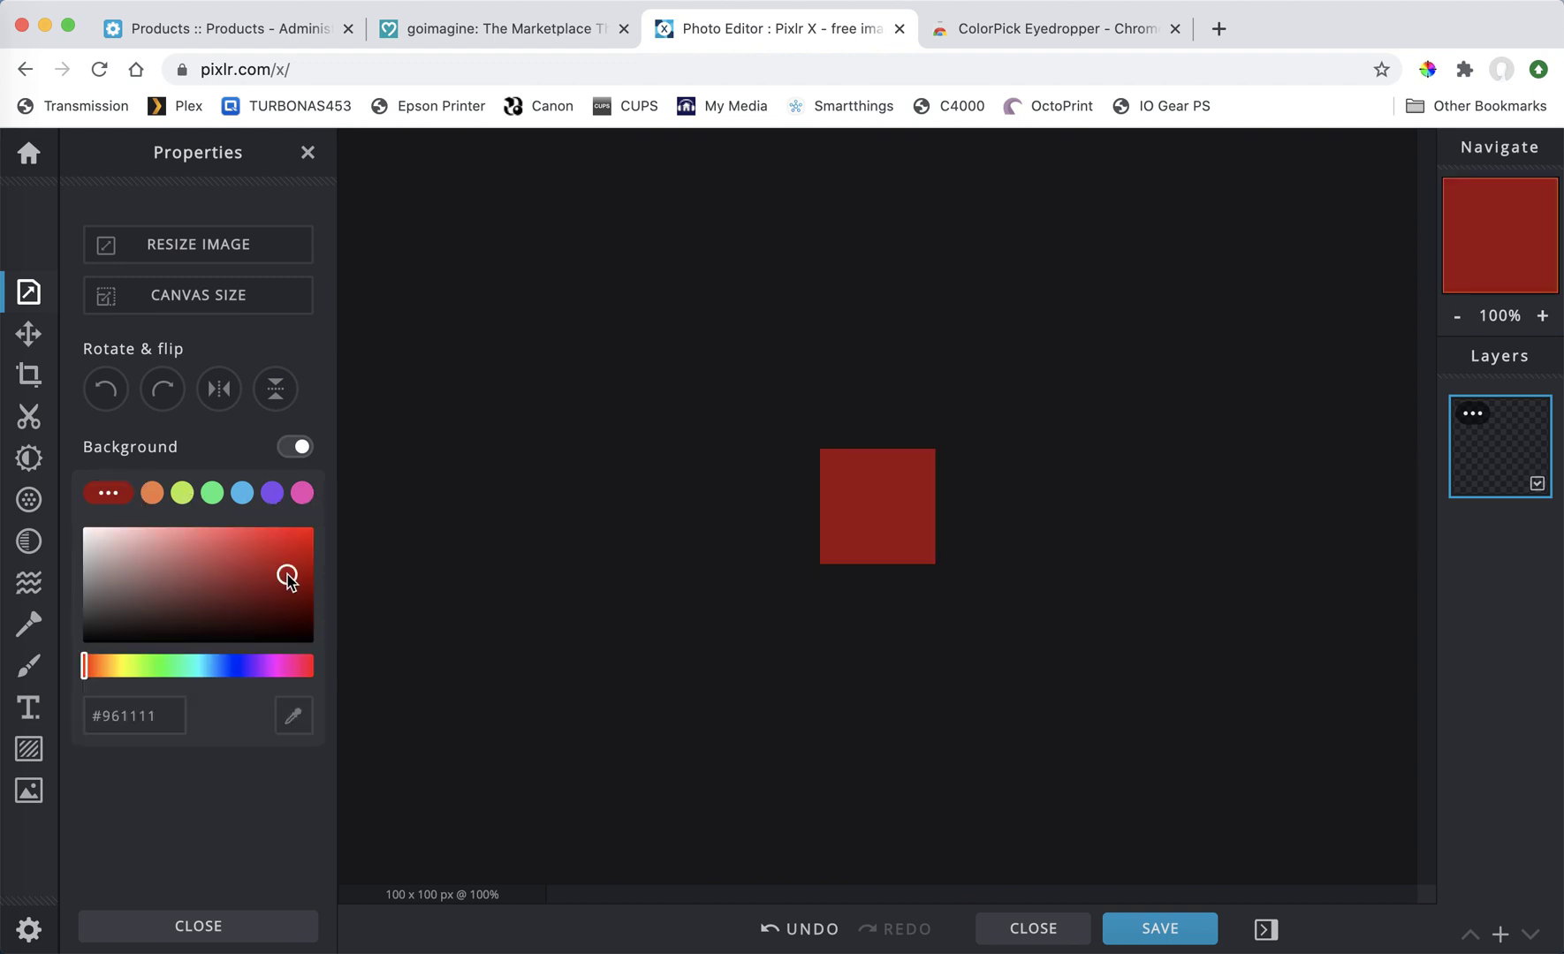
# Change the background color to purple #761BD1 by shifting its hue and brightness
pyautogui.click(88, 670)
pyautogui.moveTo(87, 670); pyautogui.dragTo(257, 668)
pyautogui.moveTo(287, 574)
pyautogui.mouseDown()
pyautogui.moveTo(280, 538)
pyautogui.moveTo(235, 559)
pyautogui.moveTo(251, 593)
pyautogui.moveTo(281, 580)
pyautogui.moveTo(284, 549)
pyautogui.mouseUp()
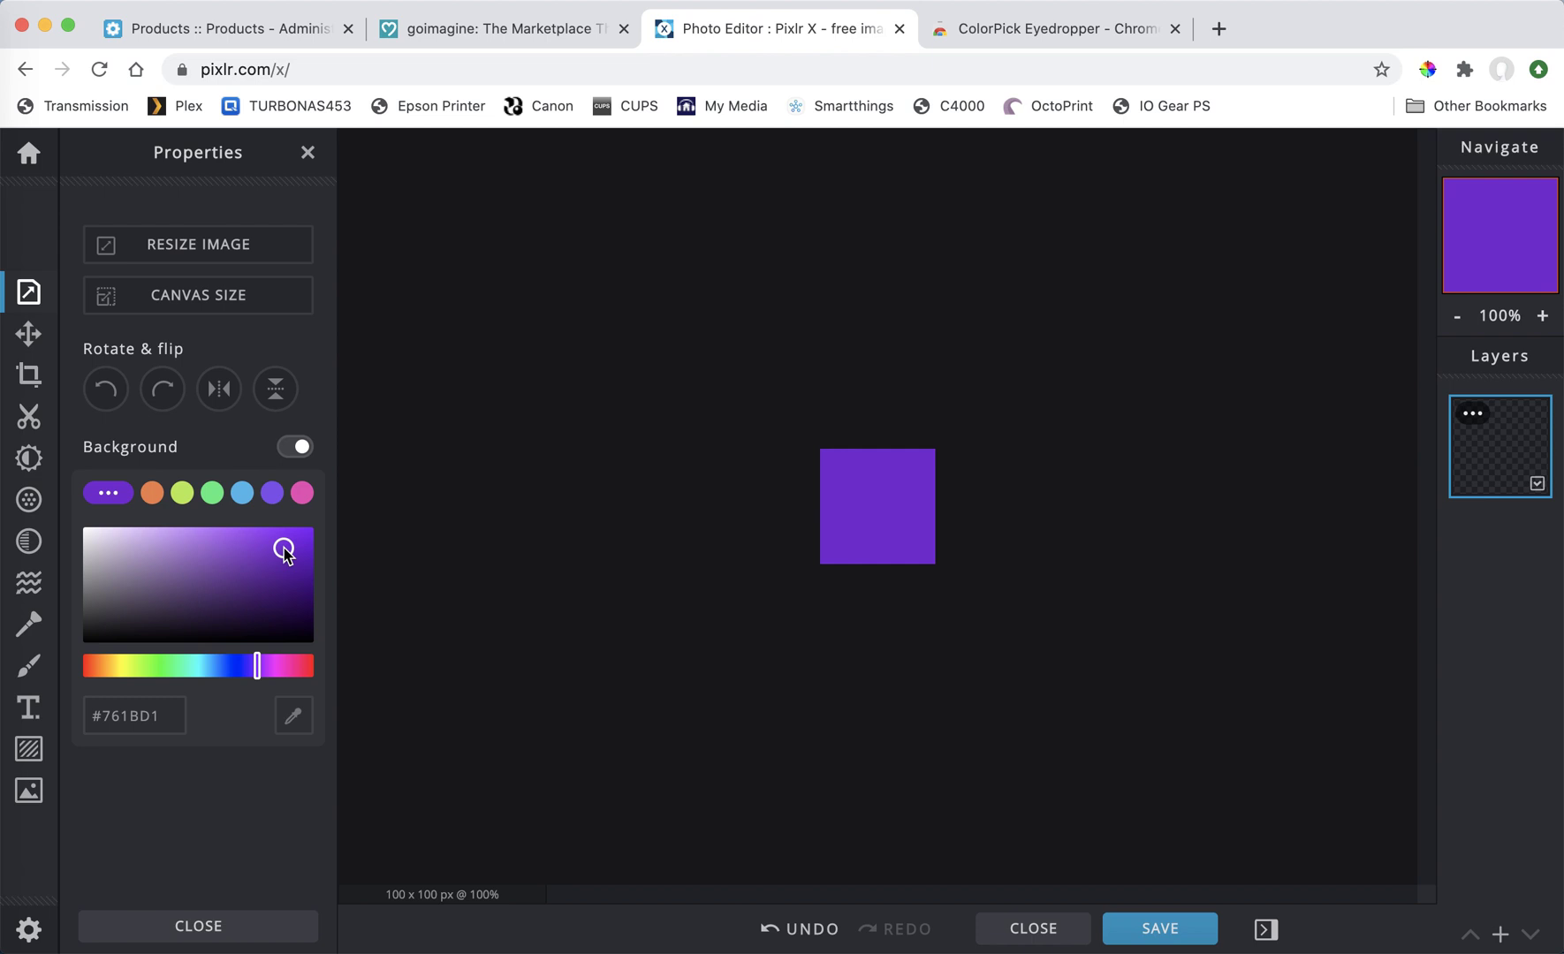
# Set the background color to bright red #FC0000
pyautogui.moveTo(258, 666); pyautogui.dragTo(329, 673)
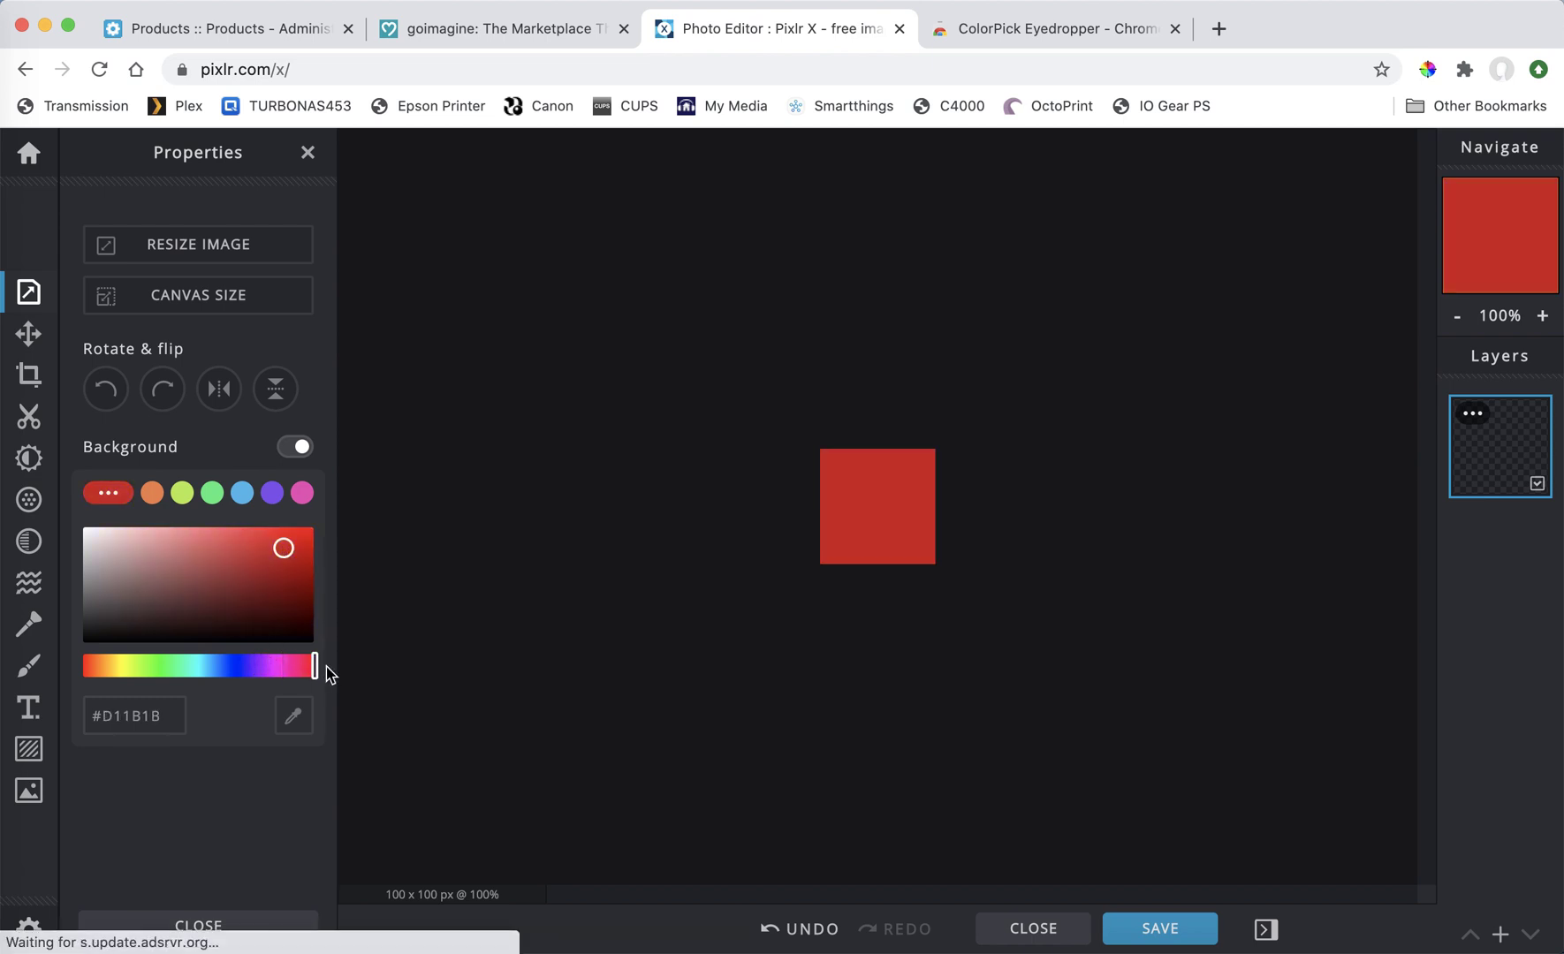
pyautogui.moveTo(283, 548); pyautogui.dragTo(318, 528)
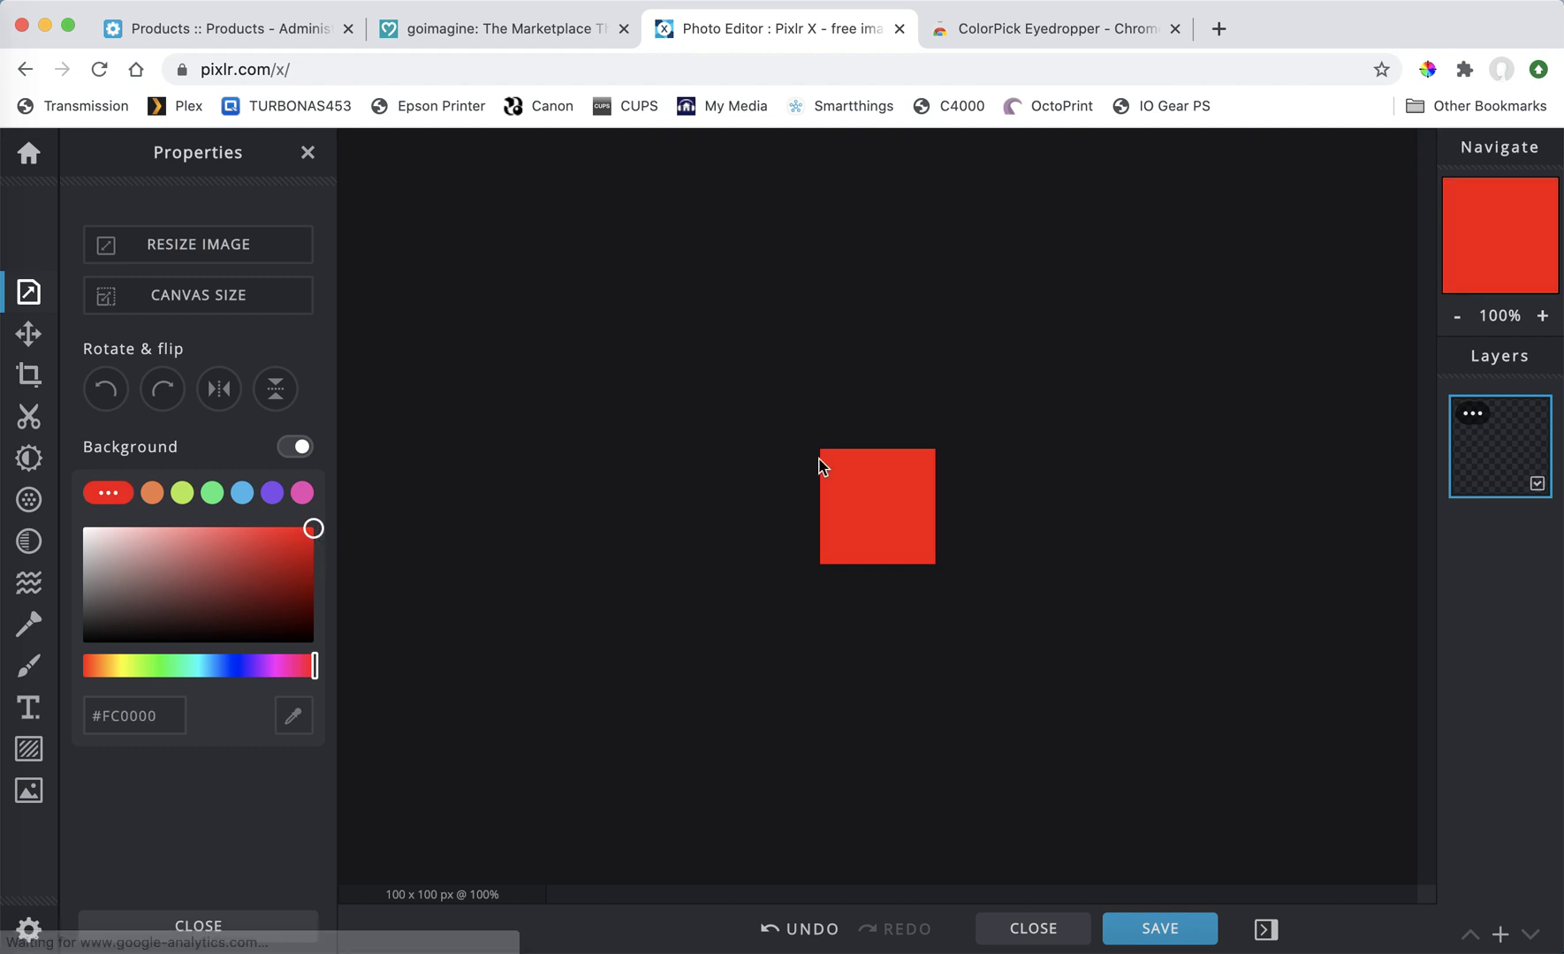
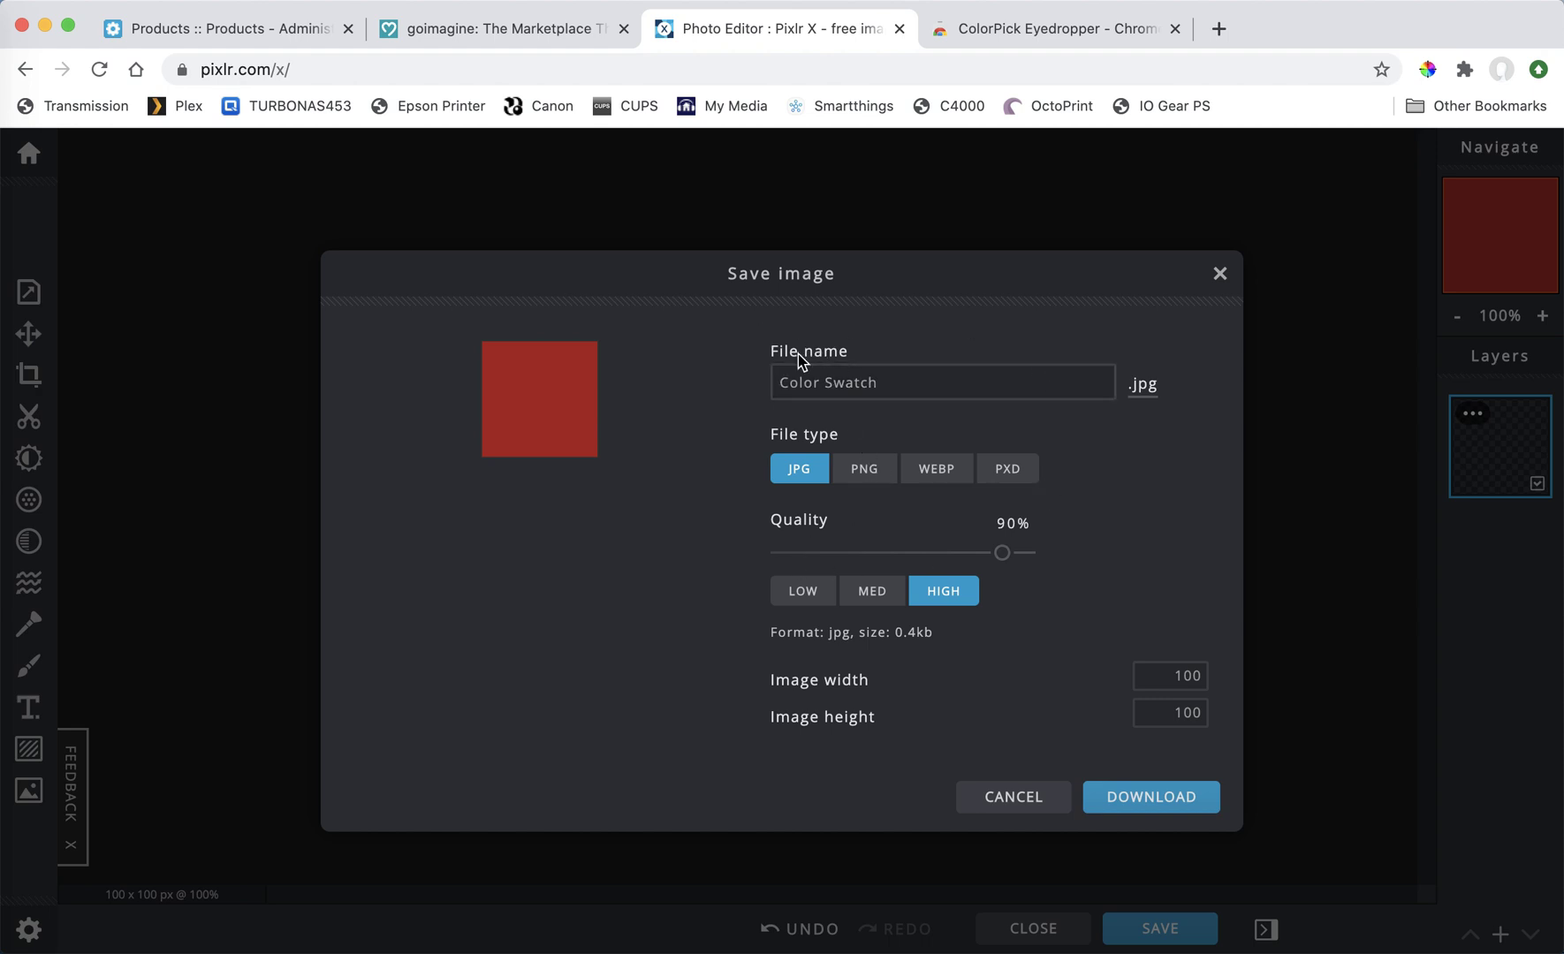
# Try PNG as the save format, go back to JPG and choose low quality
pyautogui.click(856, 380)
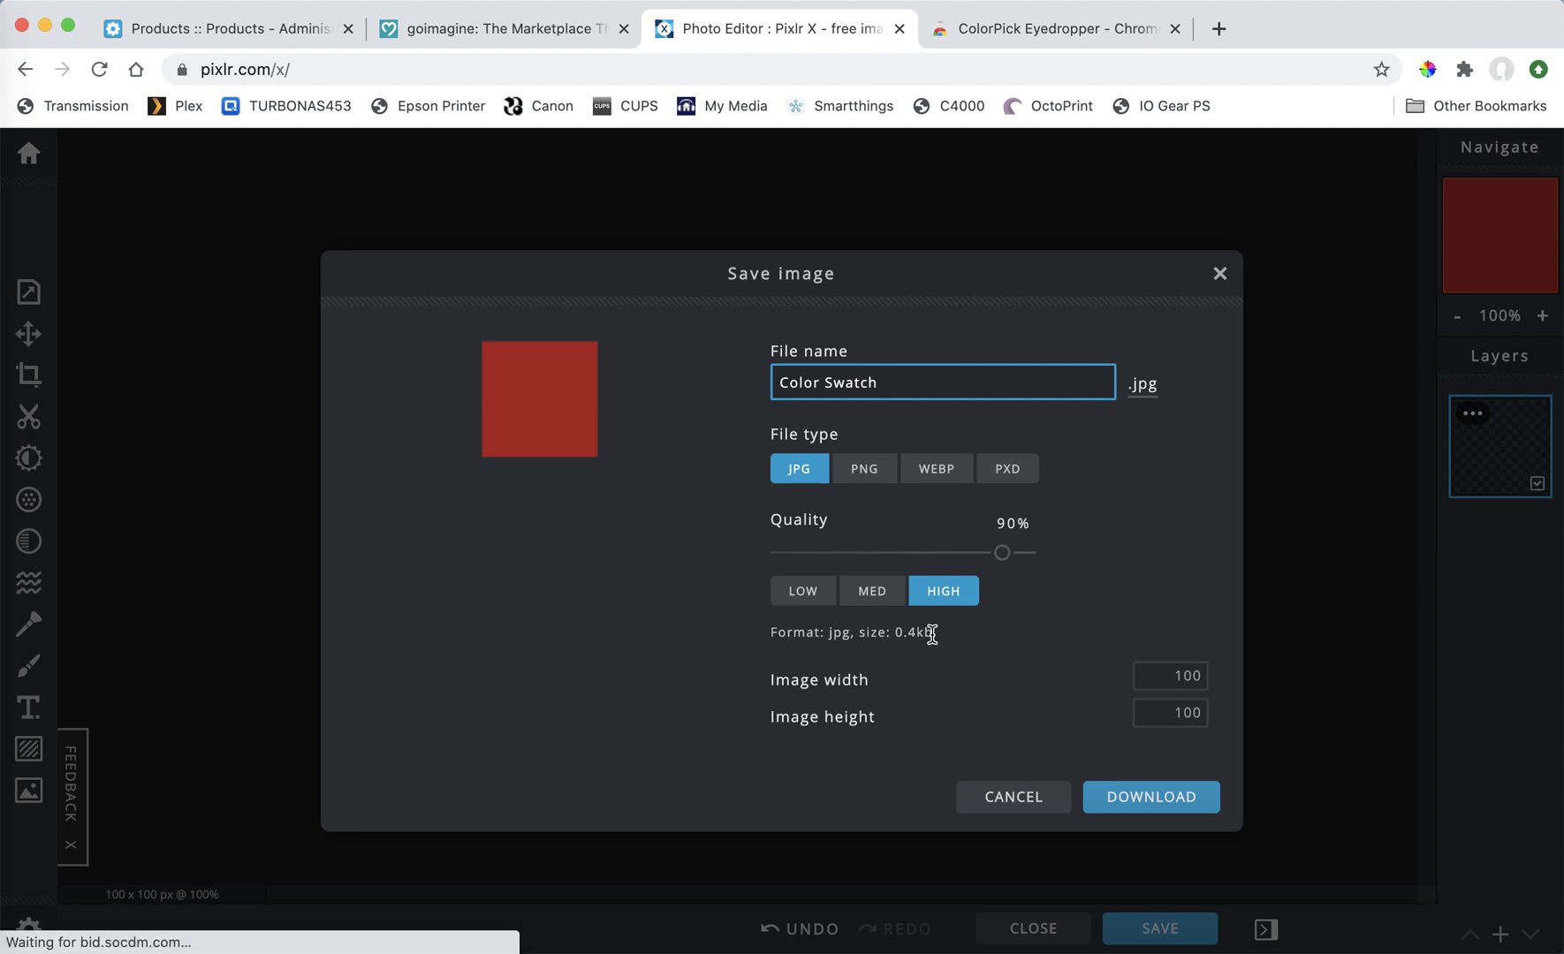
pyautogui.click(866, 471)
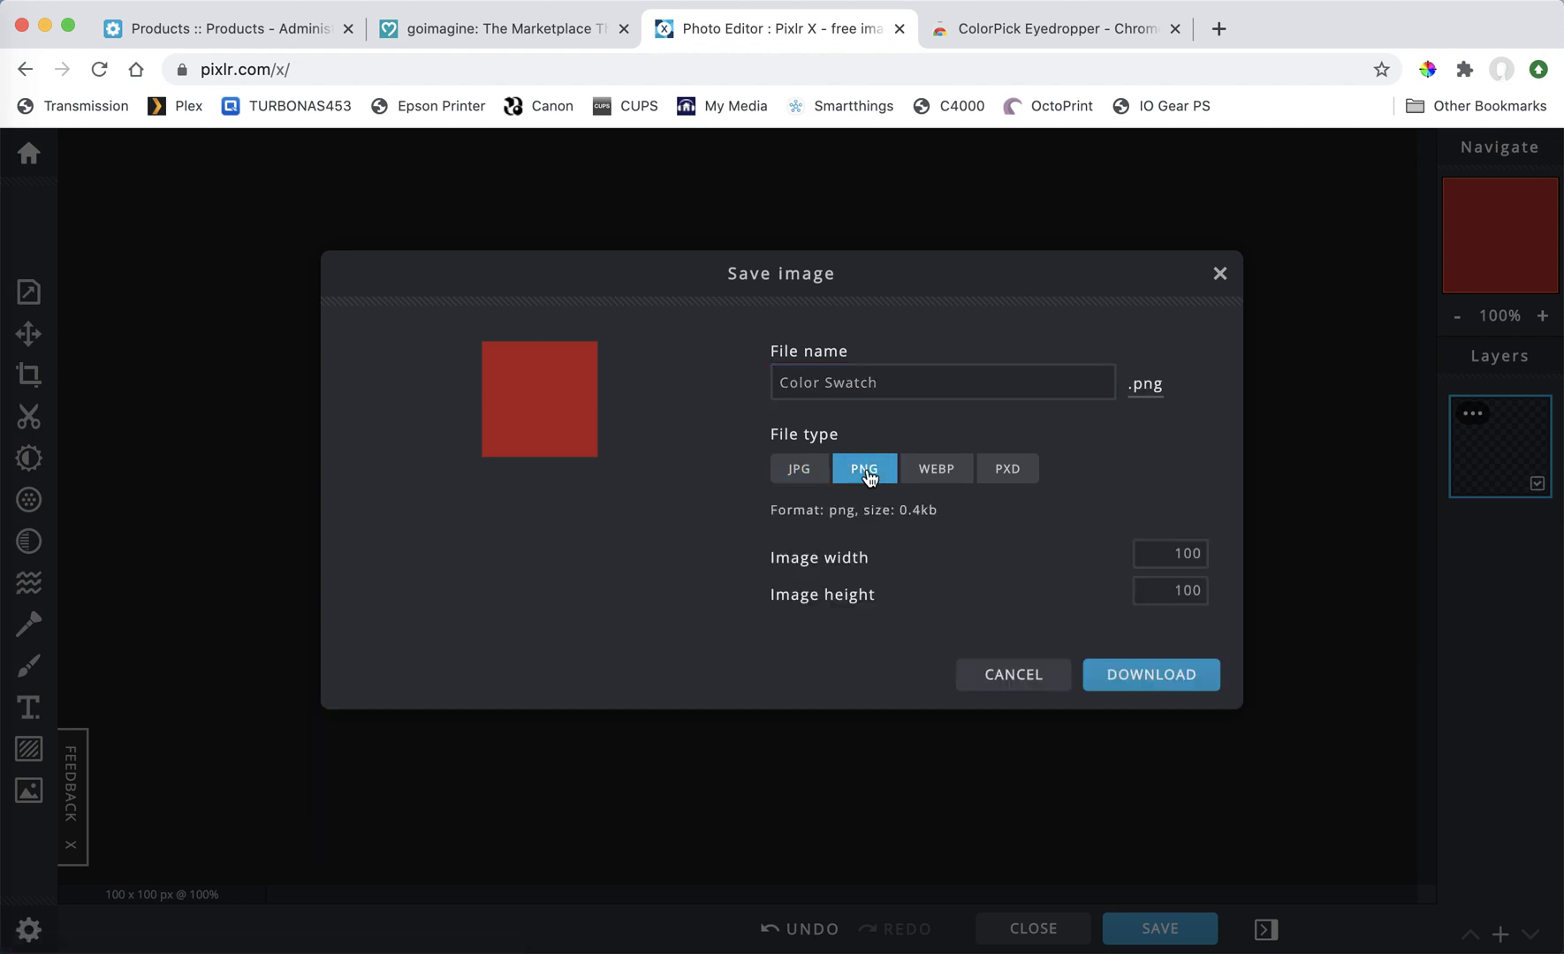
pyautogui.click(802, 476)
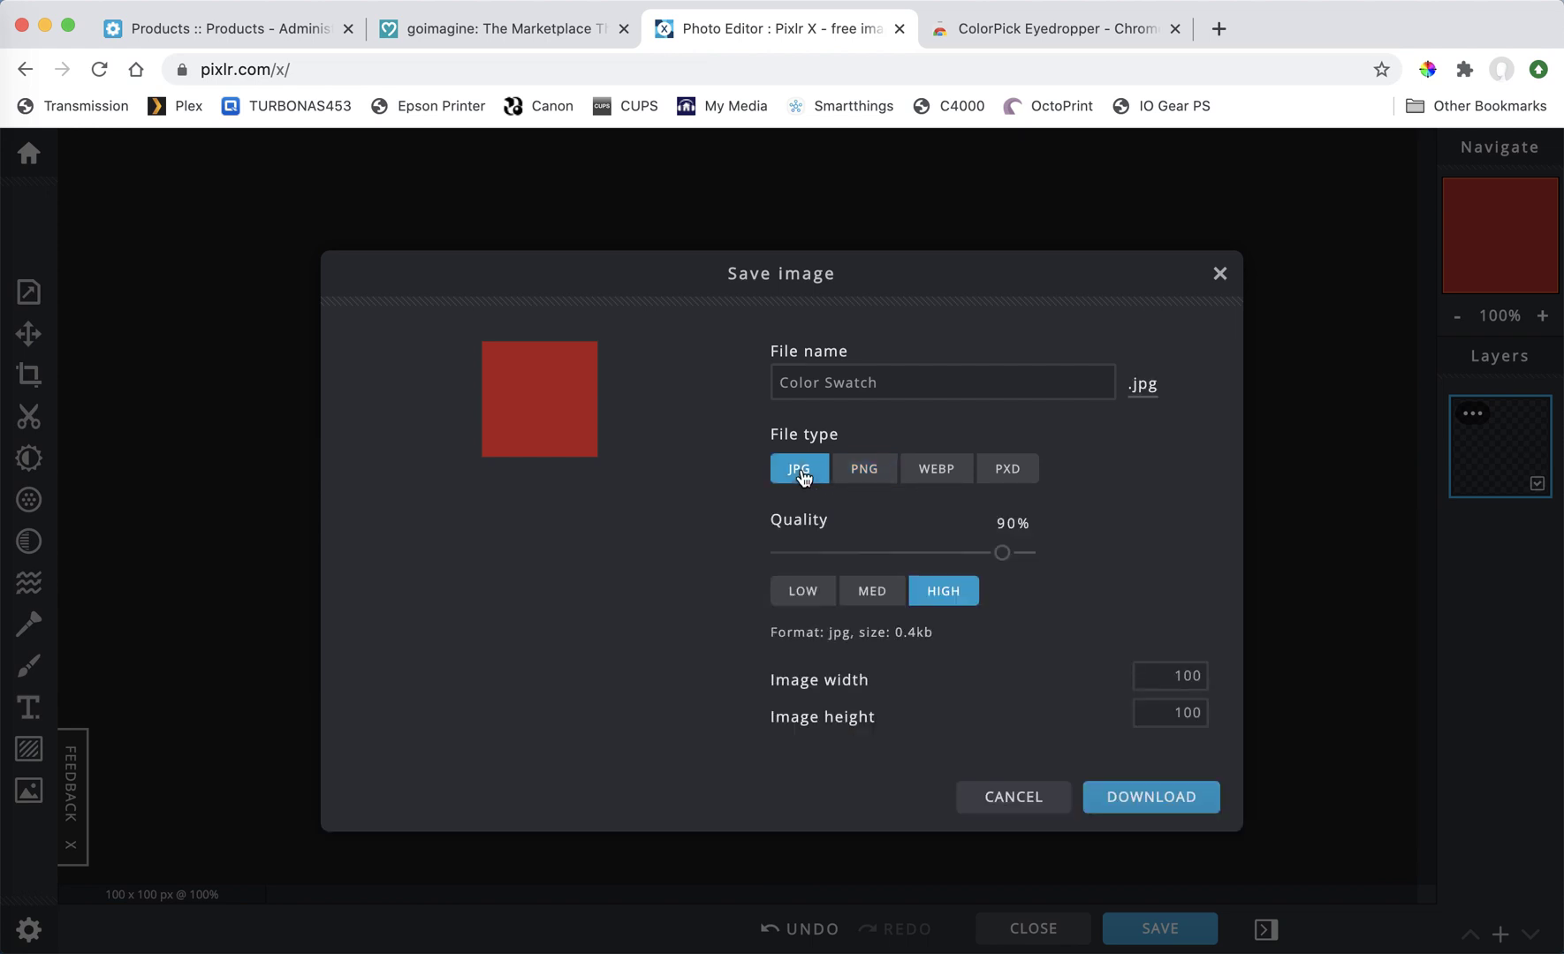
pyautogui.click(808, 592)
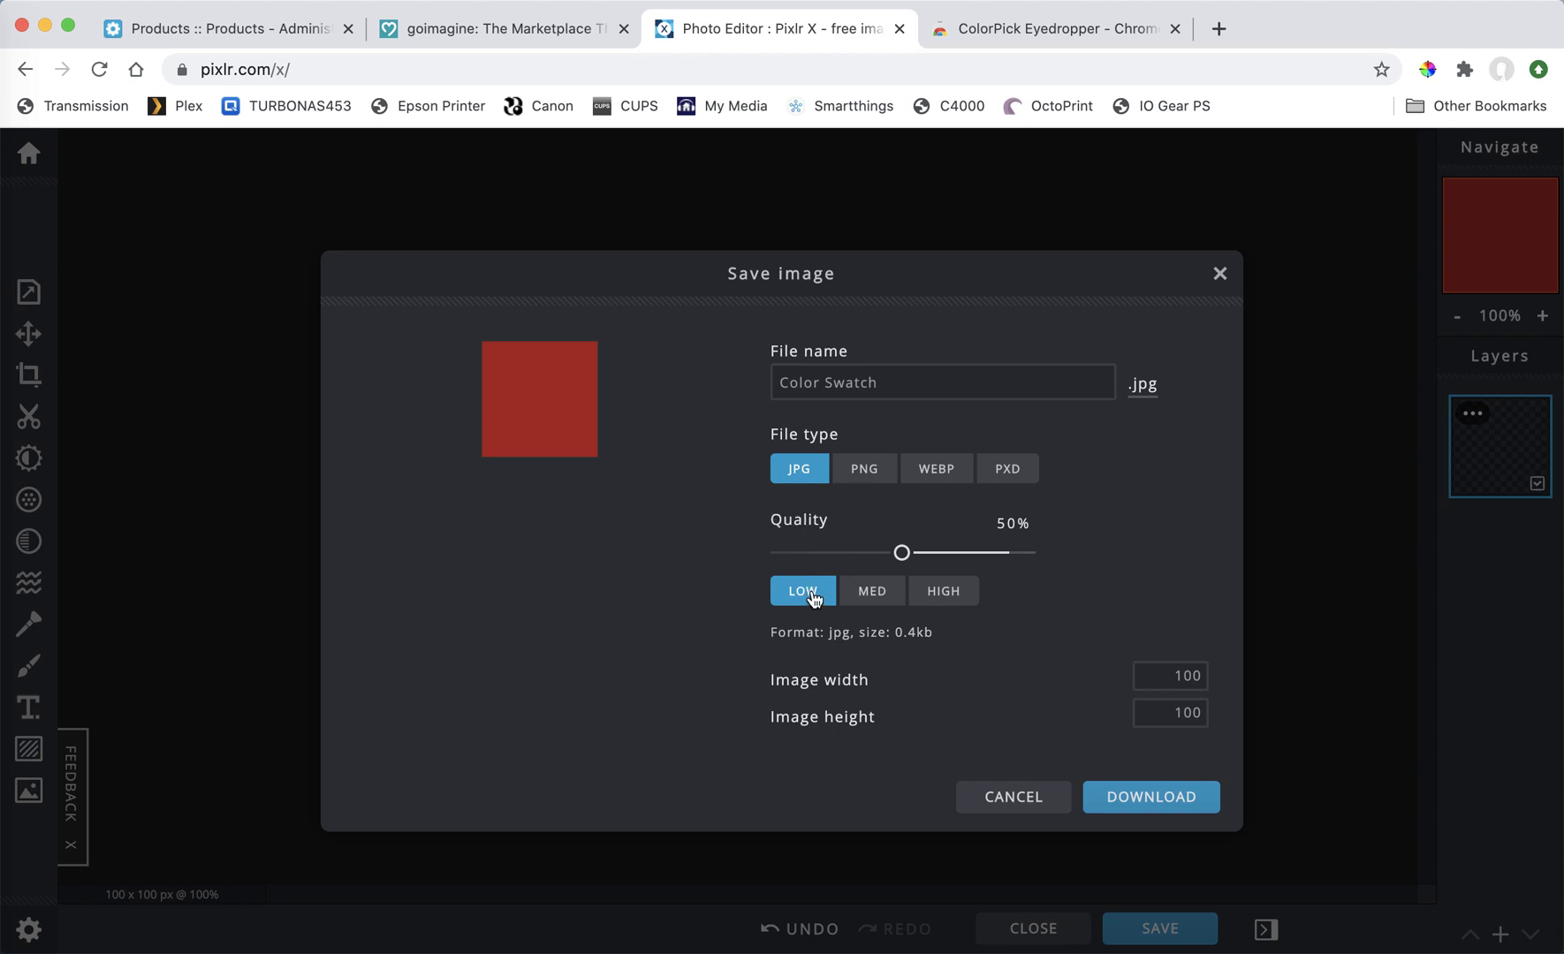
# Replace the file name of the image being saved with red
pyautogui.click(901, 380)
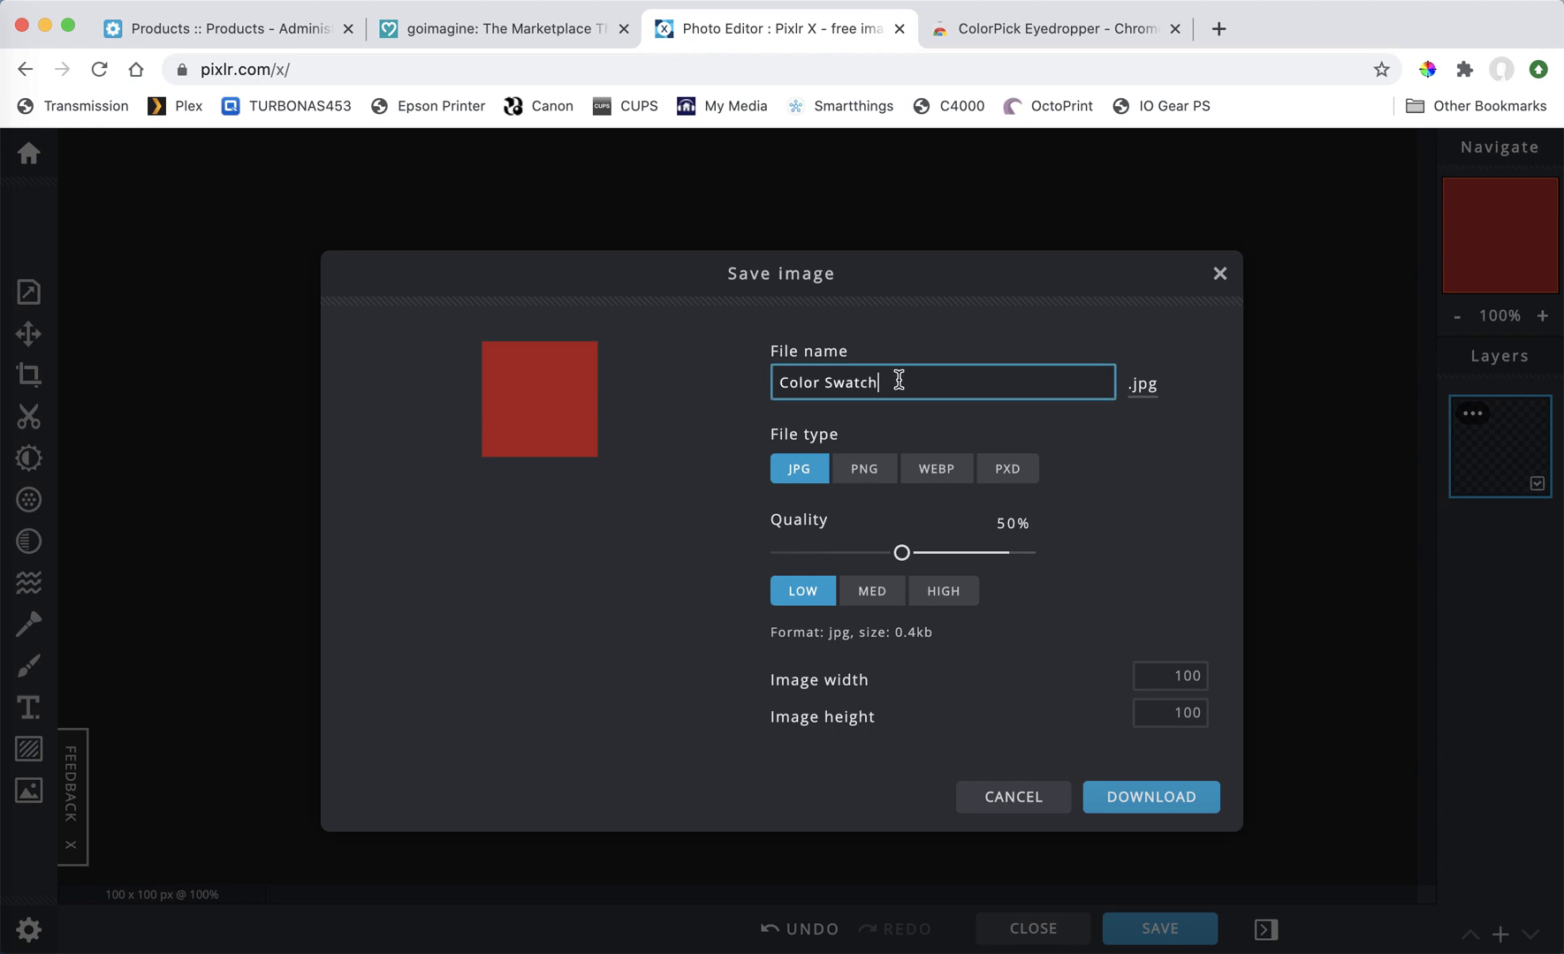
pyautogui.tripleClick(857, 381)
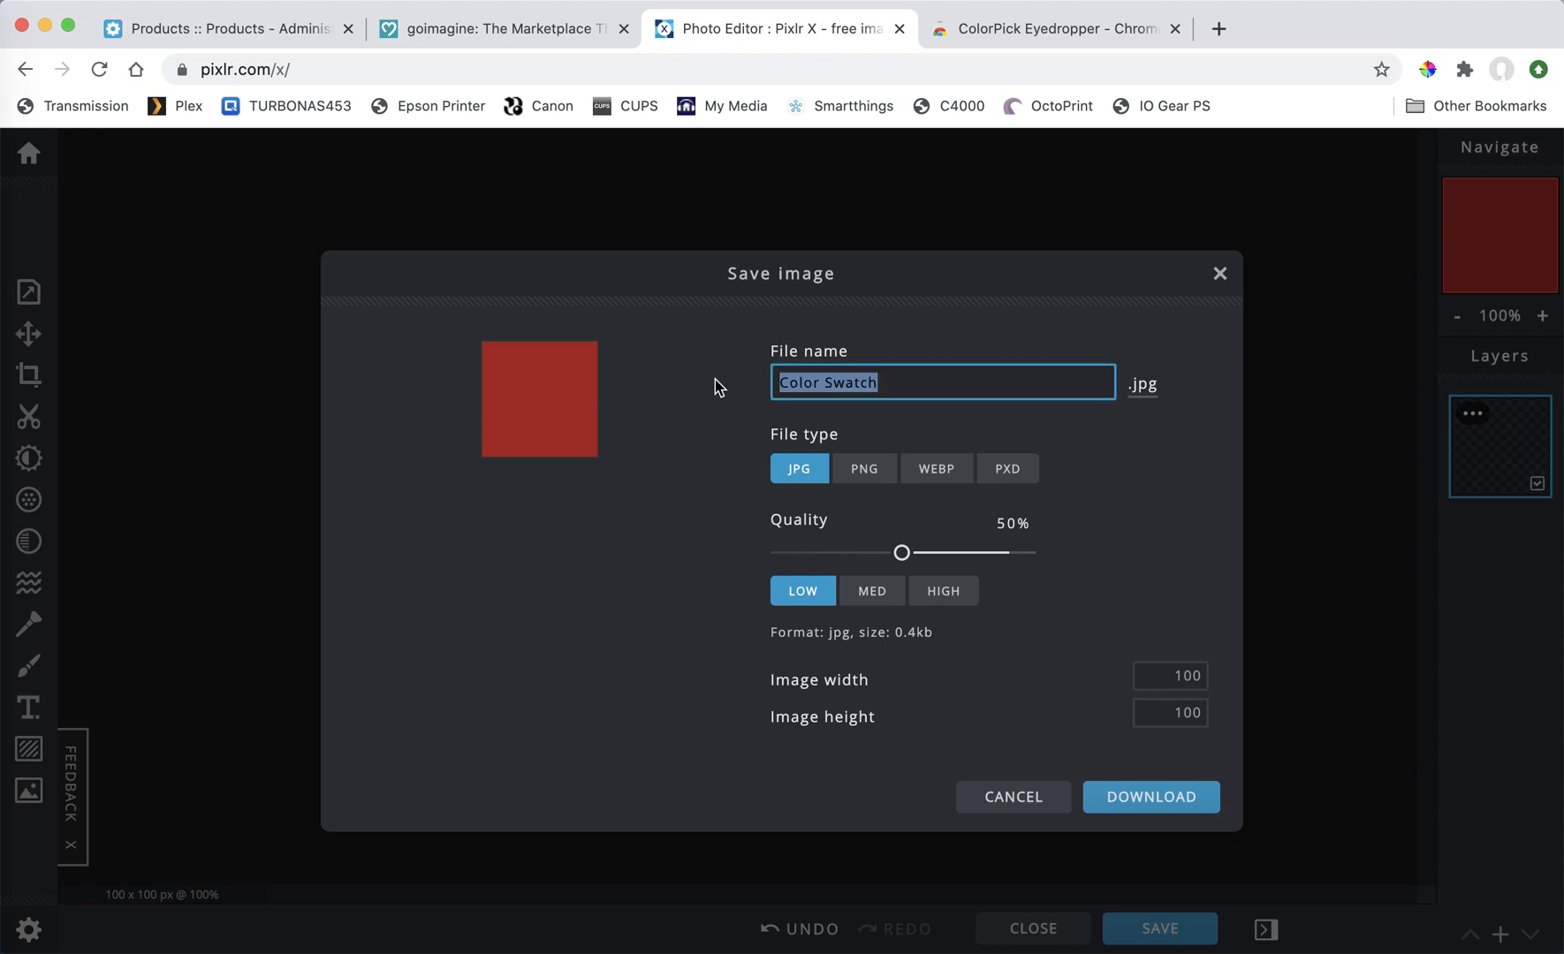
pyautogui.write('red')
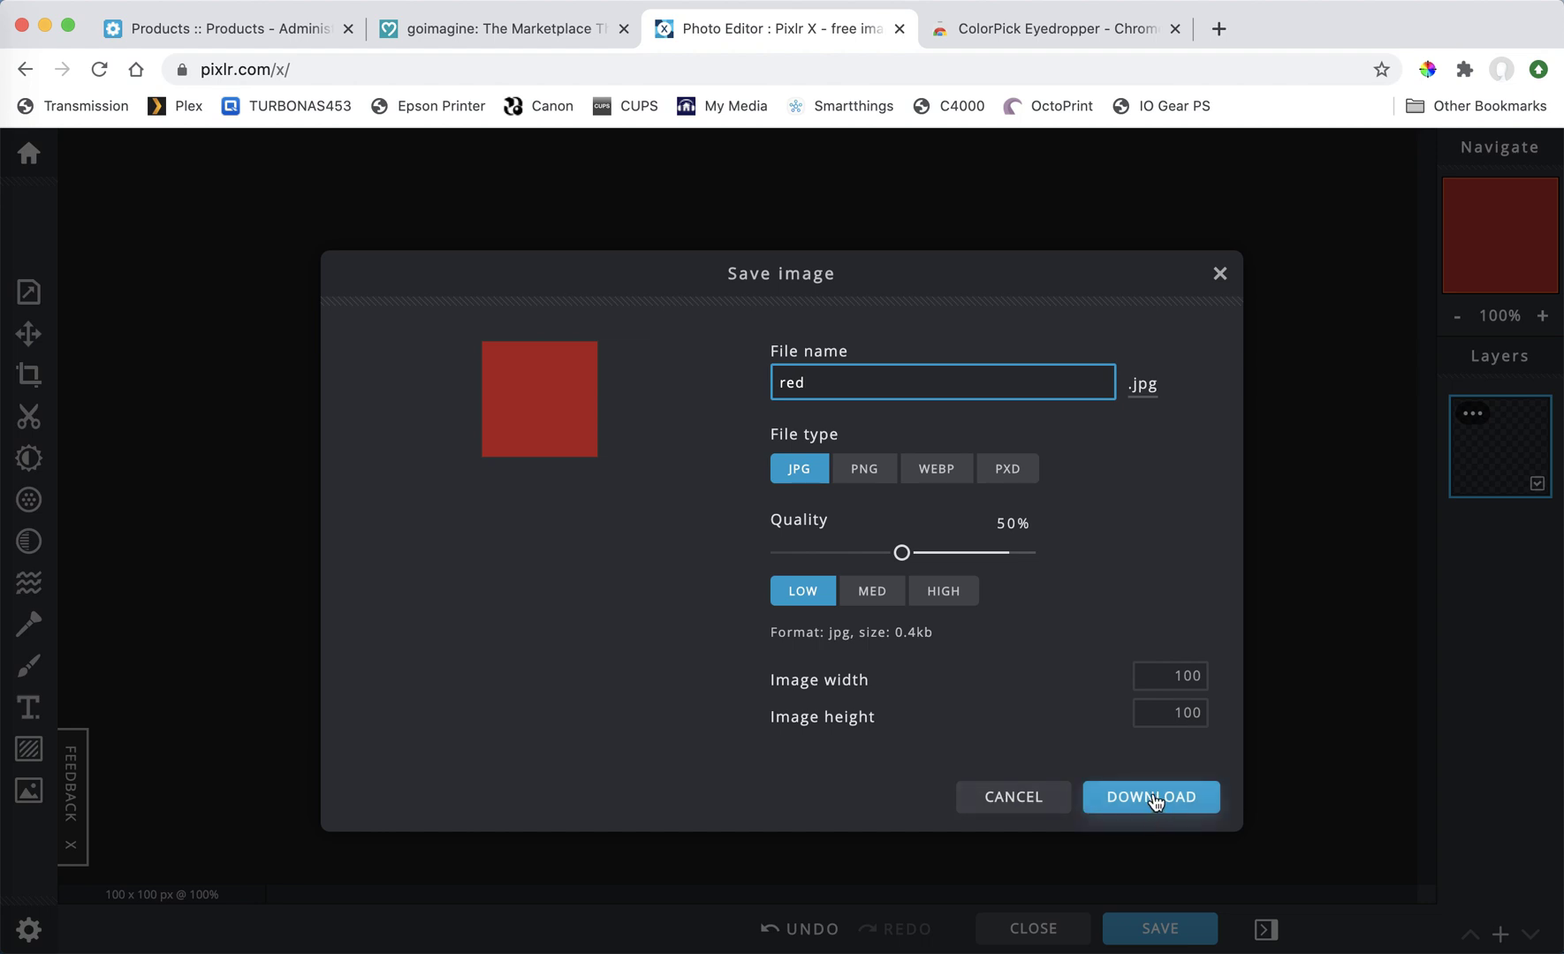
# Set the JPG quality to medium and download the image as red.jpg into the Color Swatches folder
pyautogui.click(871, 591)
pyautogui.click(804, 593)
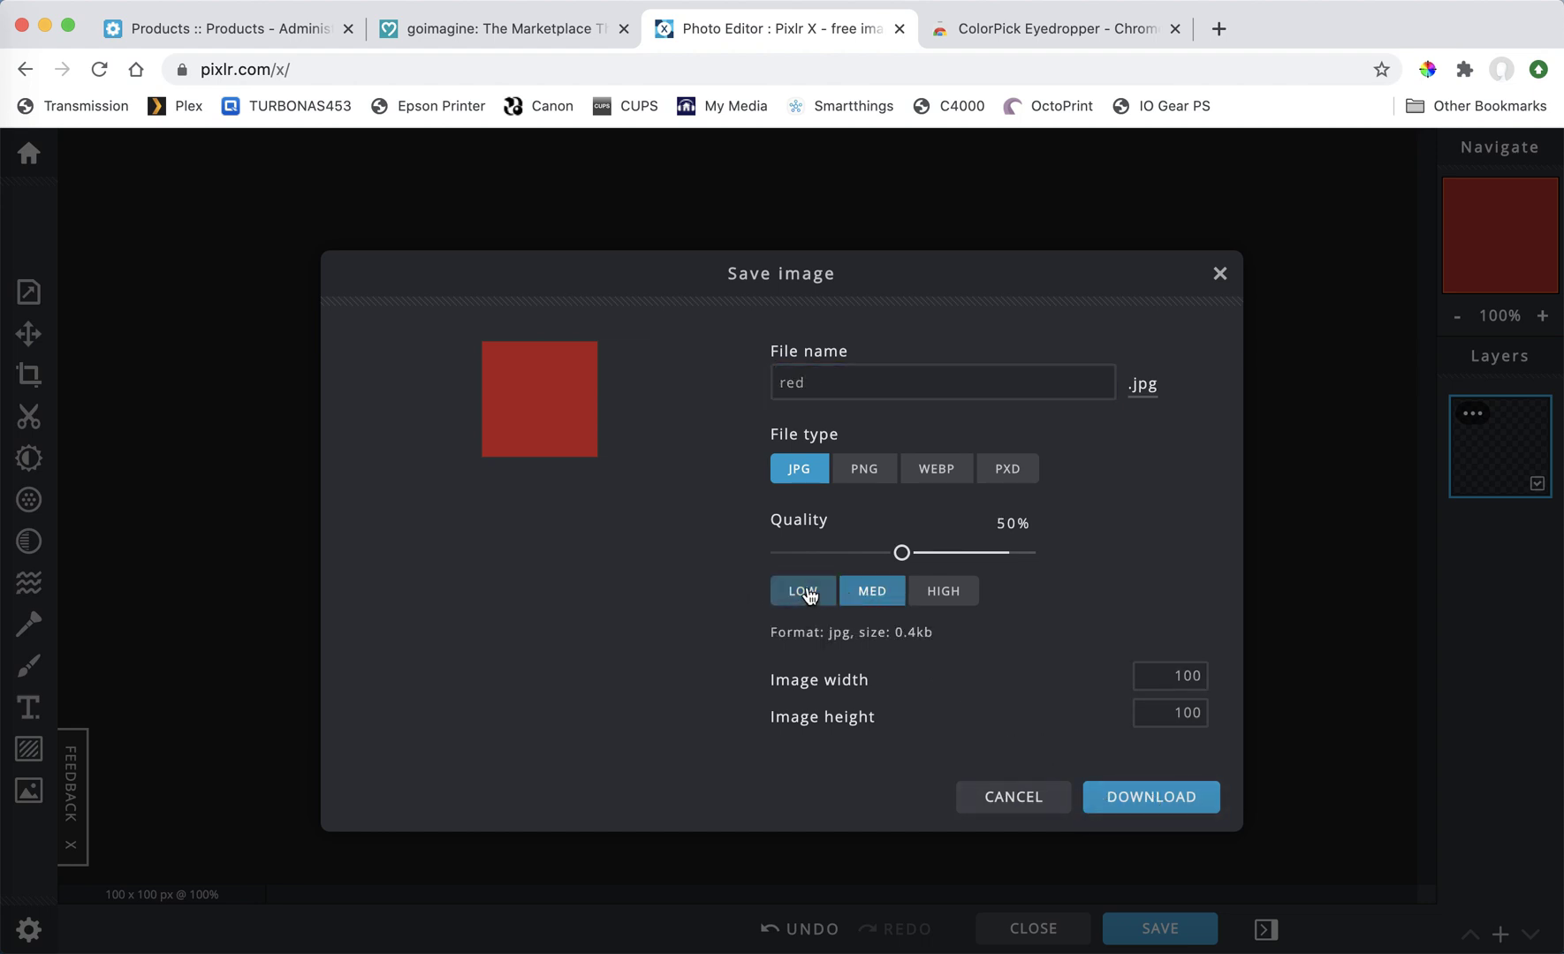
pyautogui.click(867, 594)
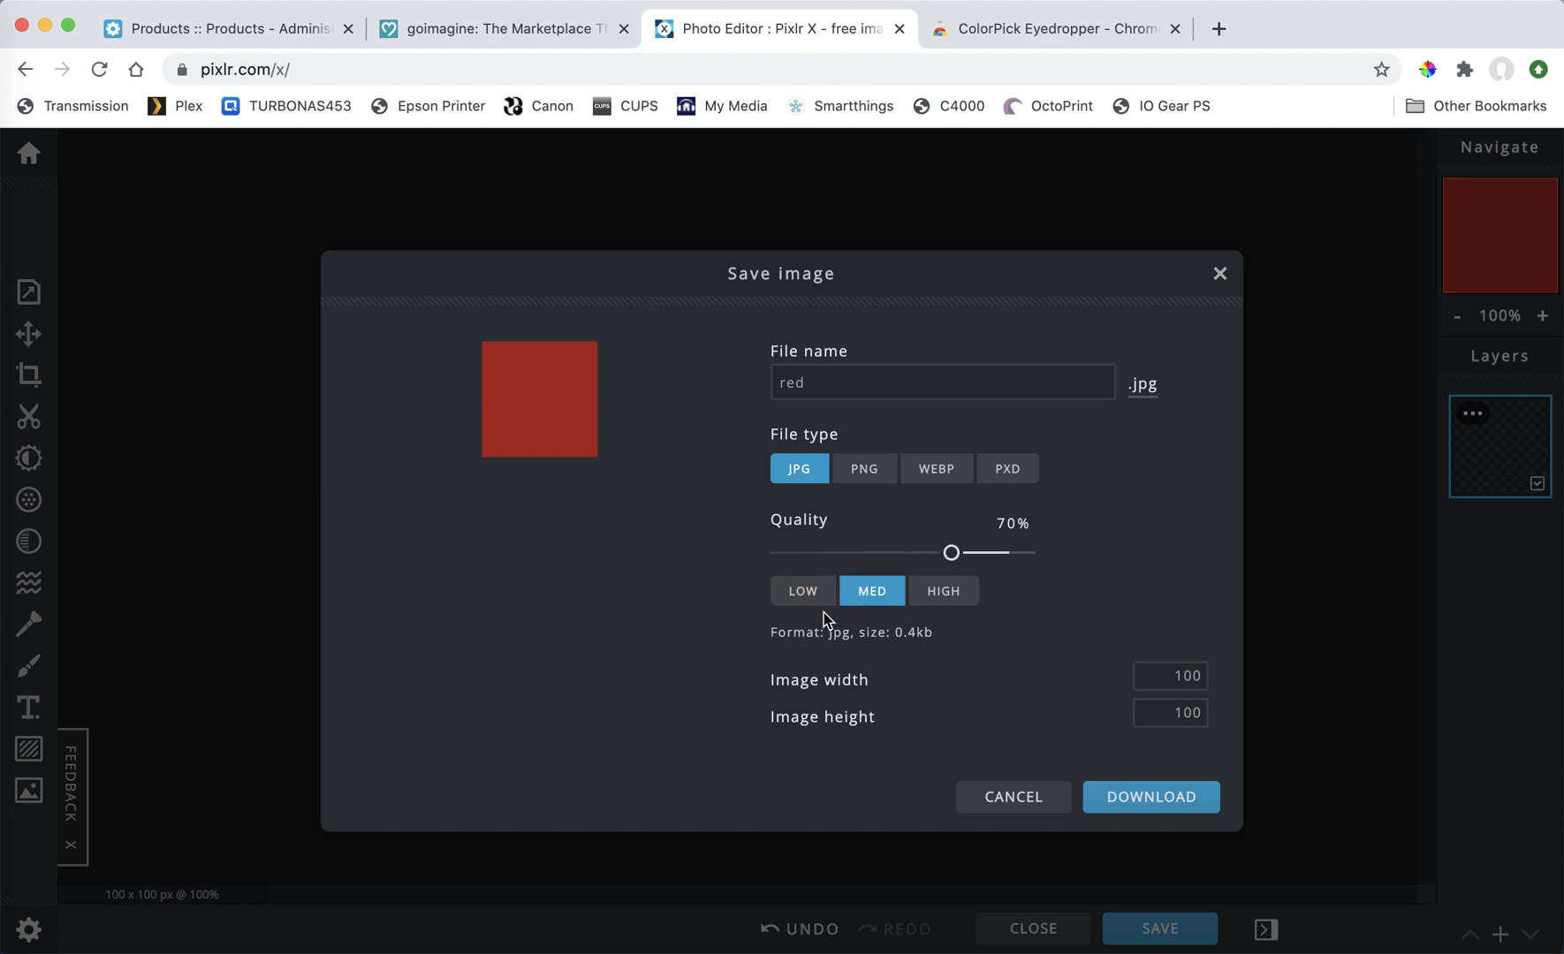
pyautogui.click(1139, 799)
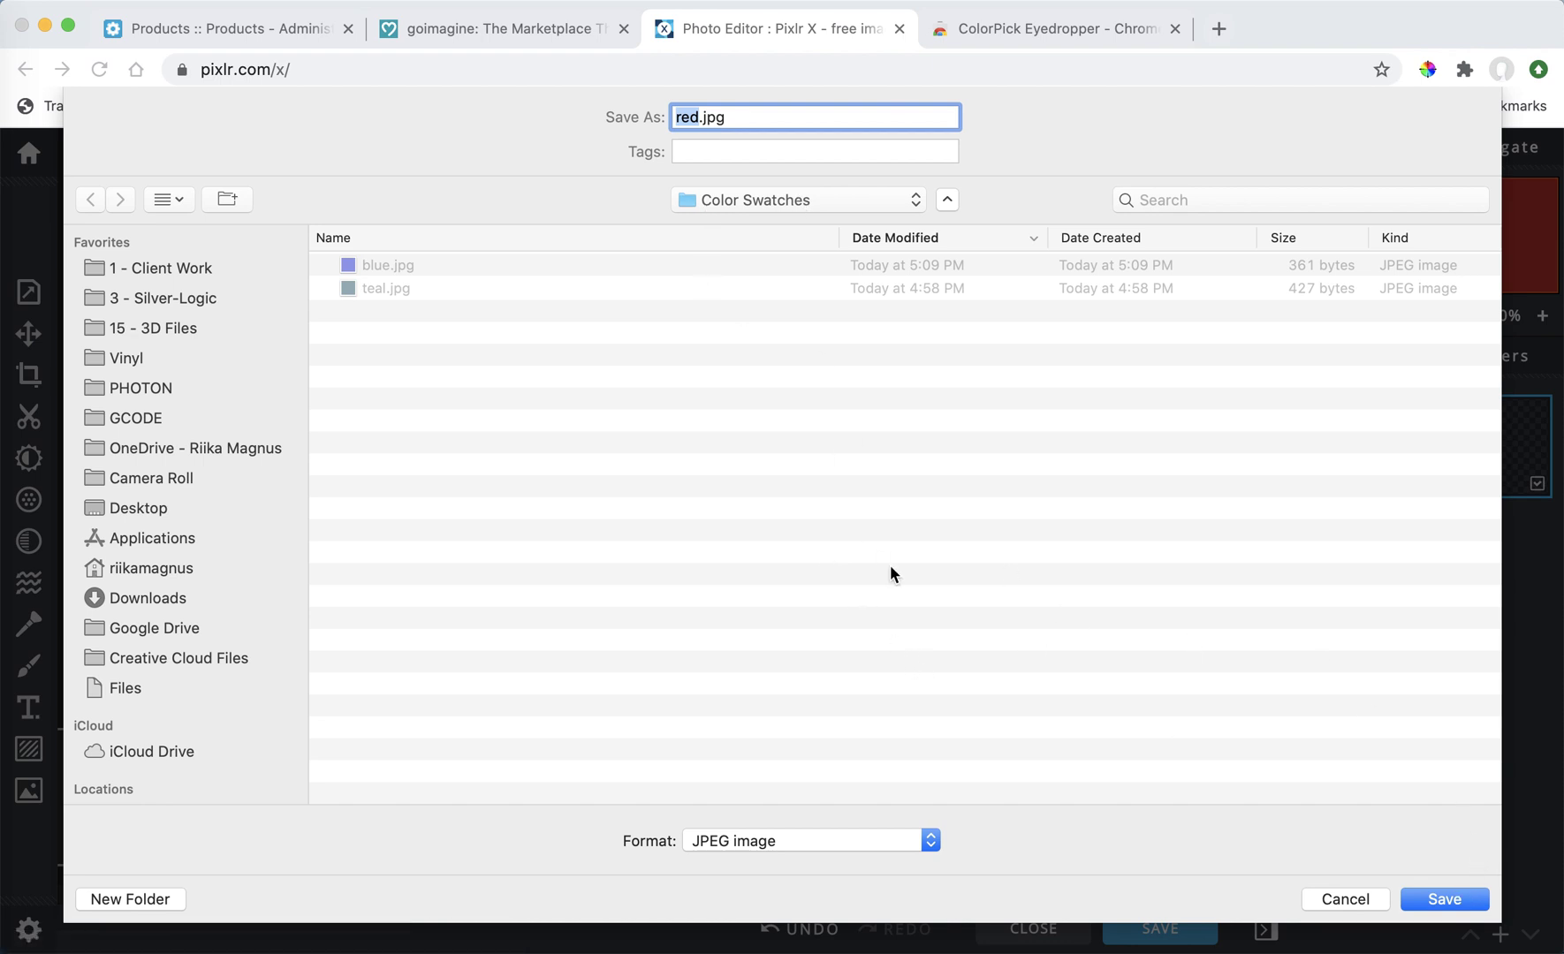
pyautogui.click(1460, 899)
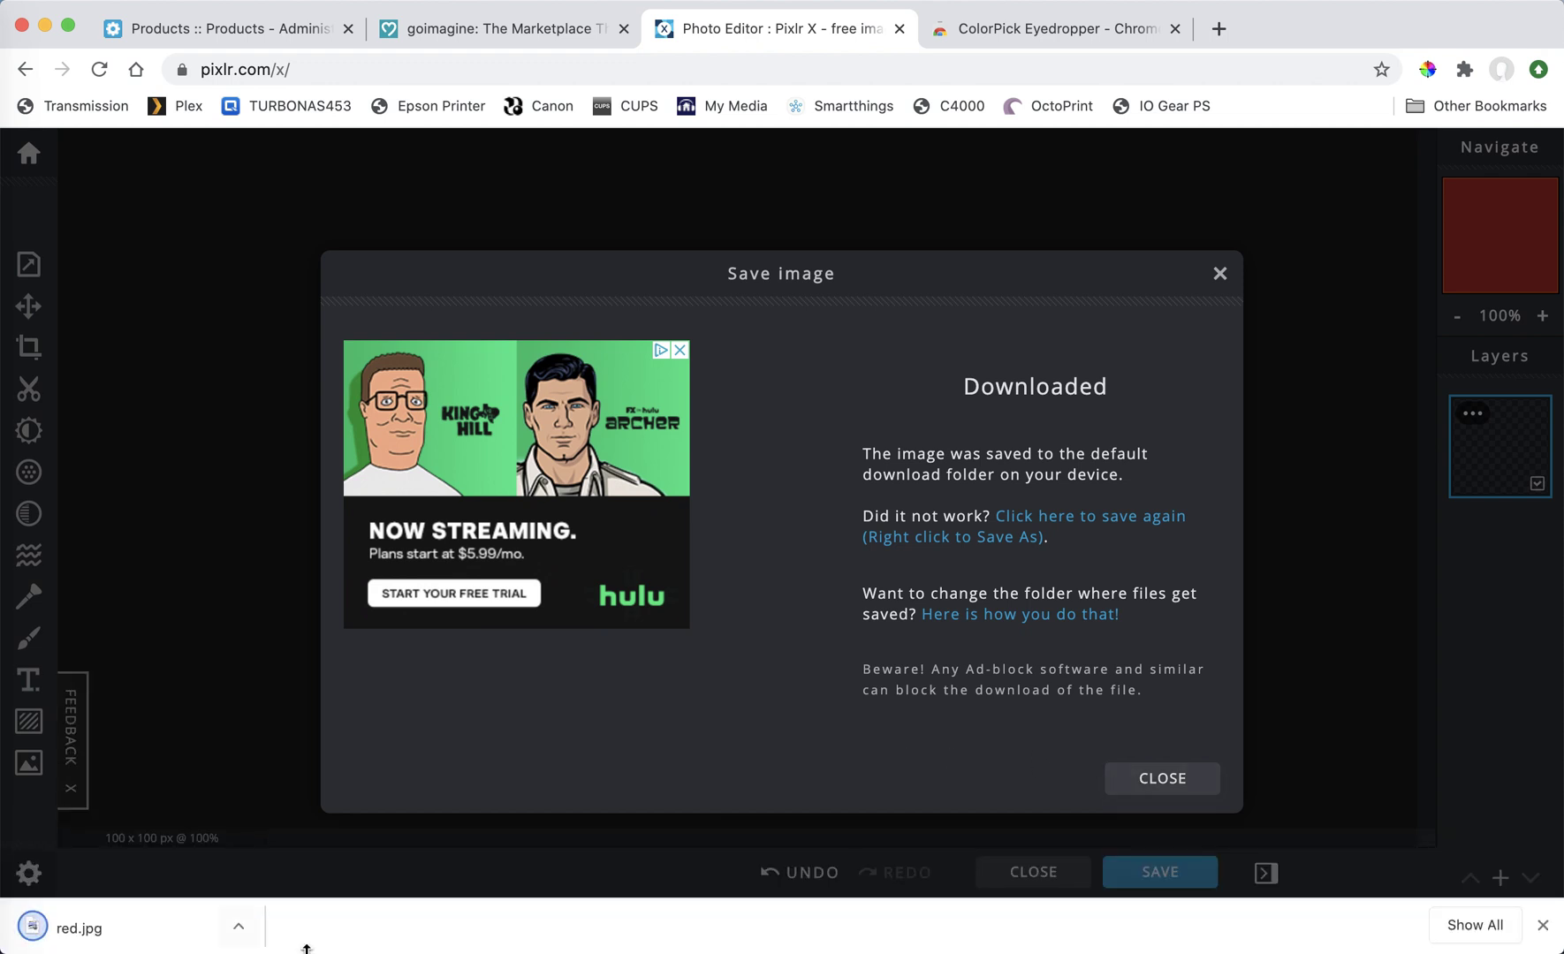
# Show the downloaded red.jpg in its folder and open it to check the swatch
pyautogui.click(238, 928)
pyautogui.click(265, 948)
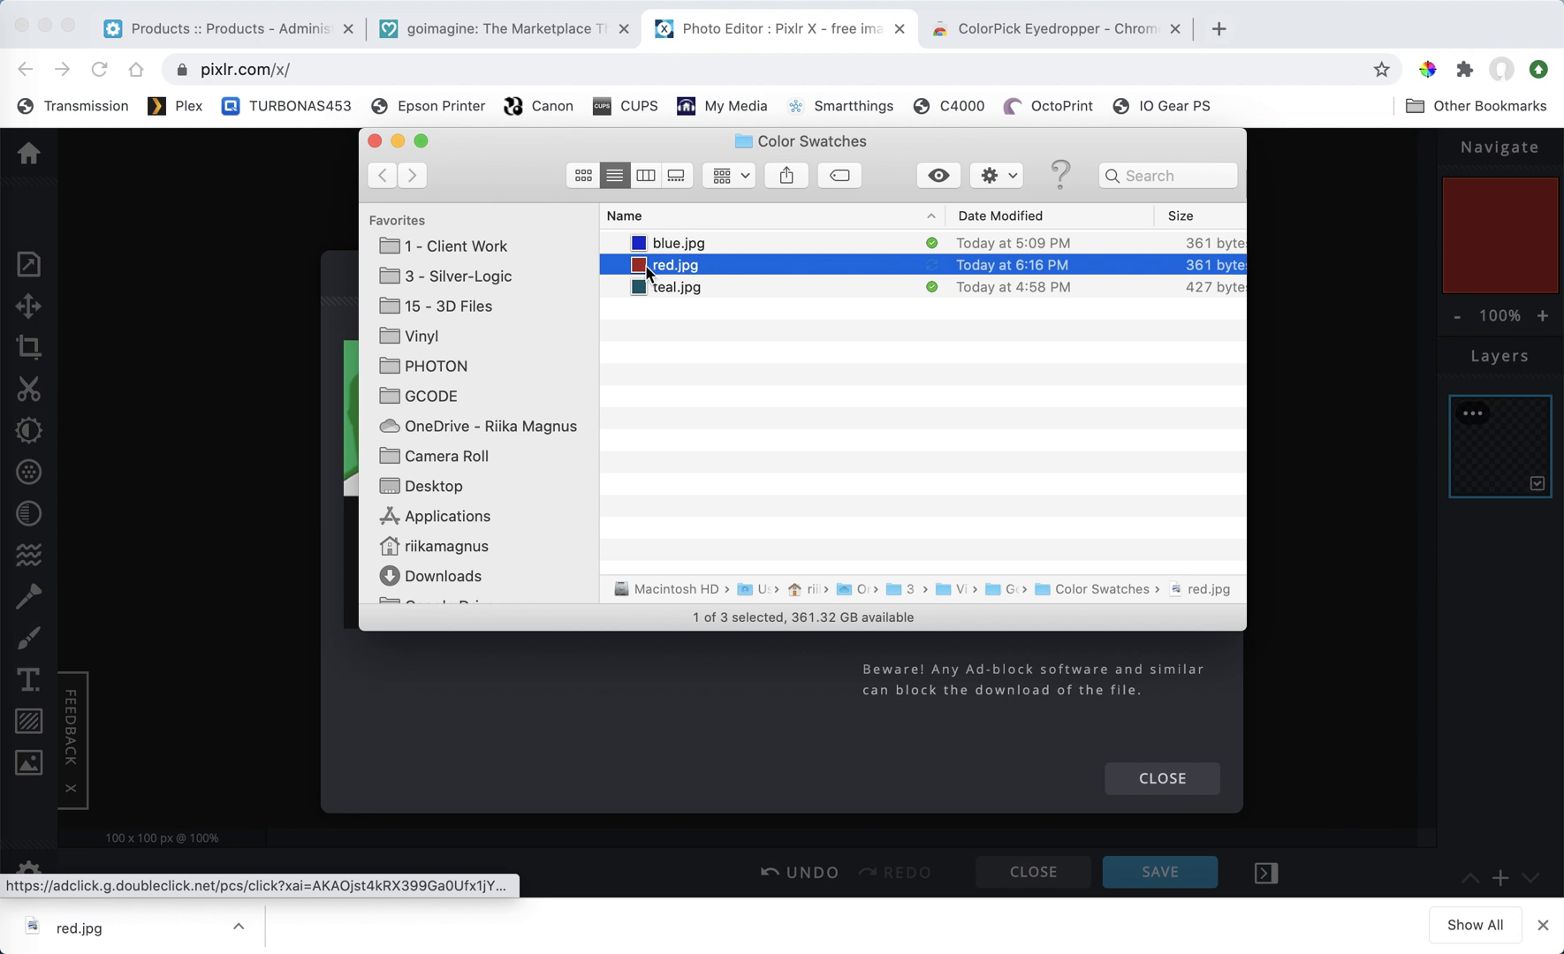
pyautogui.doubleClick(641, 270)
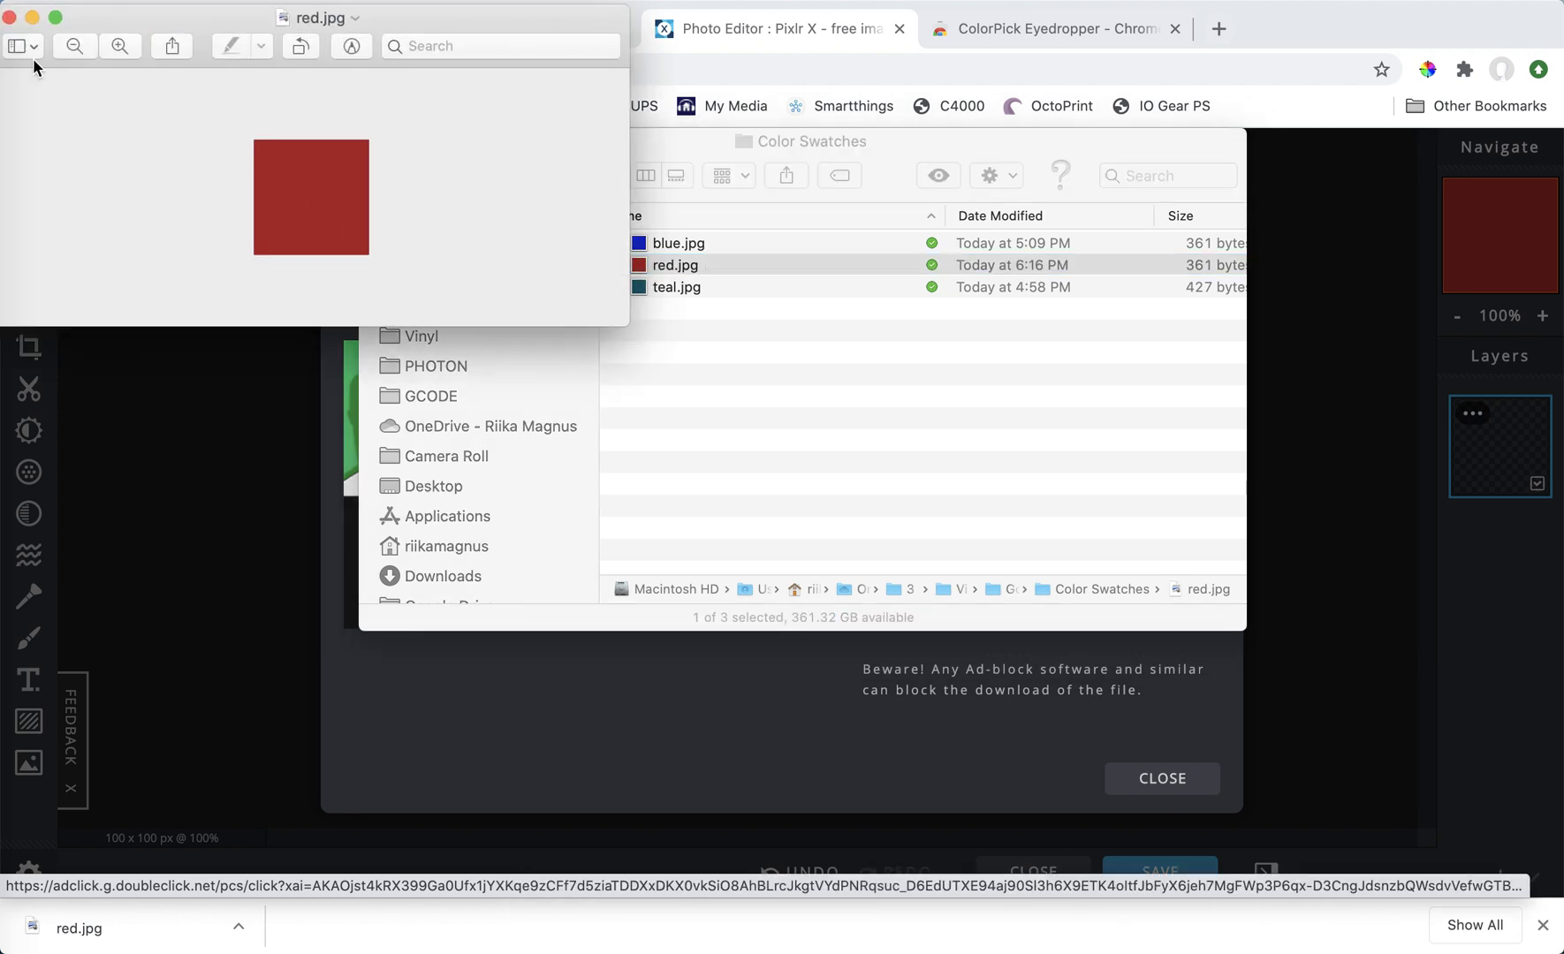
# Close the red.jpg preview and the Color Swatches folder window, and dismiss the image-saved dialog in the photo editor
pyautogui.click(10, 18)
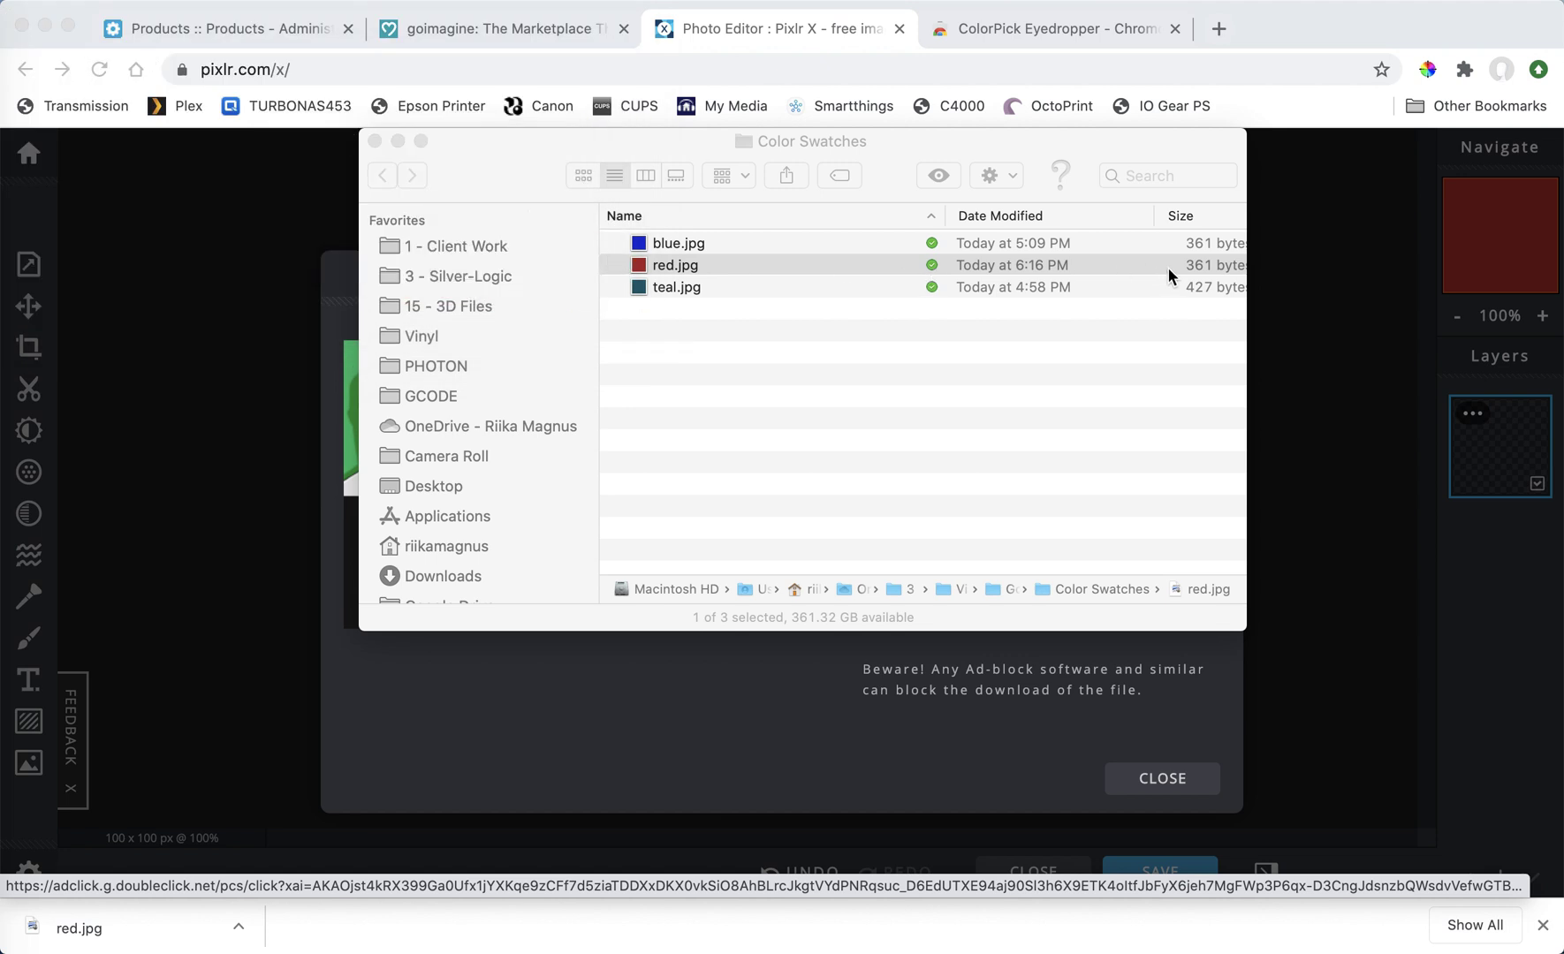
pyautogui.hscroll(3, 1208, 272)
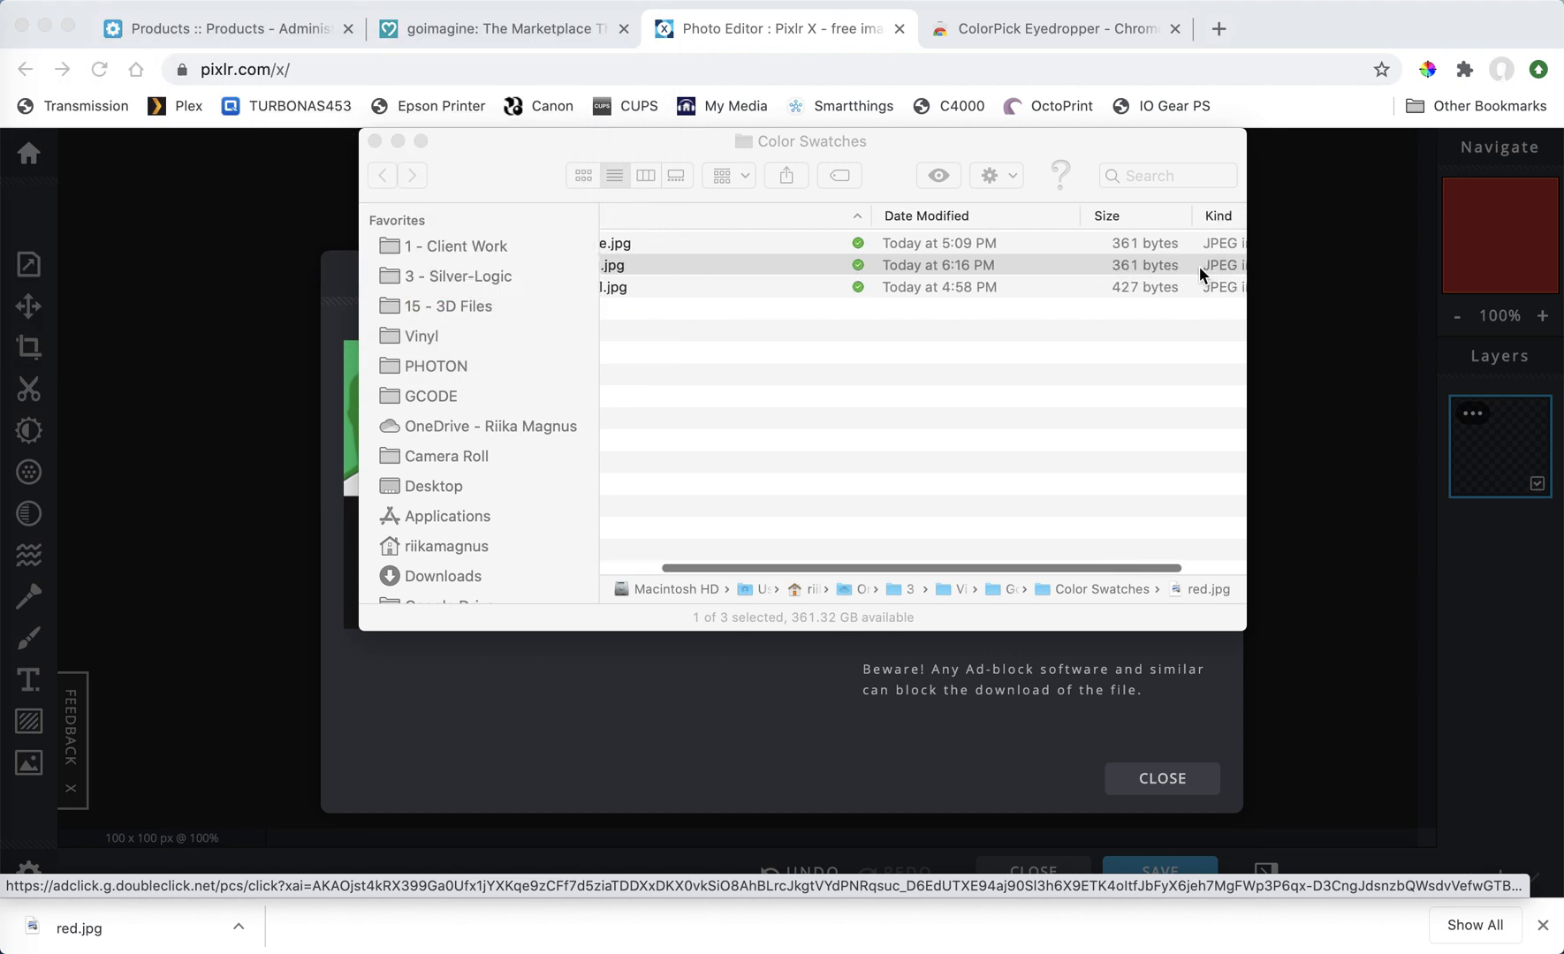
pyautogui.hscroll(-3, 1203, 271)
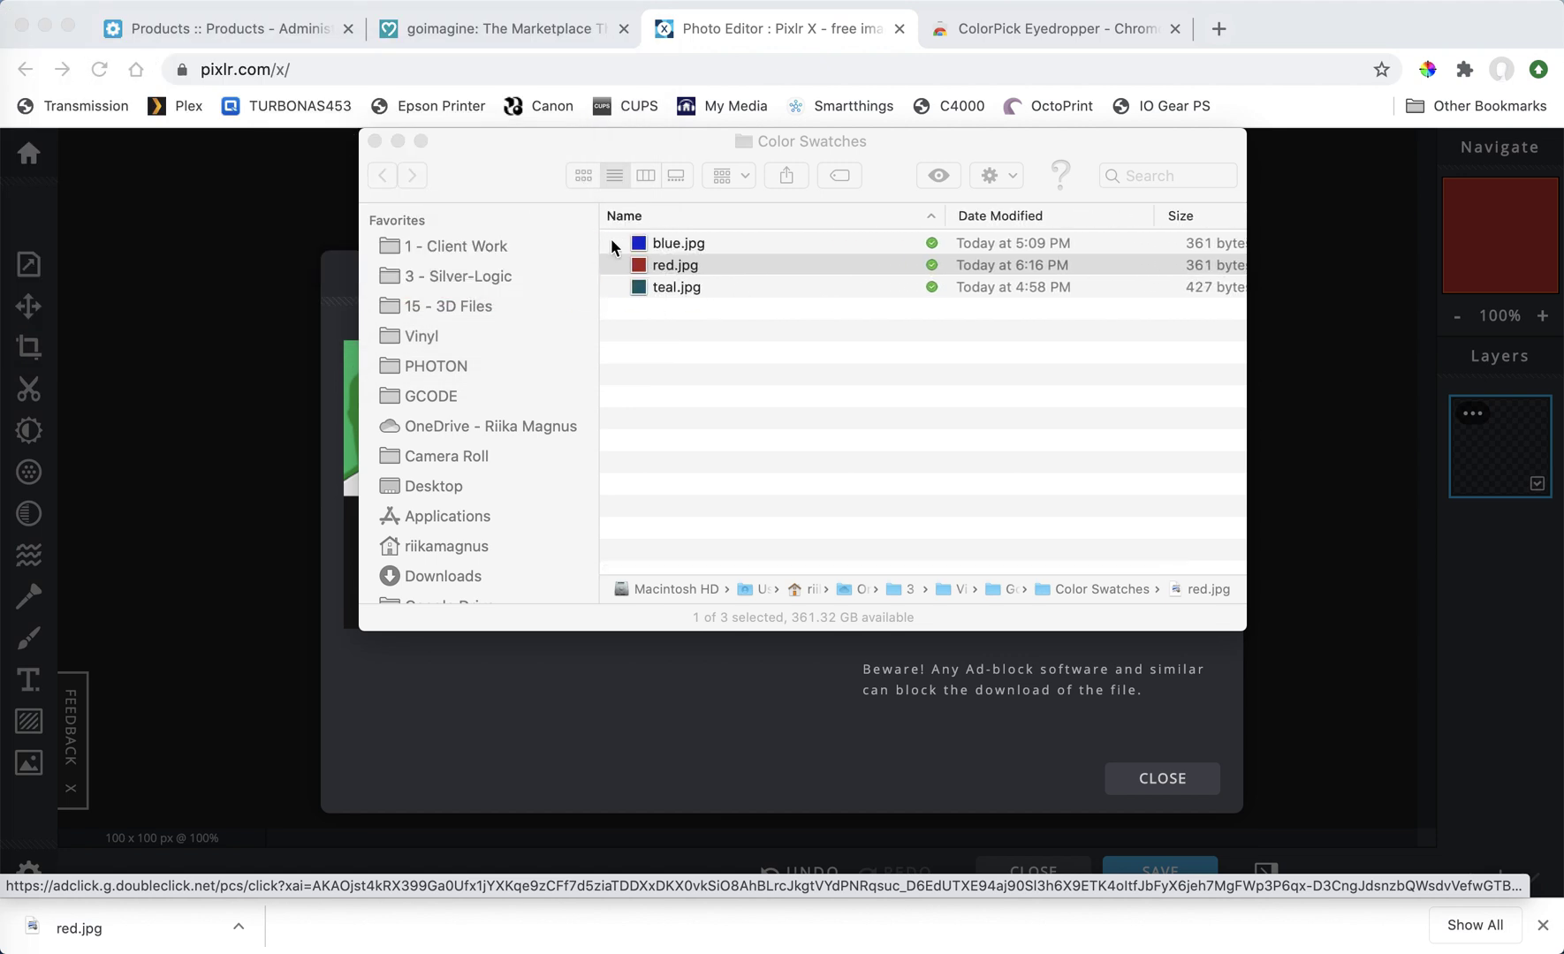
pyautogui.click(375, 142)
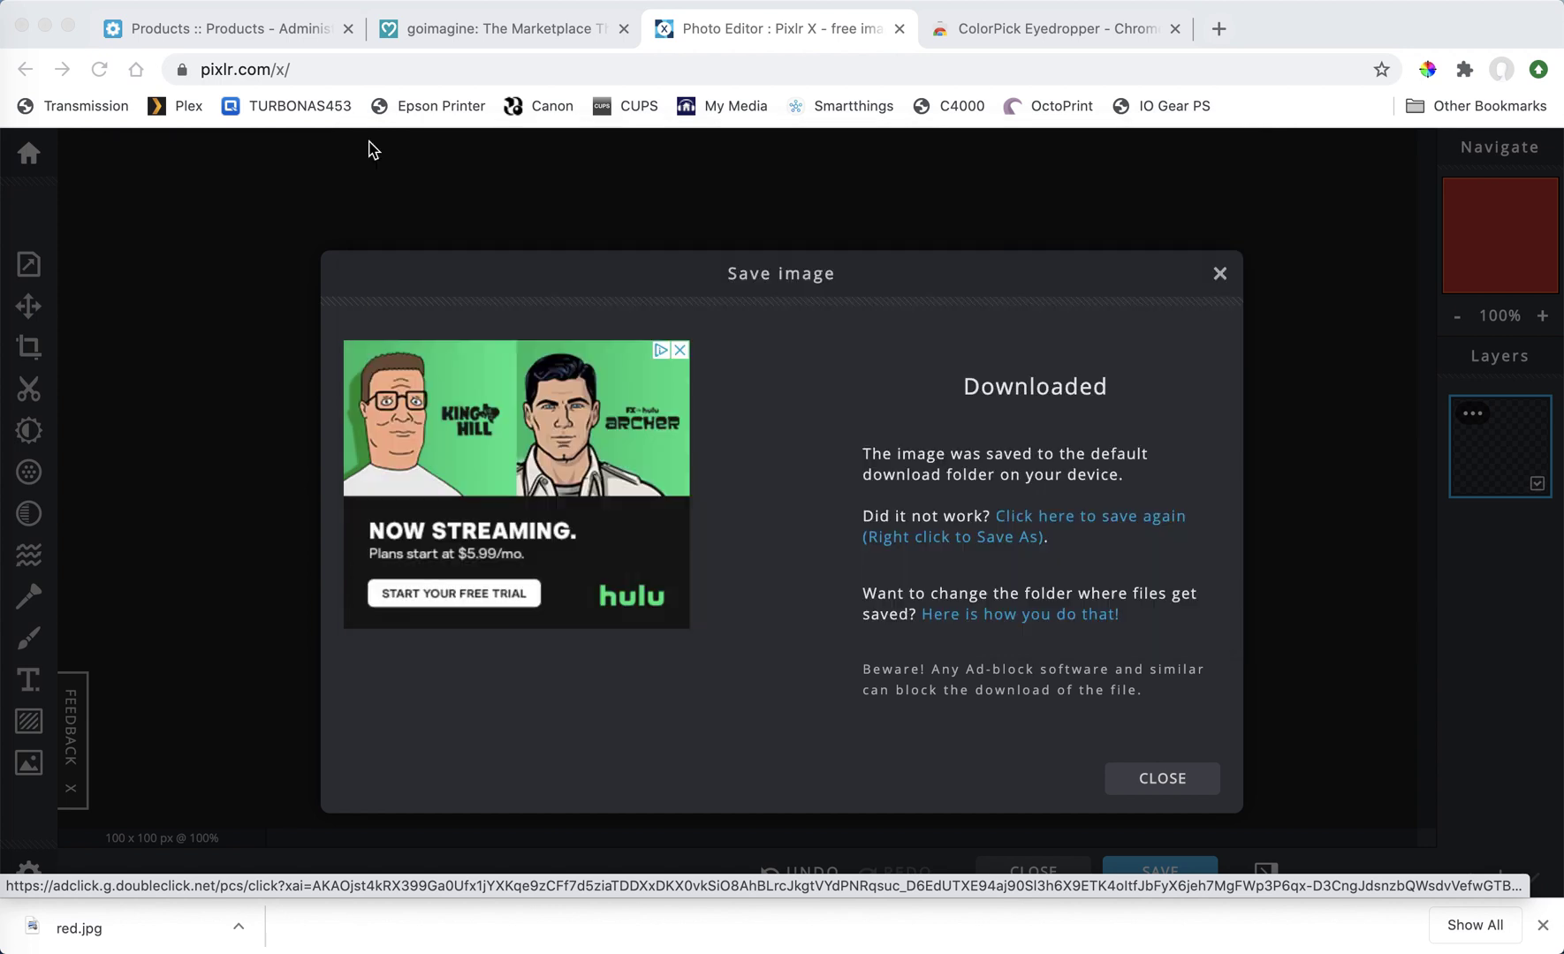
pyautogui.click(1221, 275)
pyautogui.click(1222, 275)
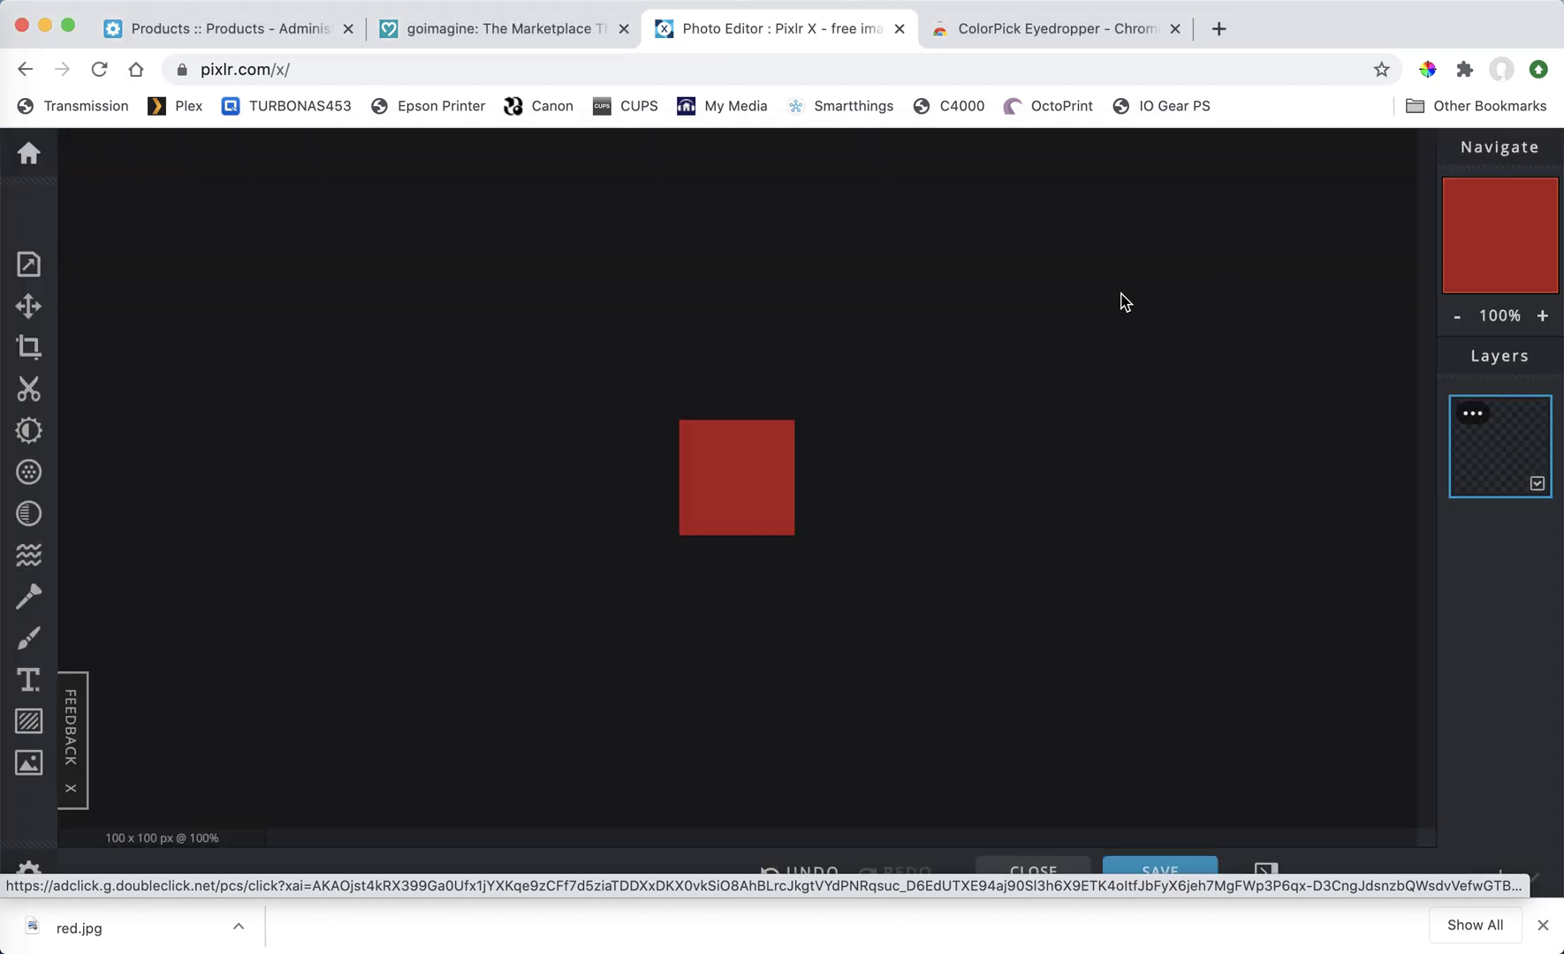
# Switch to the goimagine product editor and start a new option named Color for Test Product
pyautogui.click(263, 30)
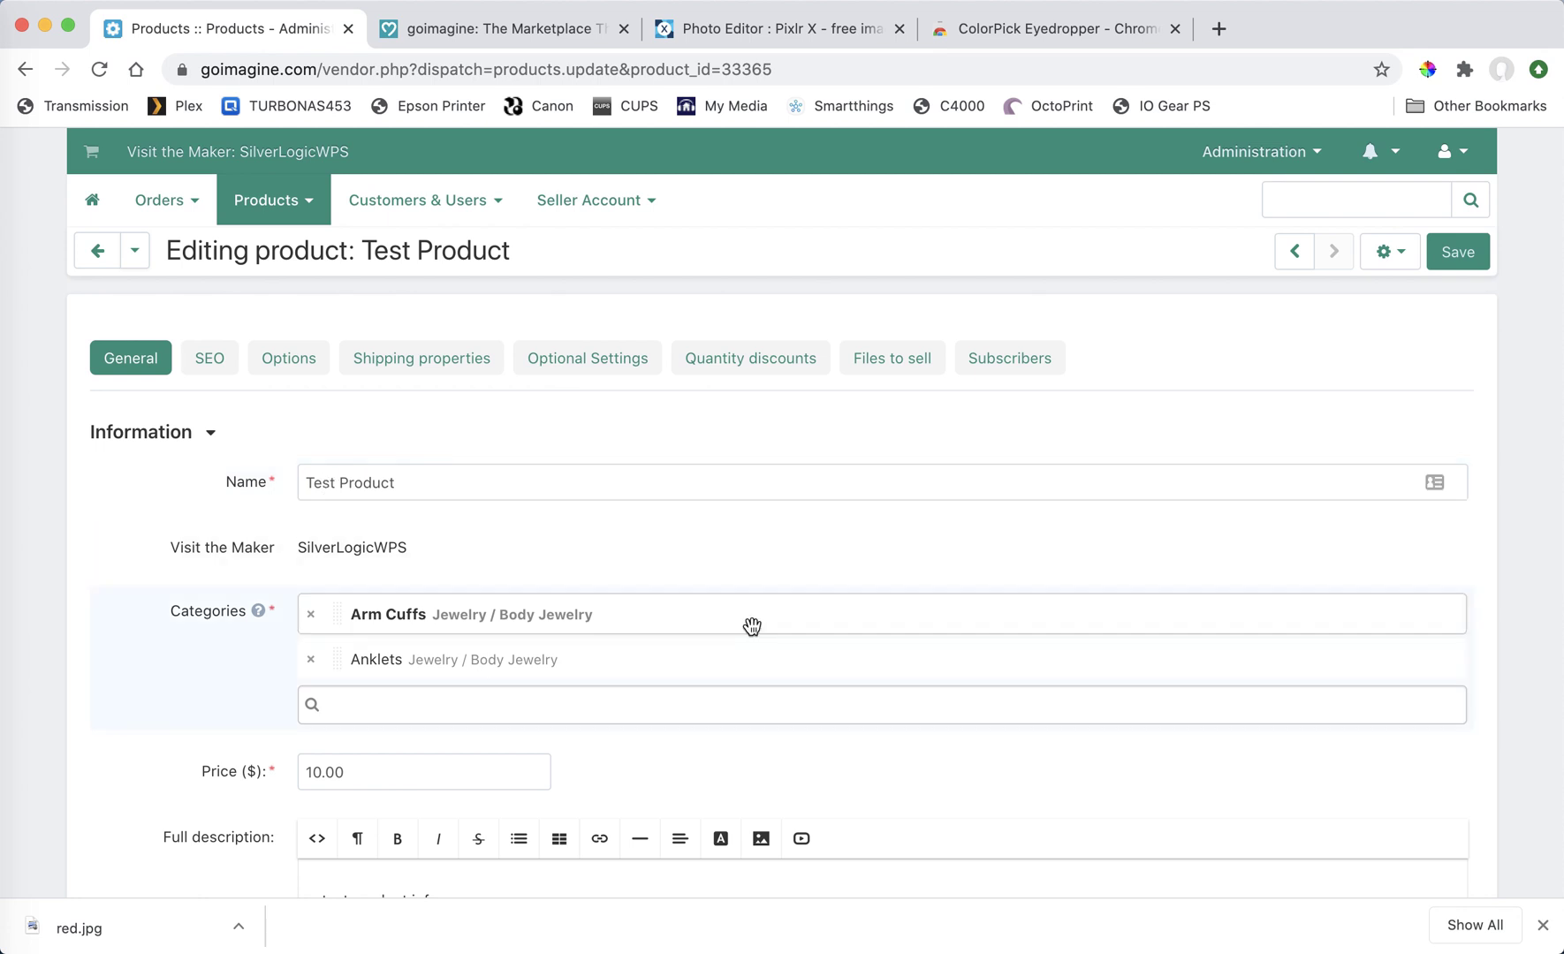
pyautogui.click(290, 359)
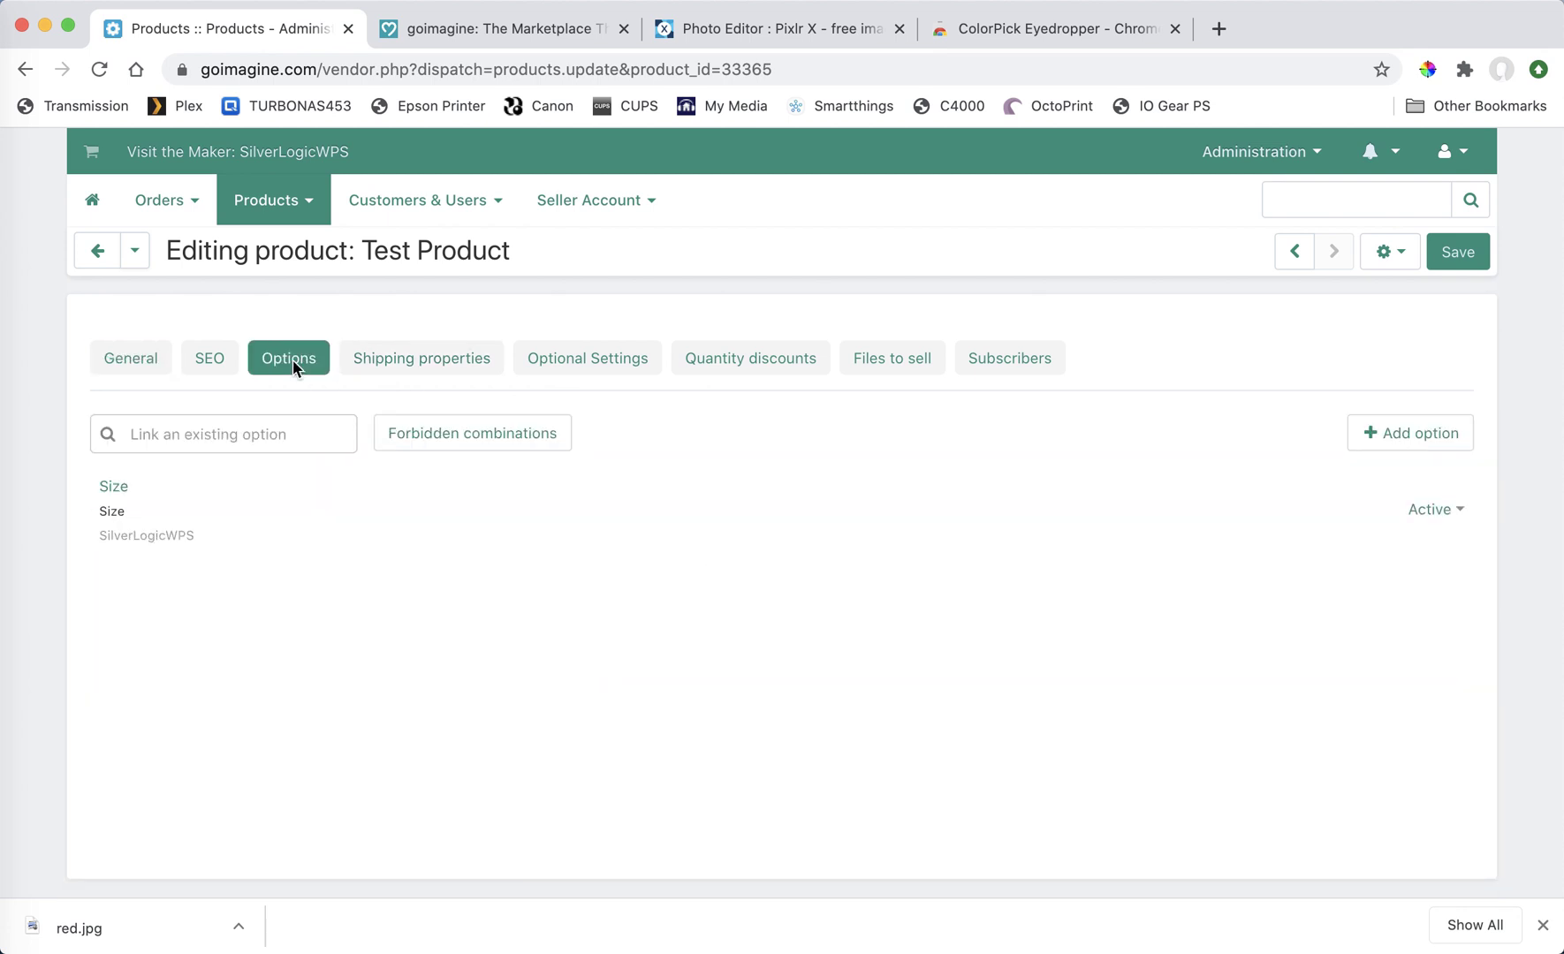
pyautogui.click(1405, 438)
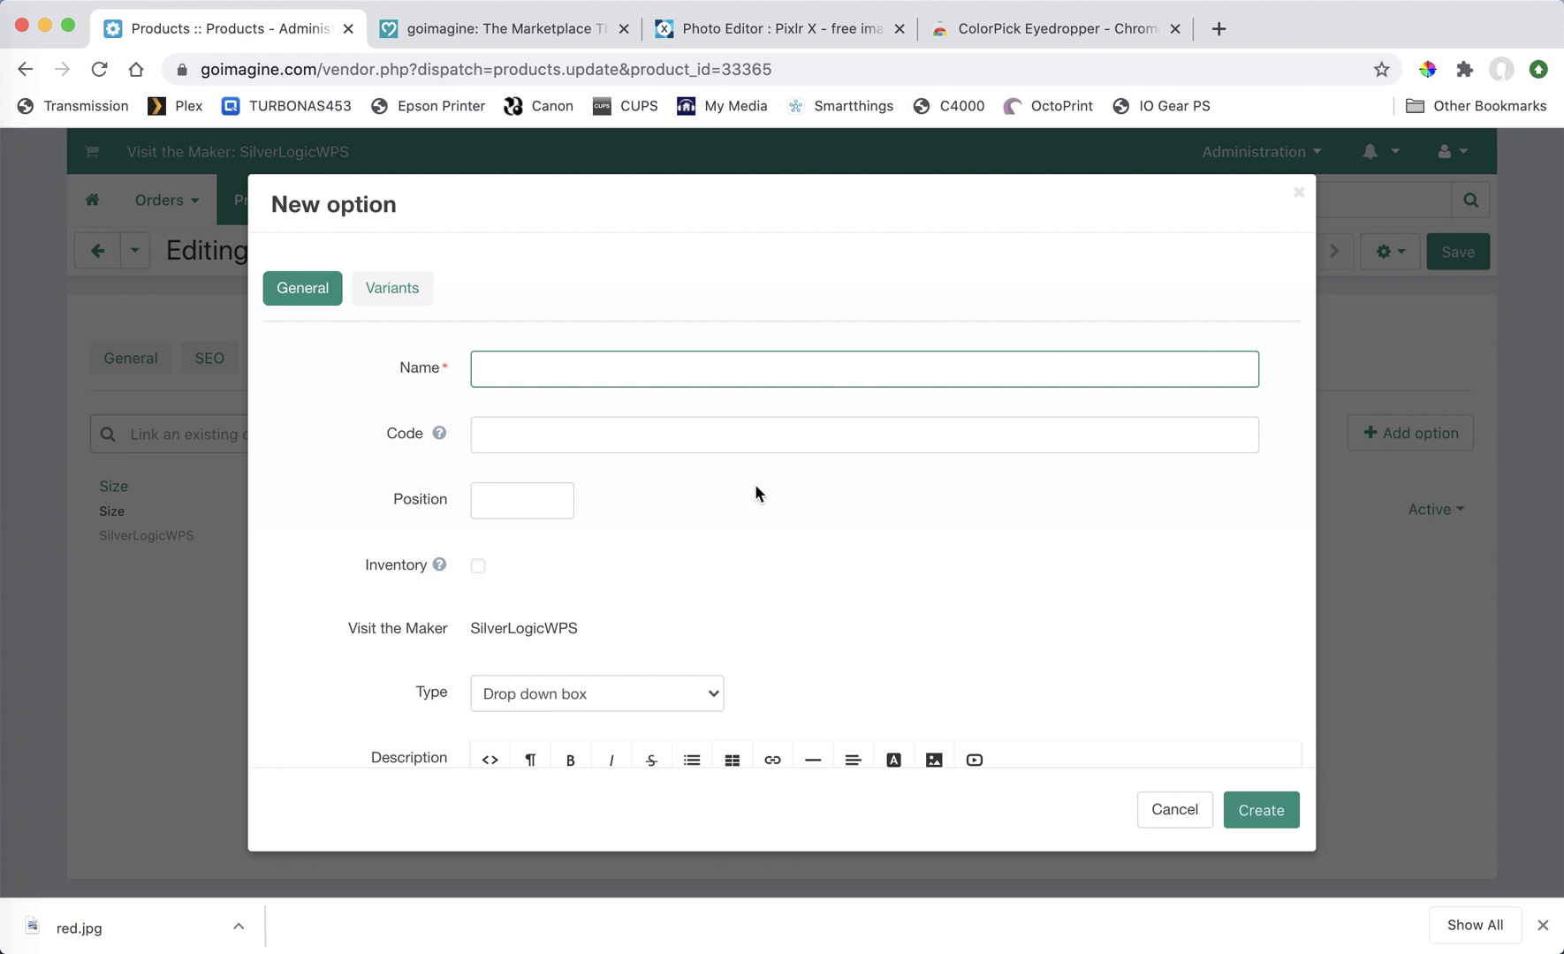
pyautogui.write('Color')
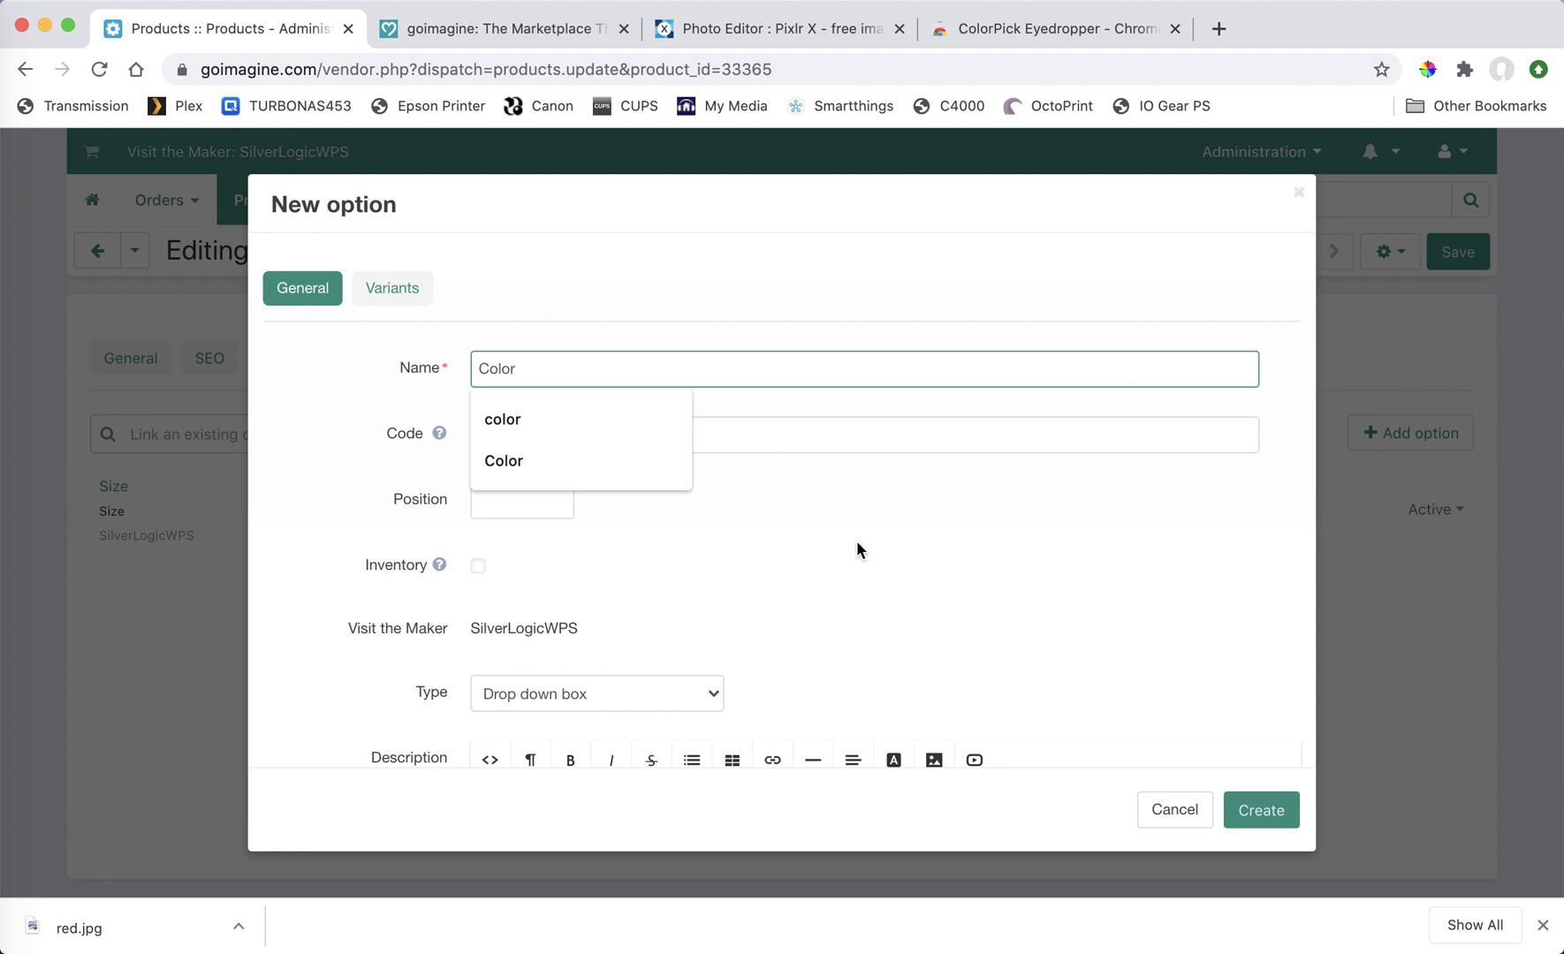
pyautogui.click(1053, 667)
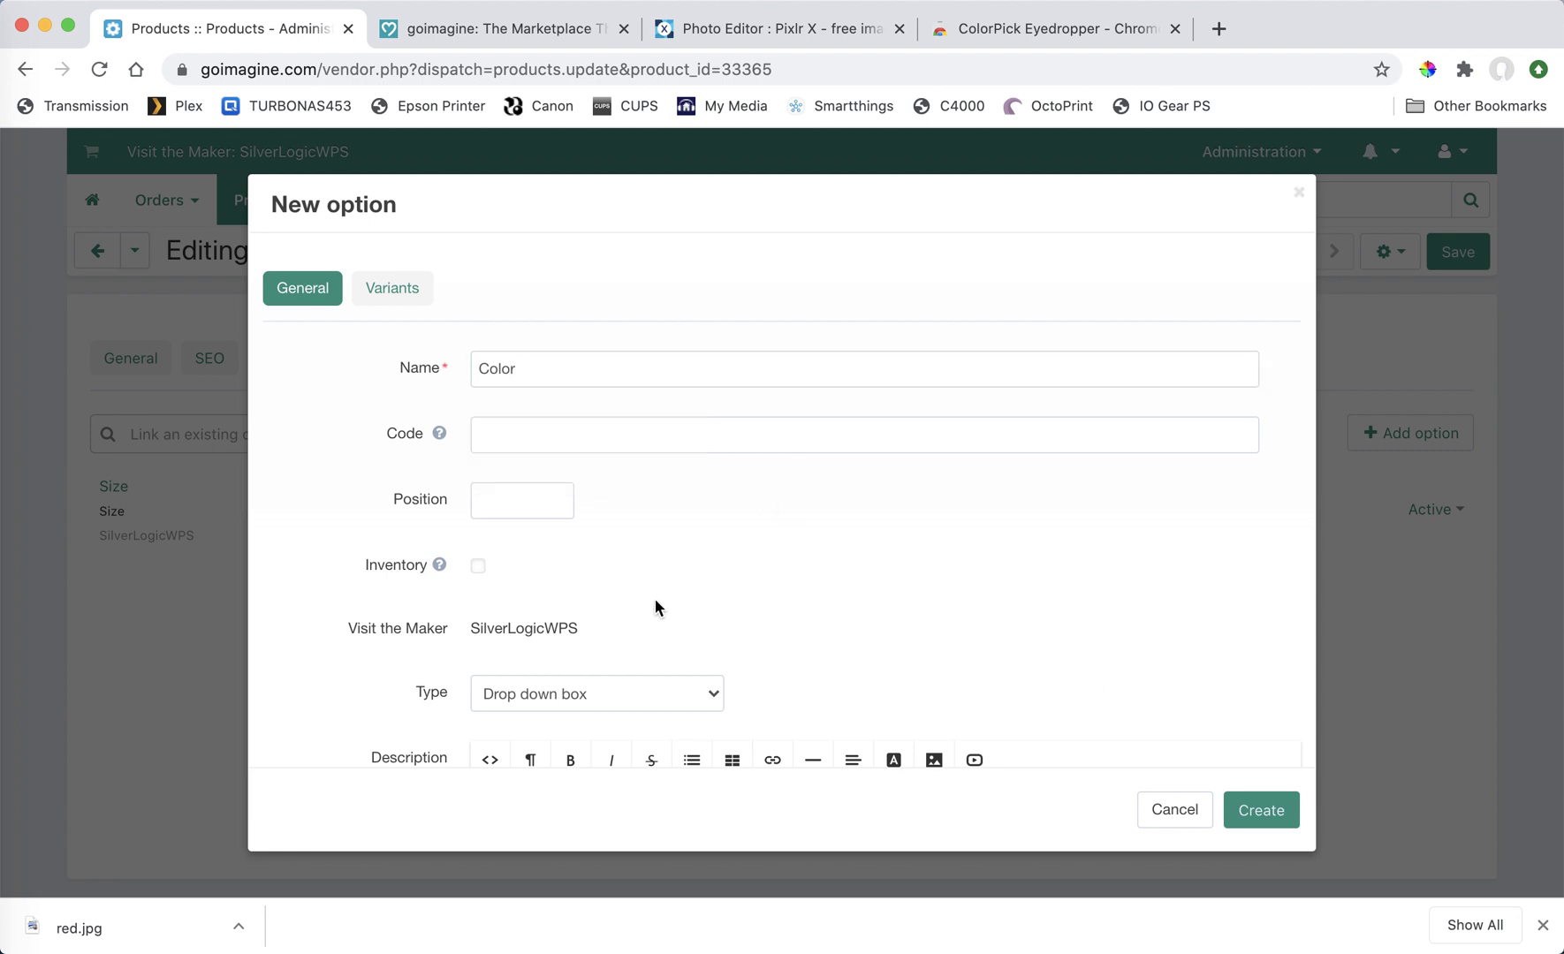
# Review the new option's general settings and enter its first variant as Red at position 0
pyautogui.scroll(-2, 655, 599)
pyautogui.scroll(-4, 610, 568)
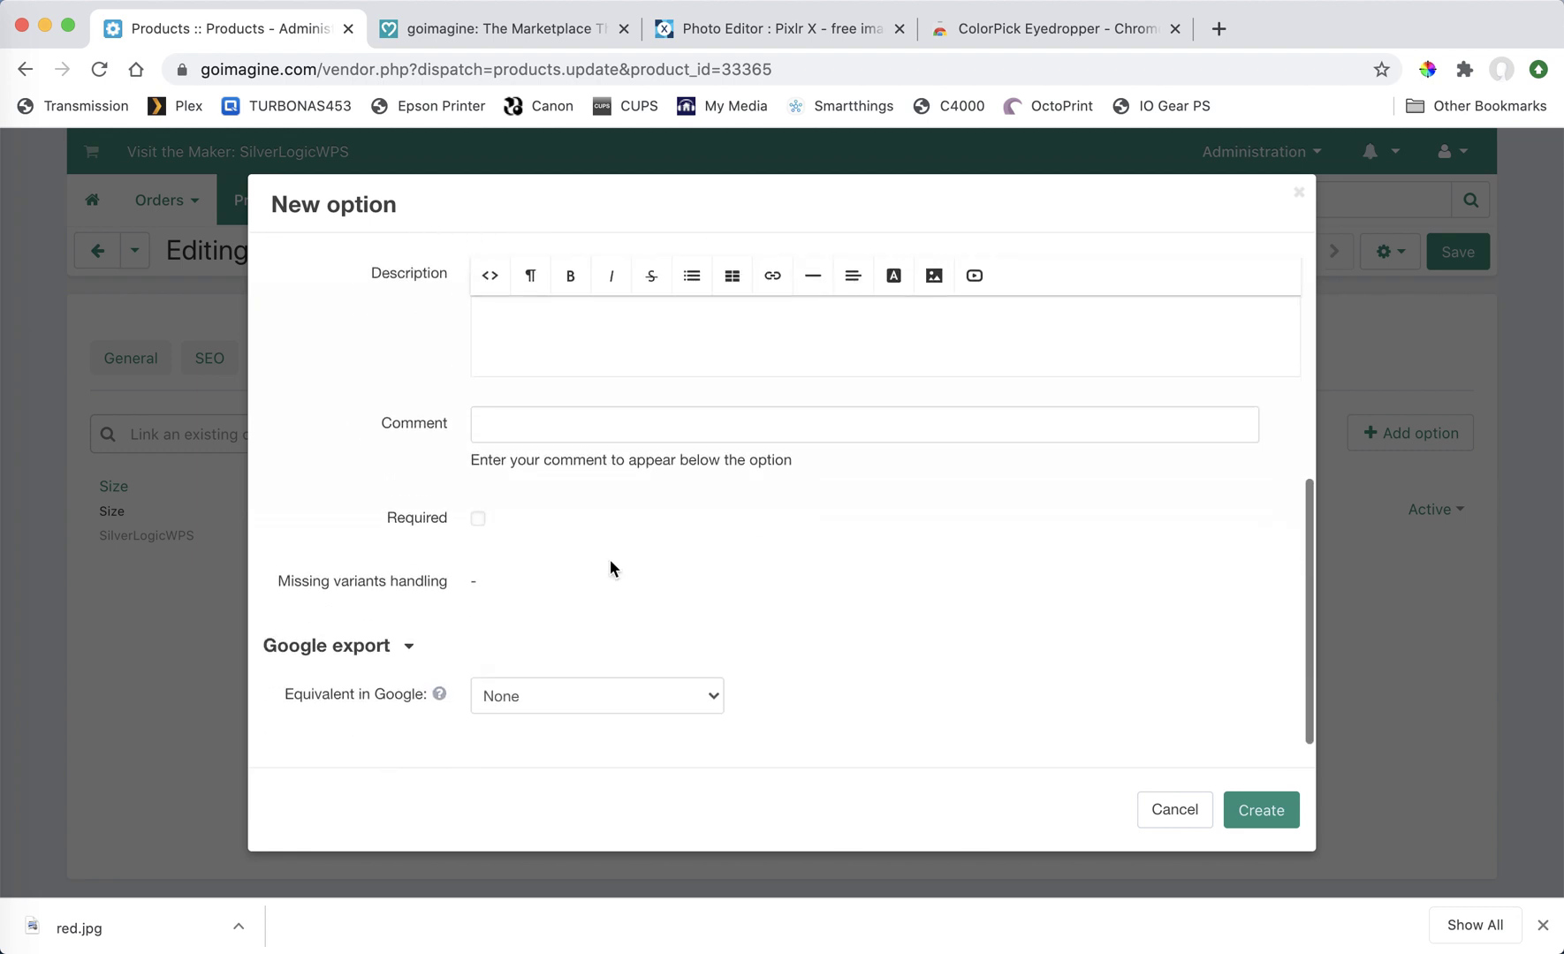
pyautogui.scroll(-1, 610, 569)
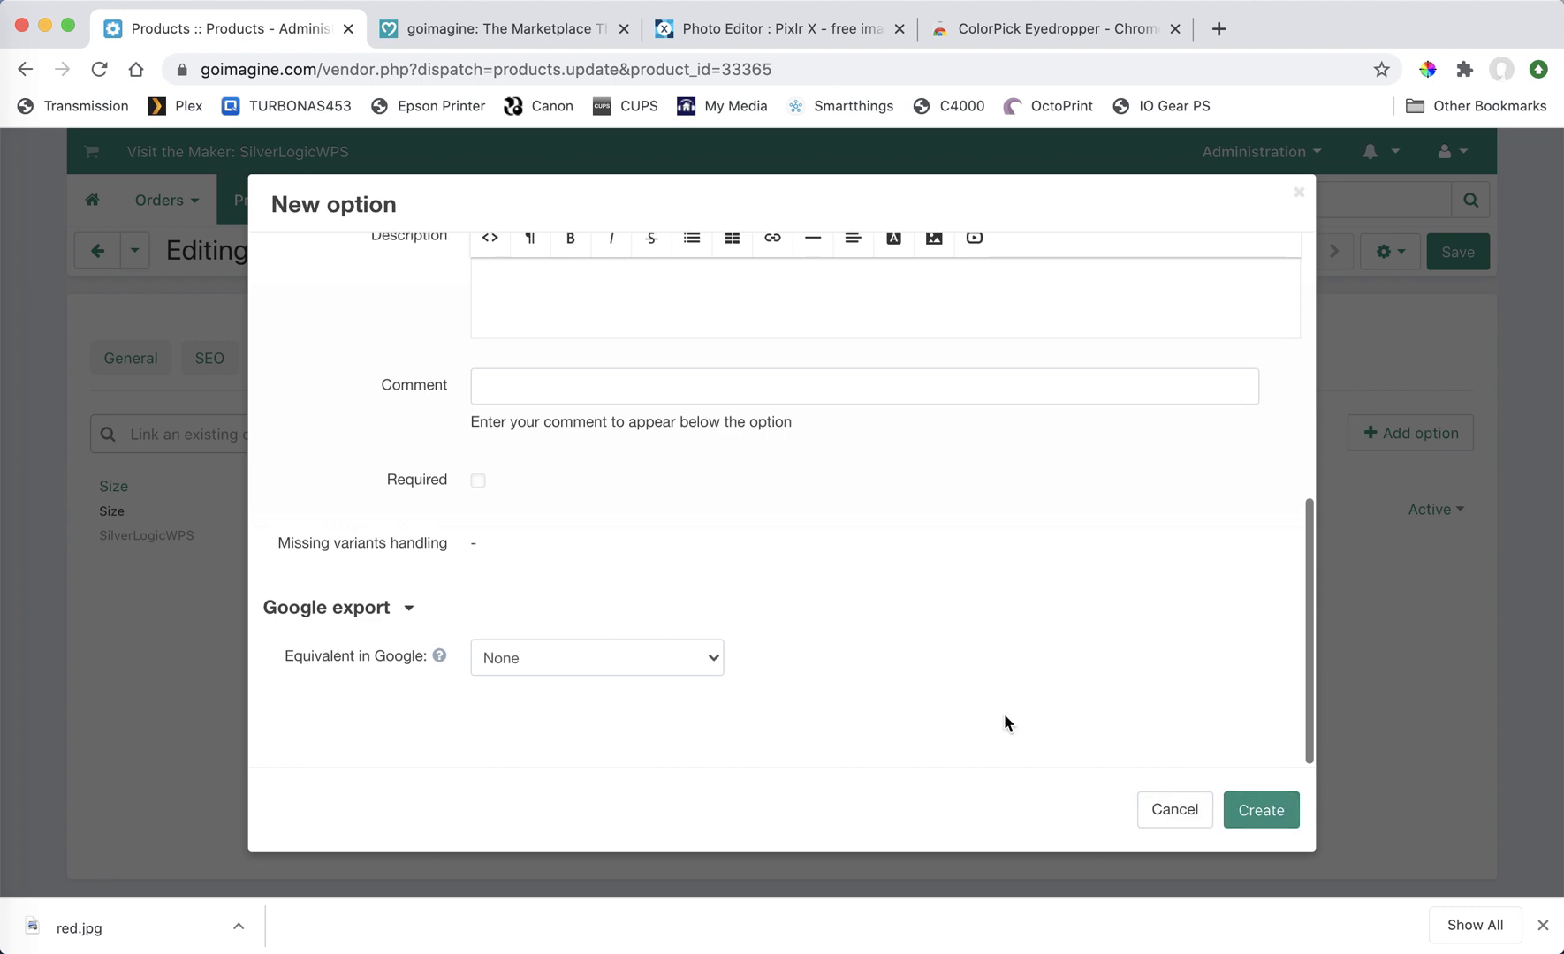
pyautogui.scroll(6, 795, 619)
pyautogui.click(371, 289)
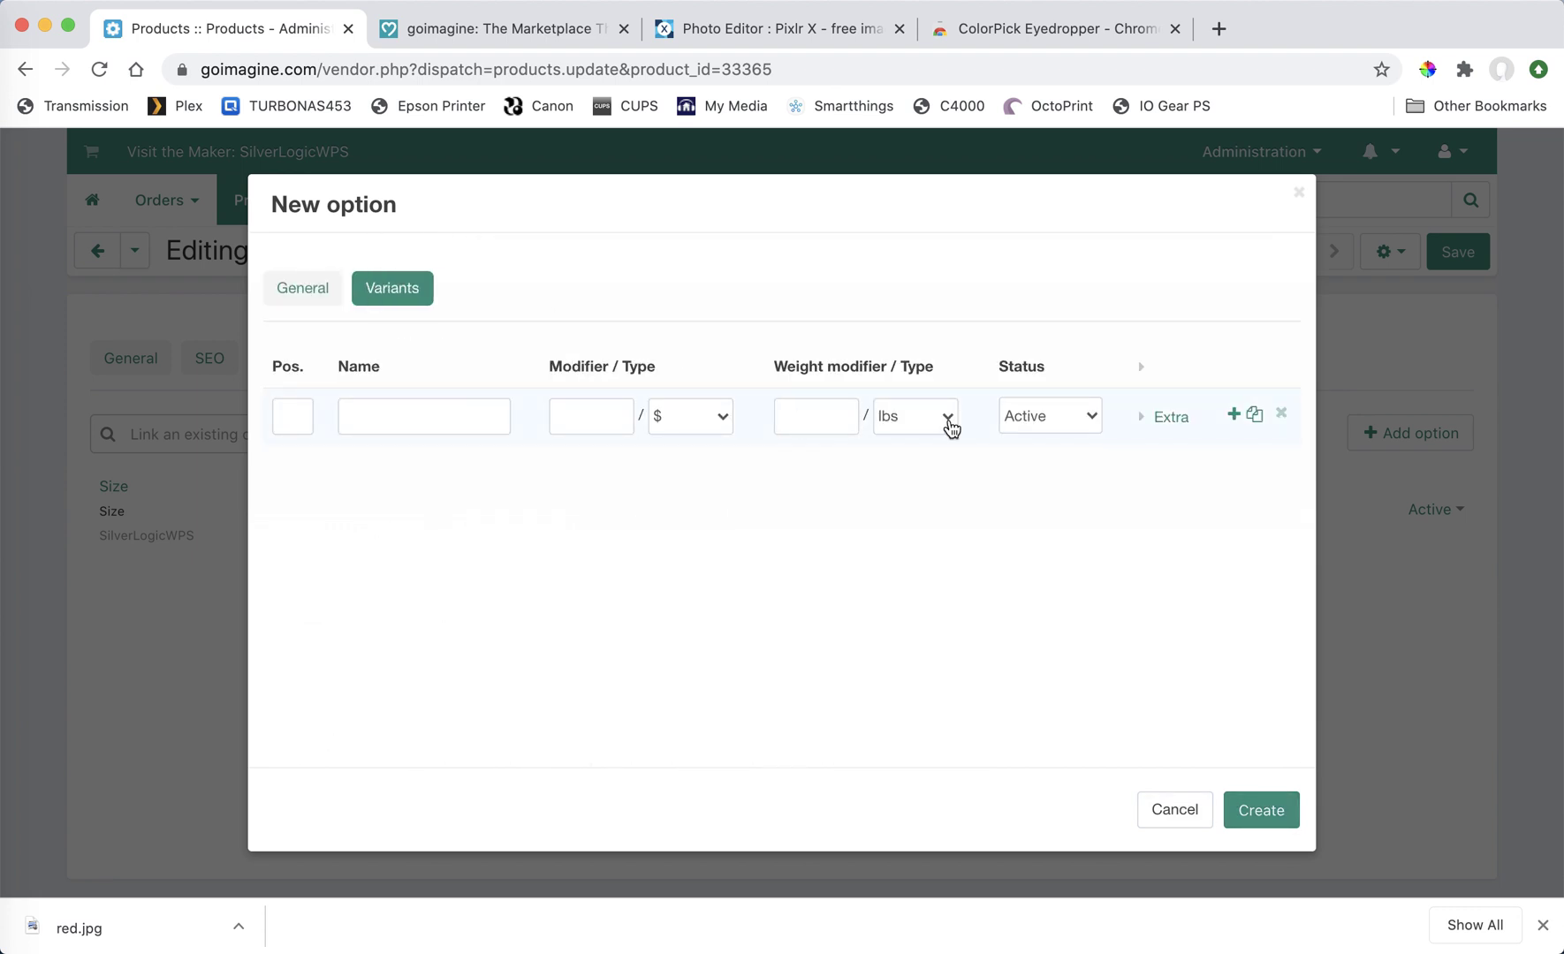
pyautogui.click(285, 428)
pyautogui.write('0')
pyautogui.press('Tab')
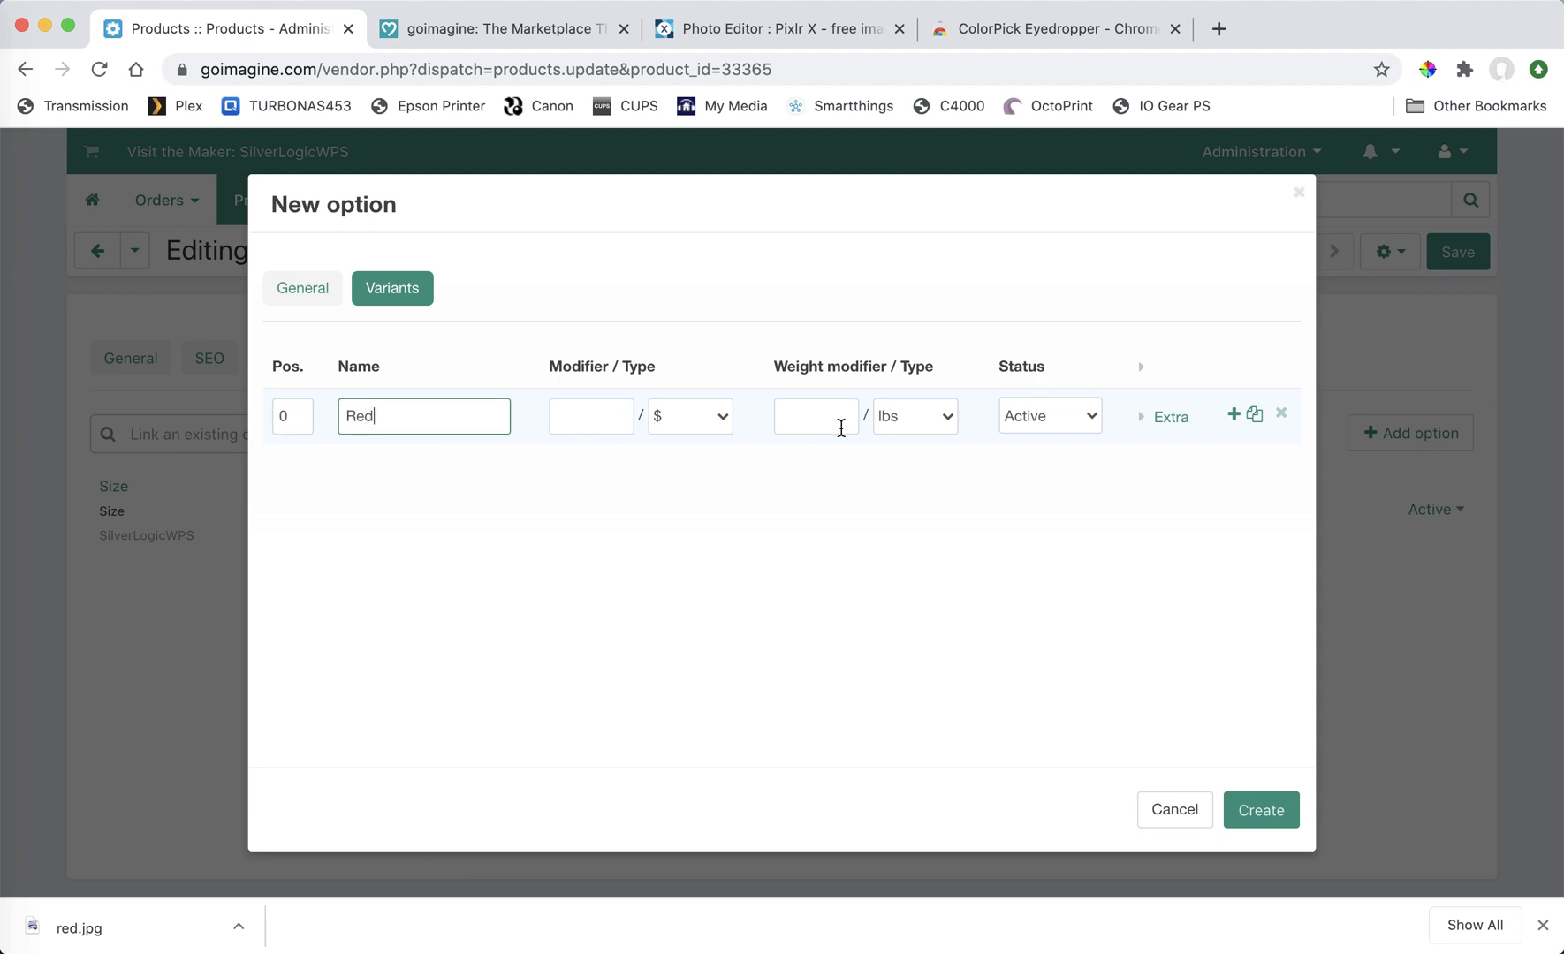
# Attach red.jpg from the Color Swatches folder as the Red variant's icon and create the Color option
pyautogui.click(1170, 418)
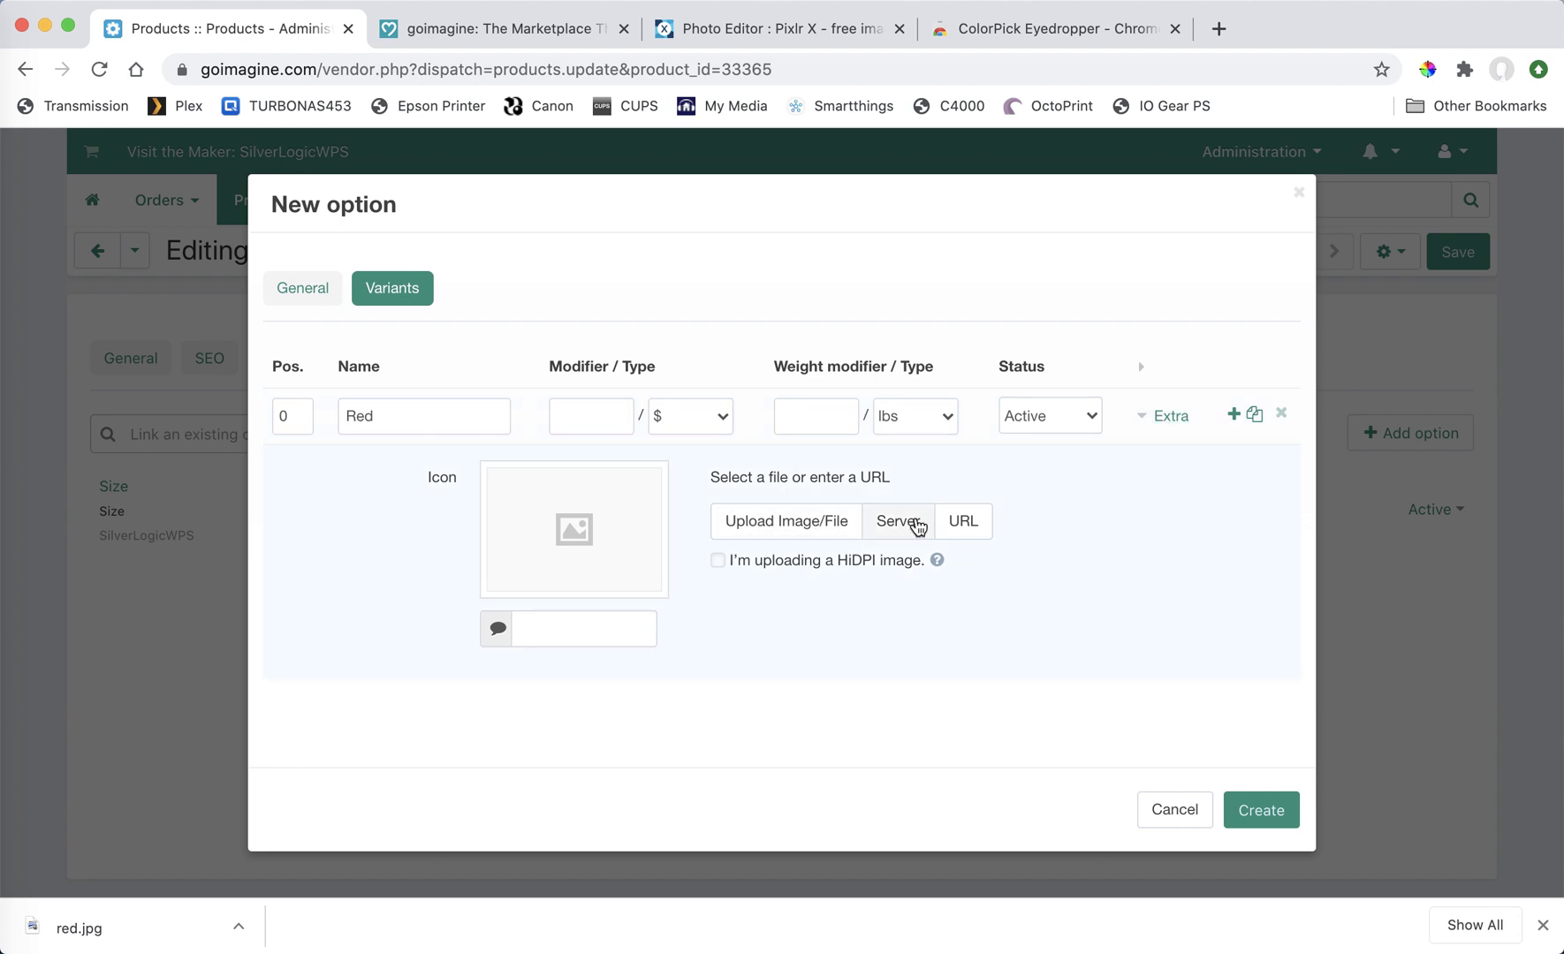
pyautogui.click(777, 521)
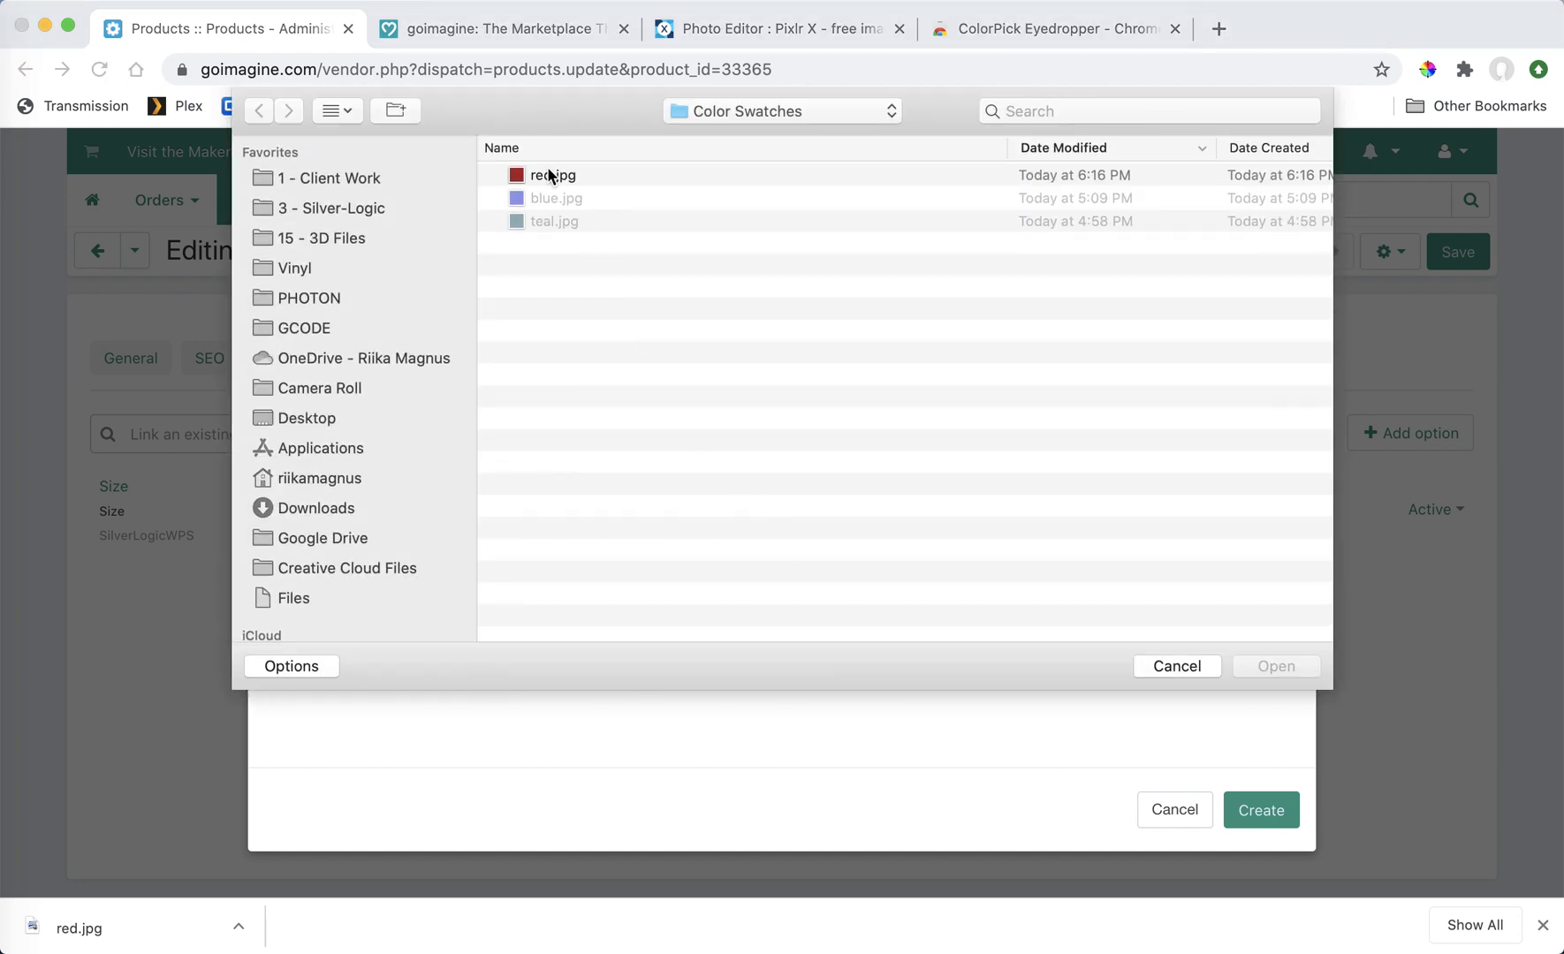
pyautogui.doubleClick(550, 175)
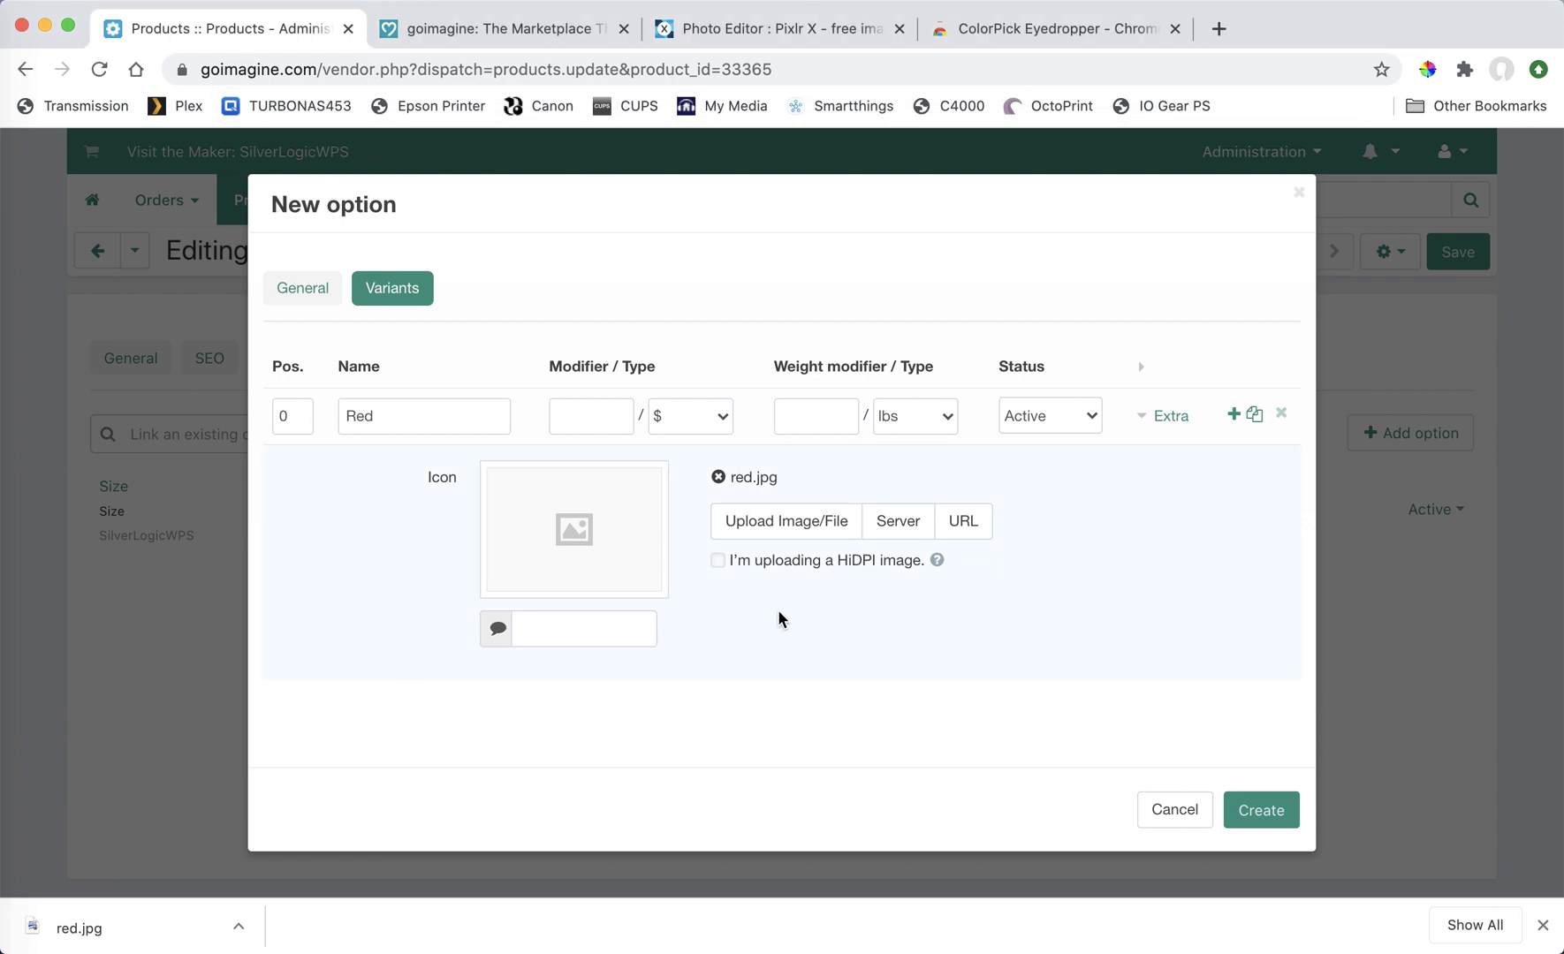
pyautogui.click(1283, 815)
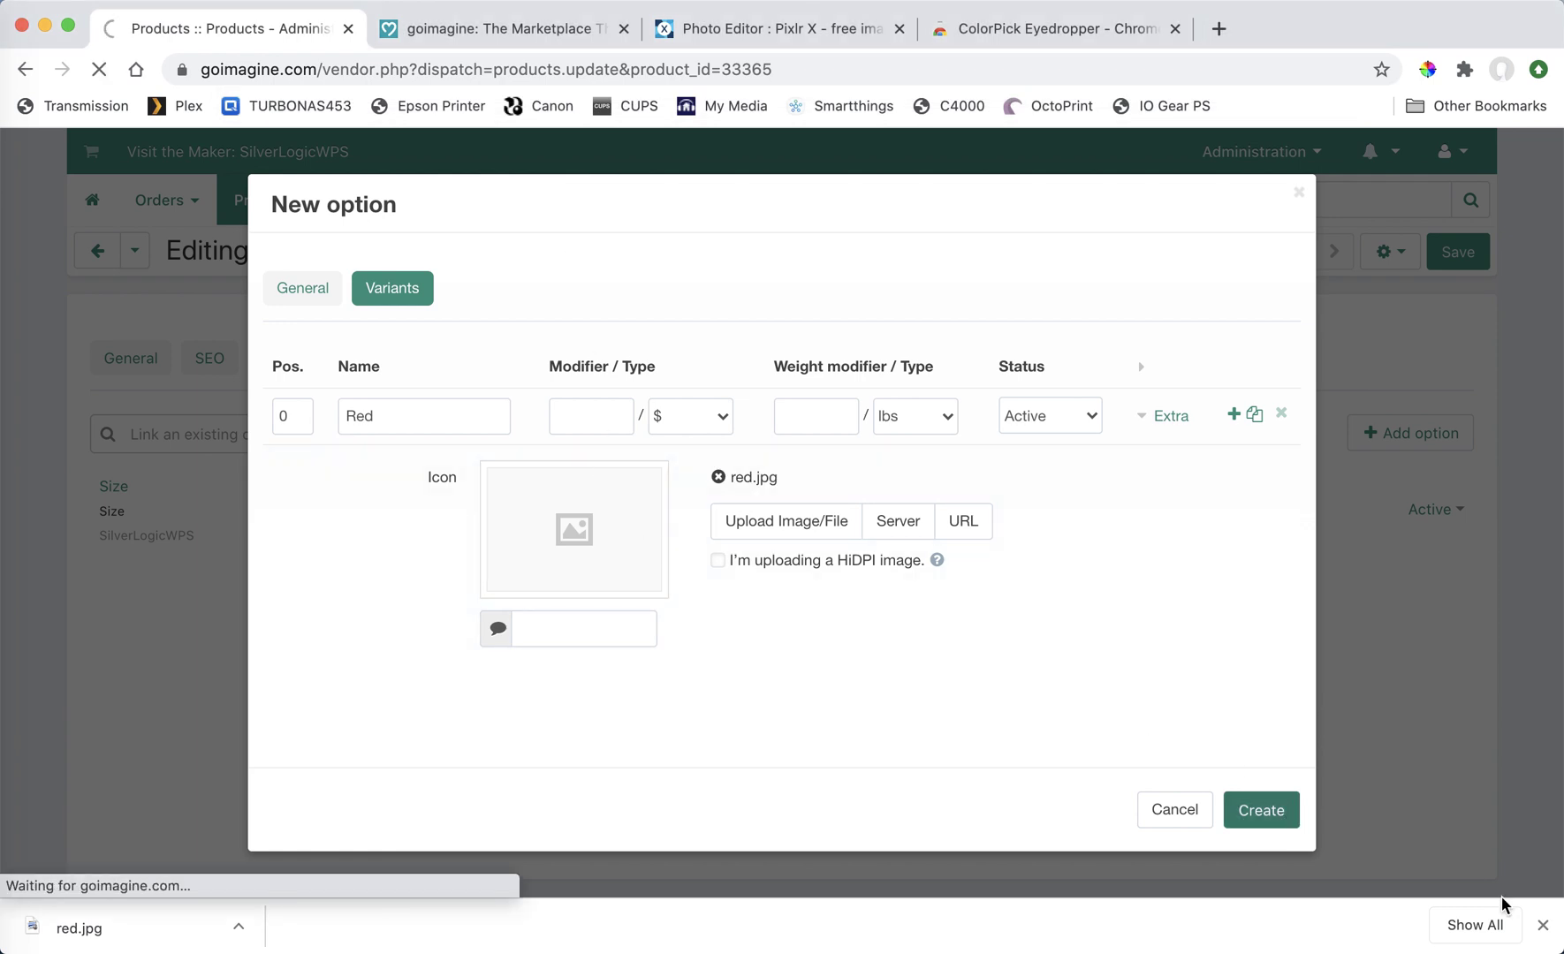
pyautogui.click(1543, 925)
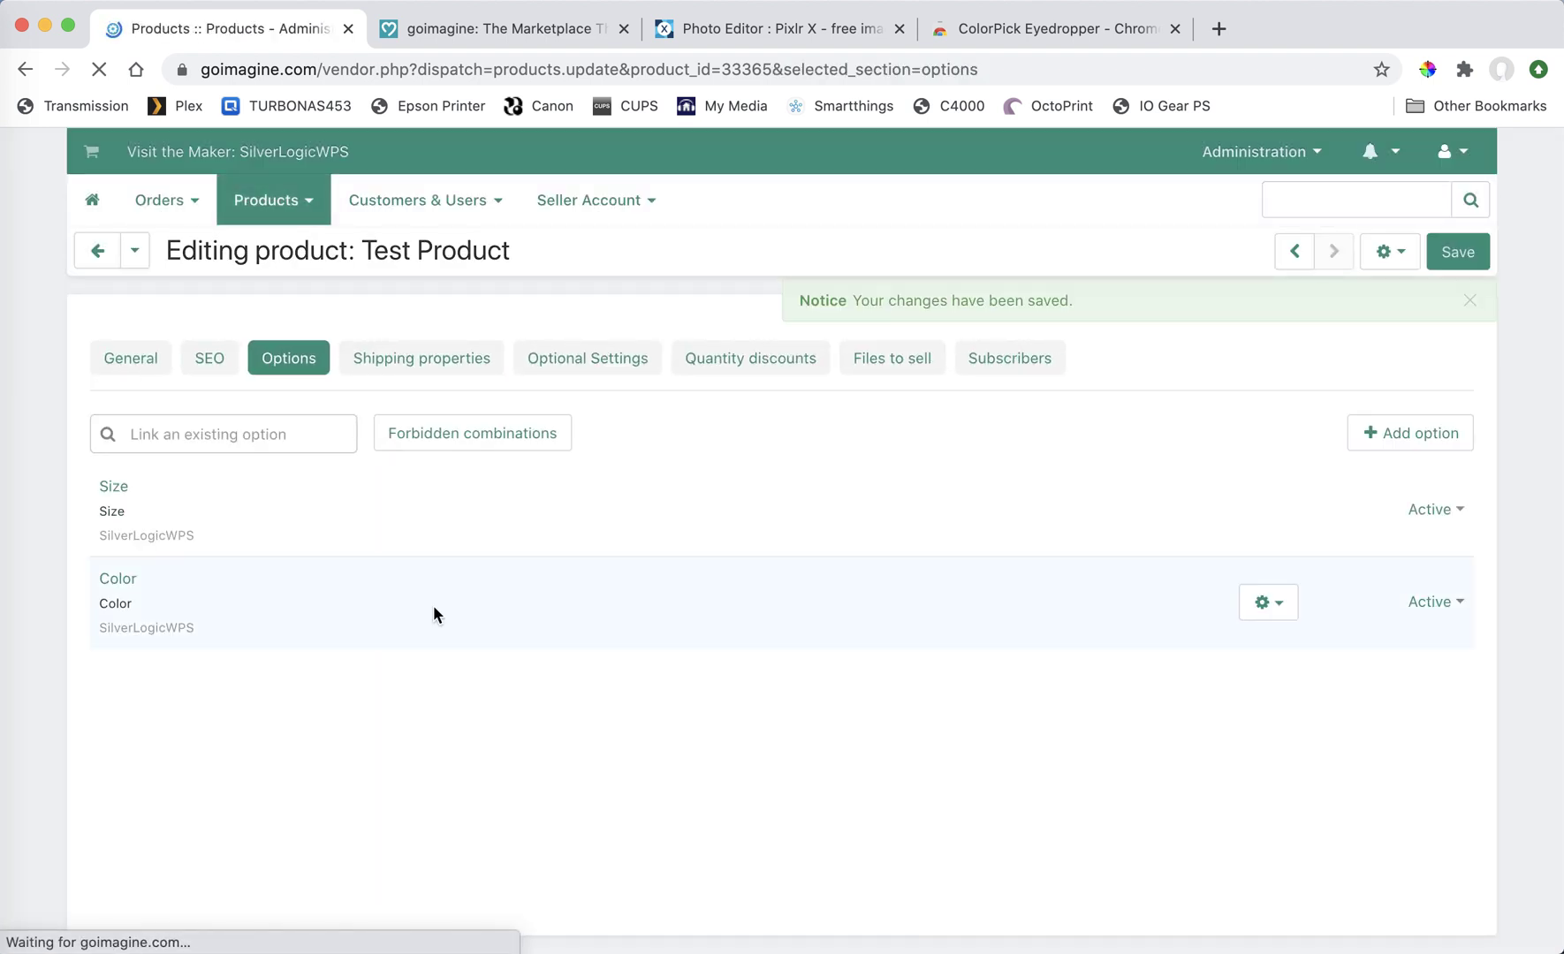
# Preview the Test Product page on the storefront and check how the Color option and its swatch are displayed
pyautogui.click(1390, 251)
pyautogui.click(1332, 297)
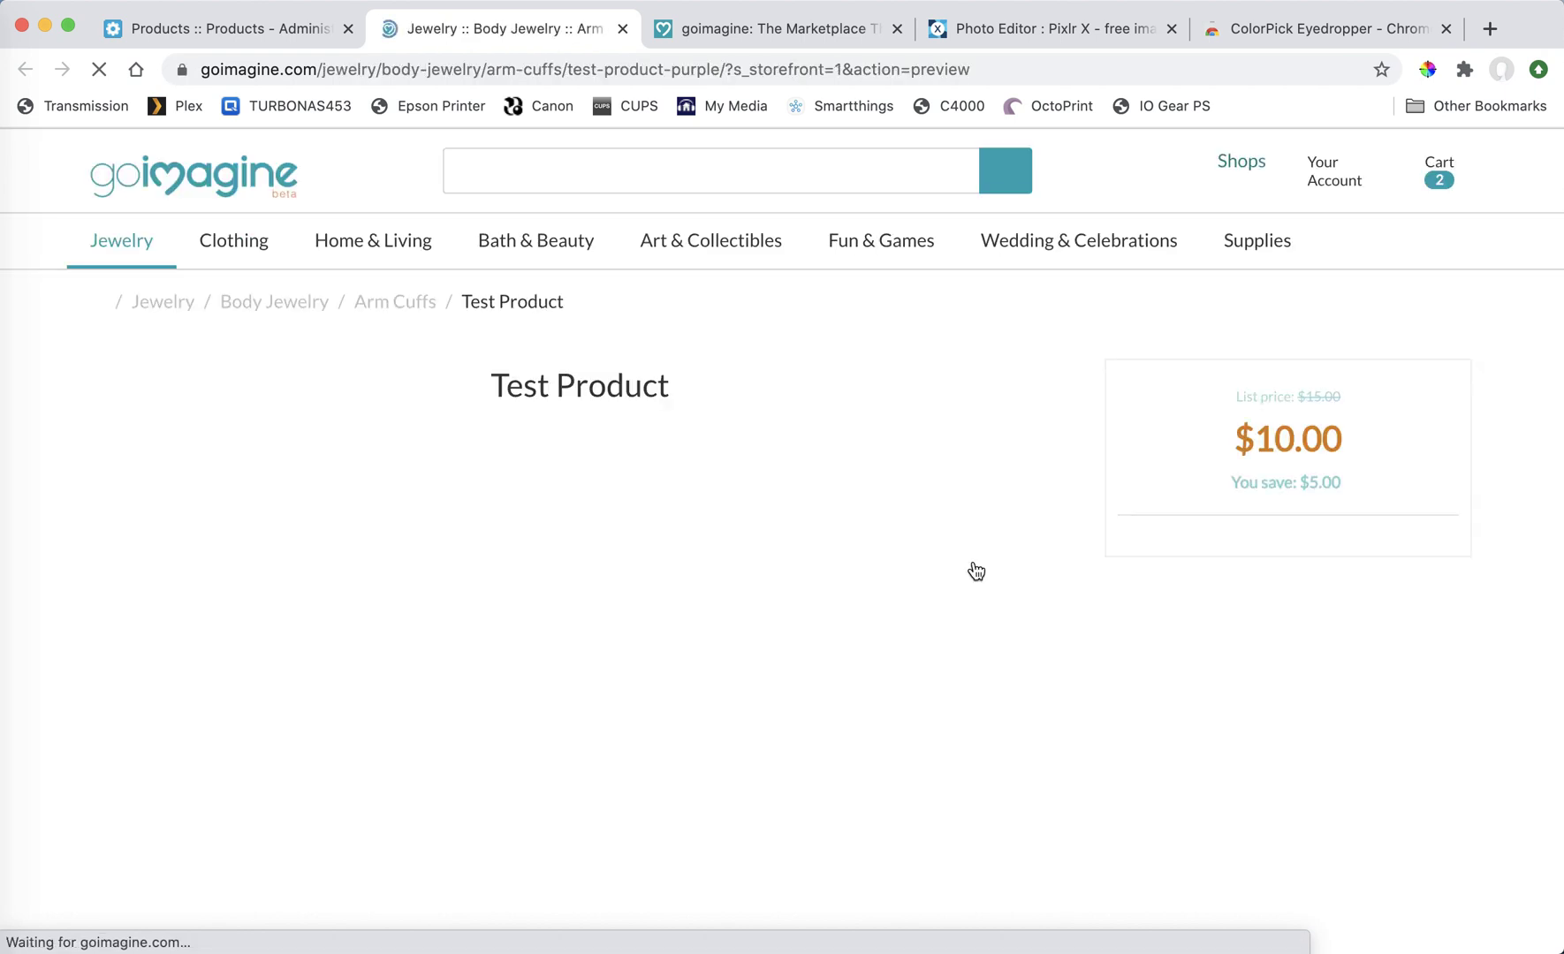
pyautogui.scroll(-3, 1108, 581)
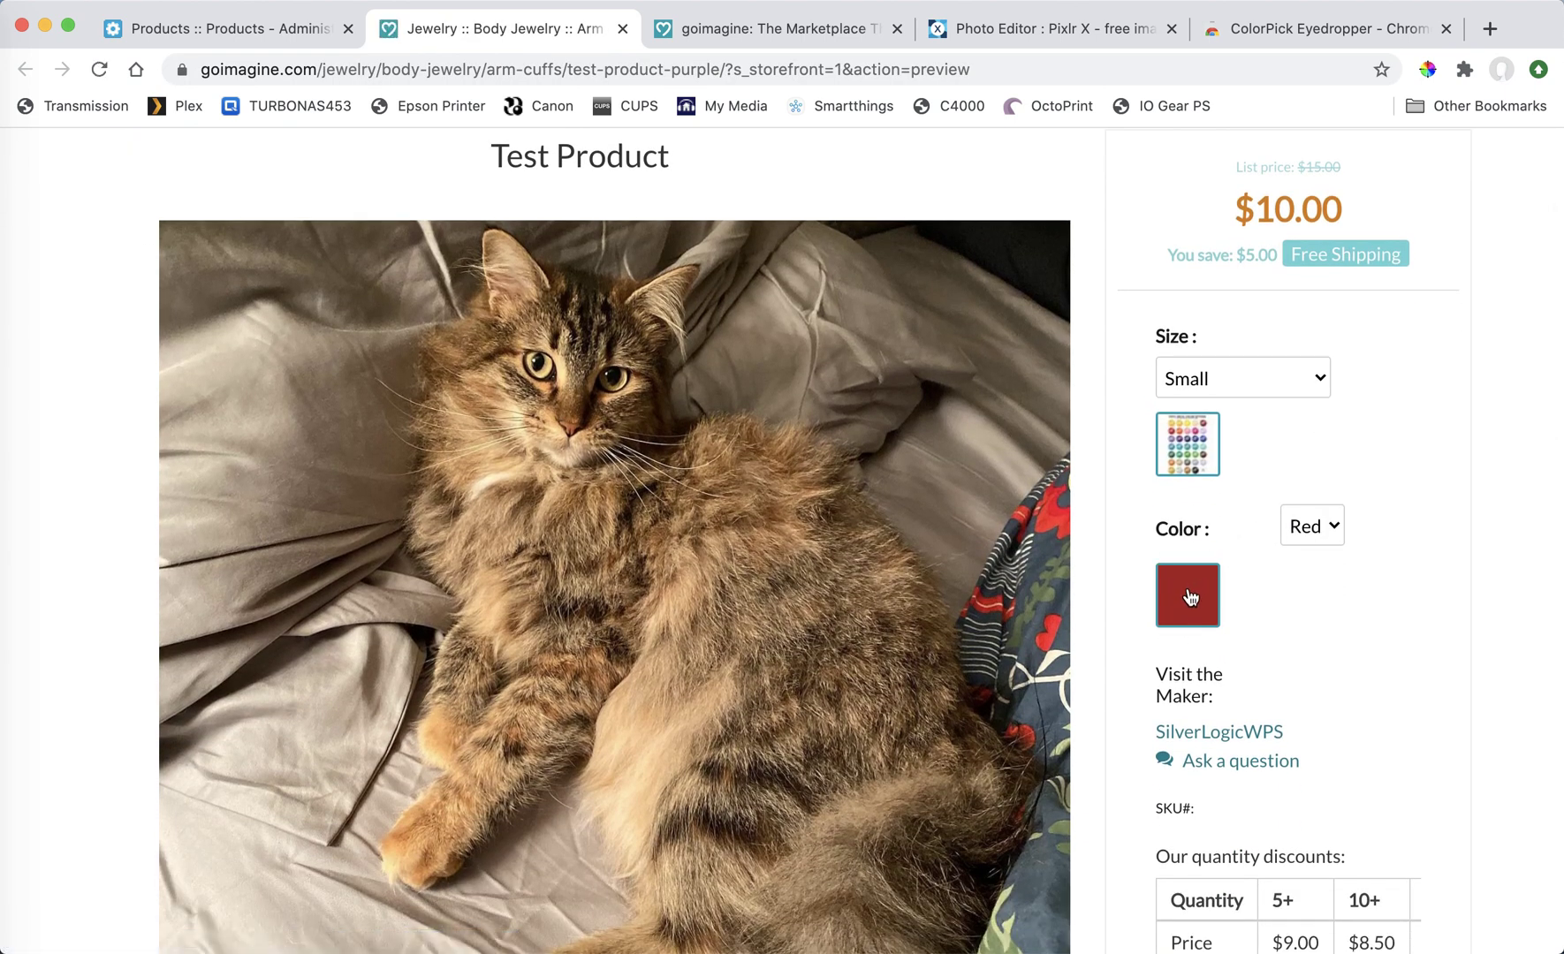
# Return to the product editor, open the Color option's variants for editing and add two extra blank variant rows
pyautogui.click(212, 29)
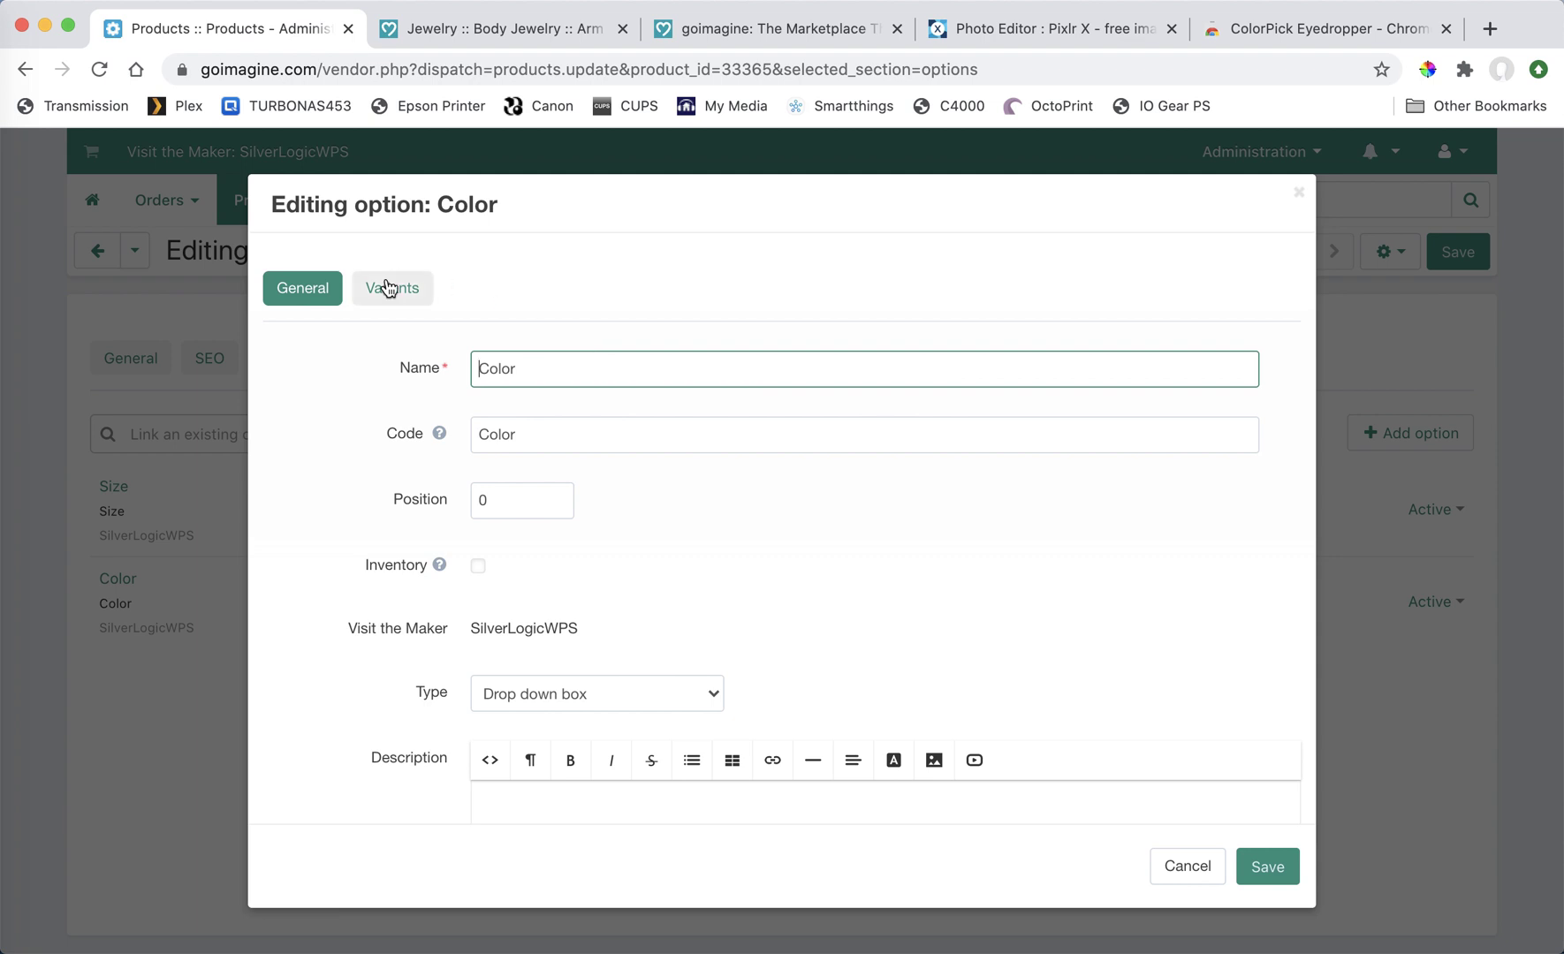
pyautogui.click(386, 287)
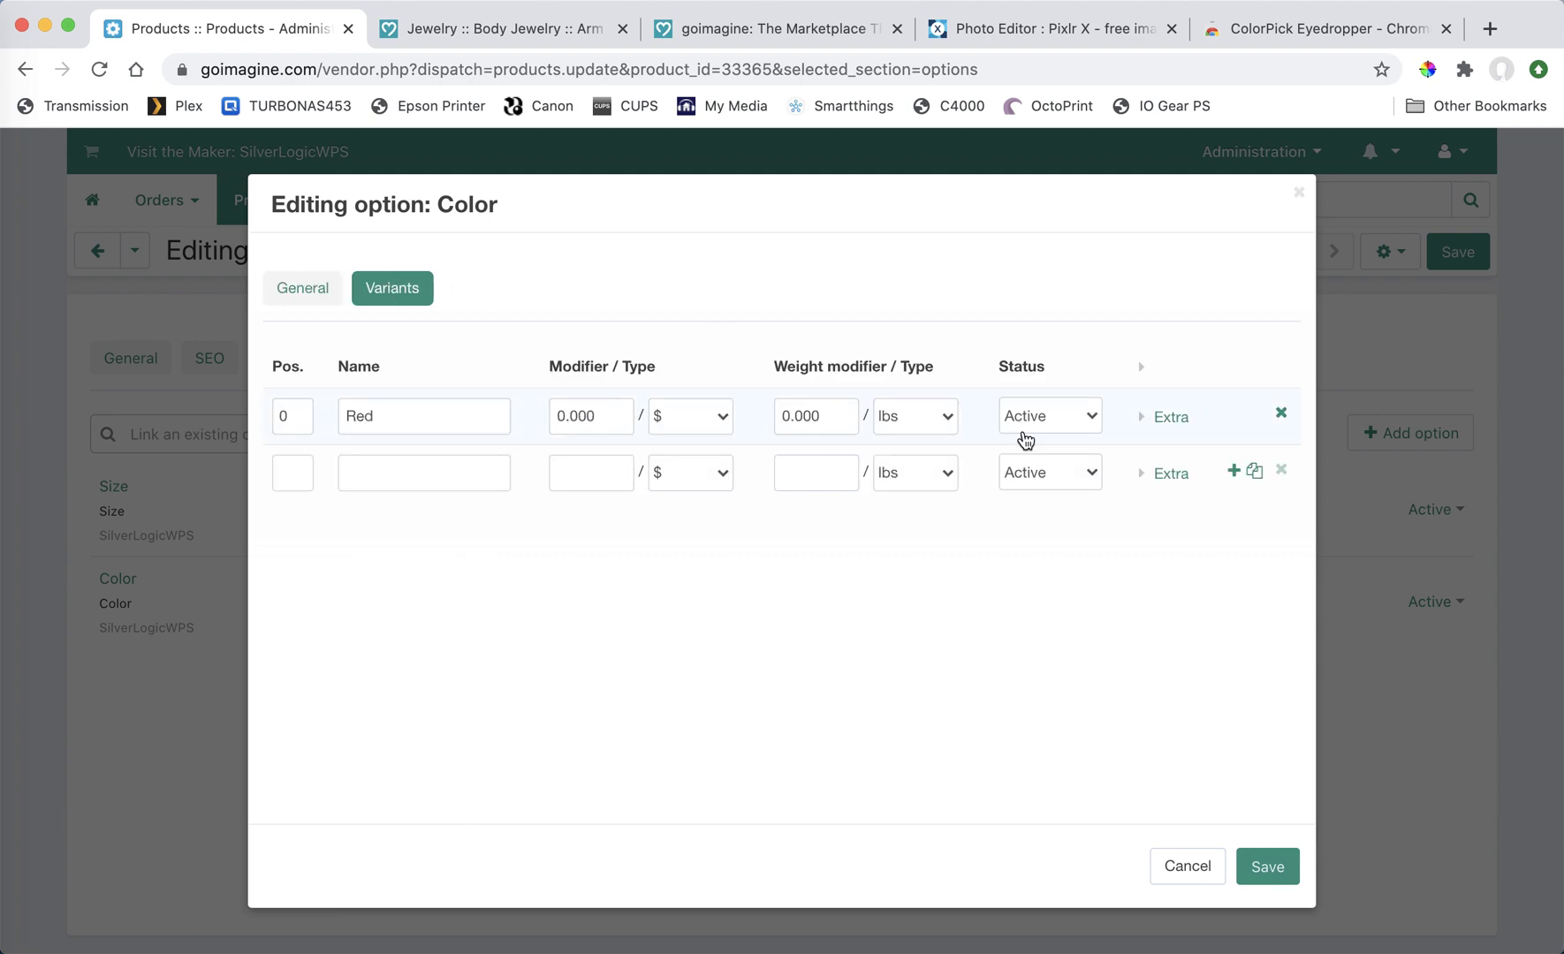
pyautogui.click(1235, 472)
pyautogui.click(1234, 471)
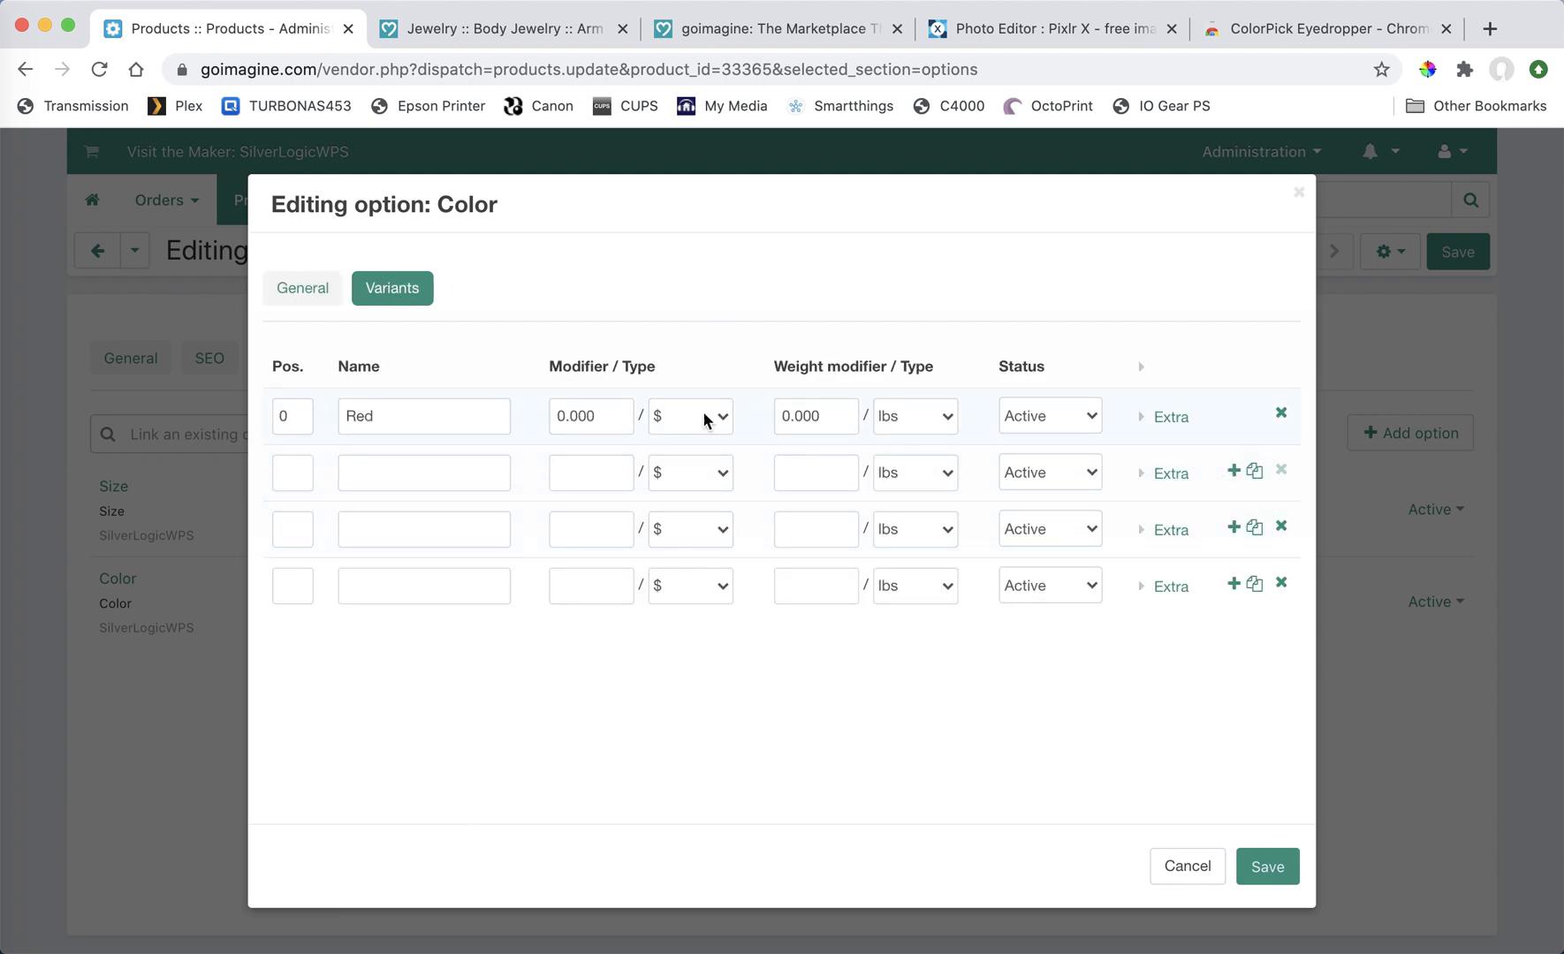
# Name the two variants following Red as Blue and Teal
pyautogui.click(482, 472)
pyautogui.write('Blu')
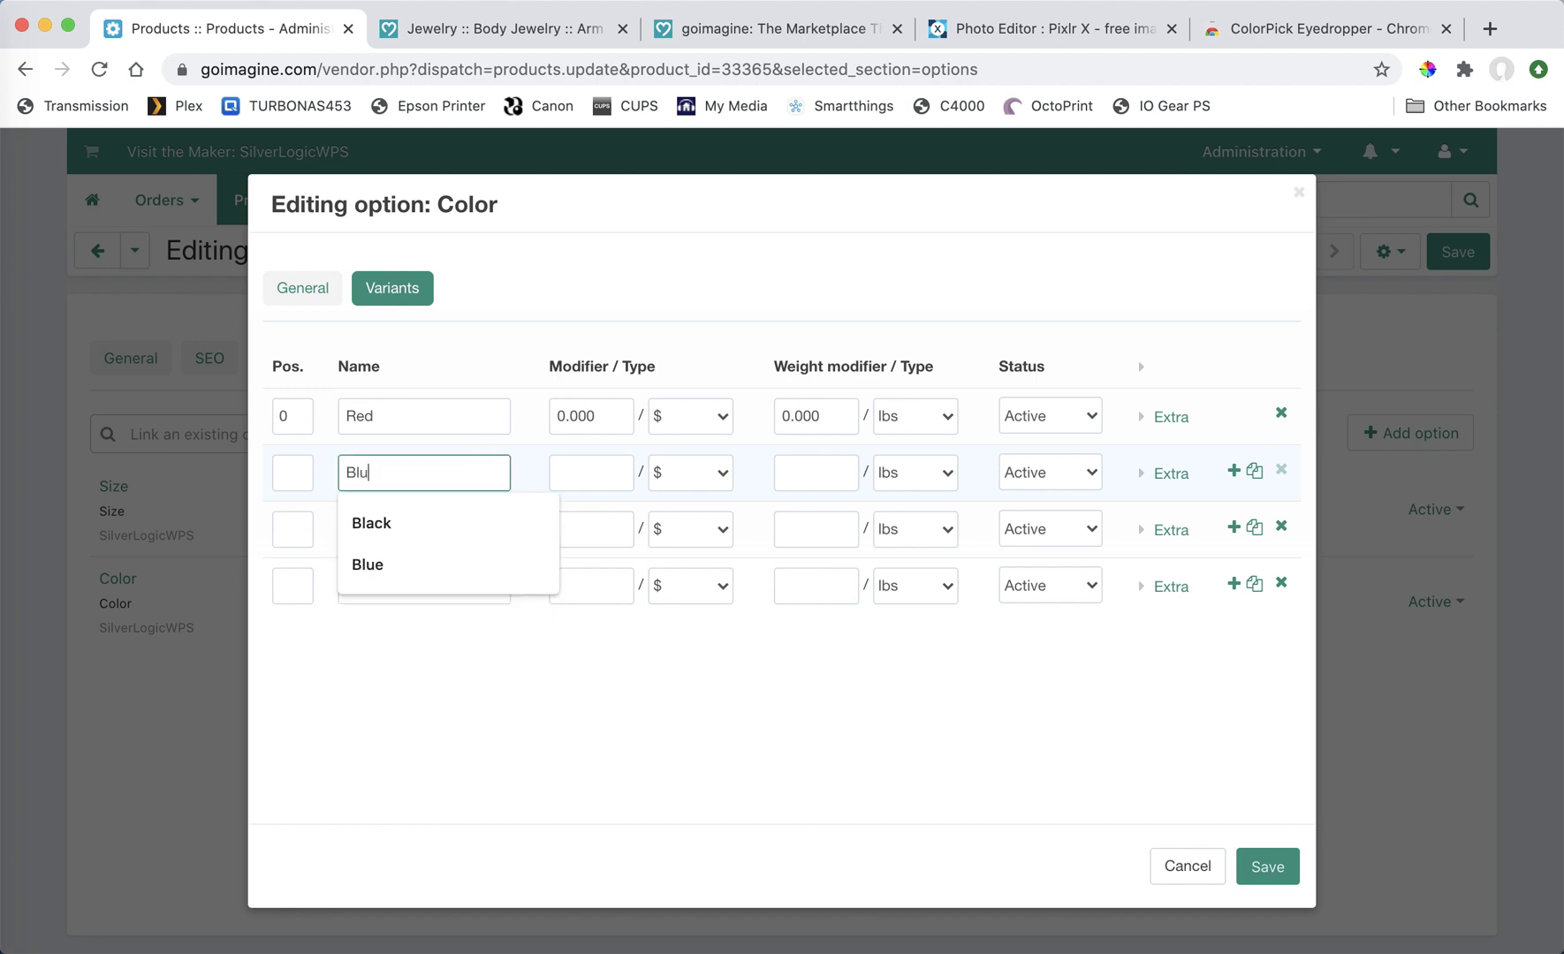
pyautogui.write('e')
pyautogui.click(481, 529)
pyautogui.write('Teal')
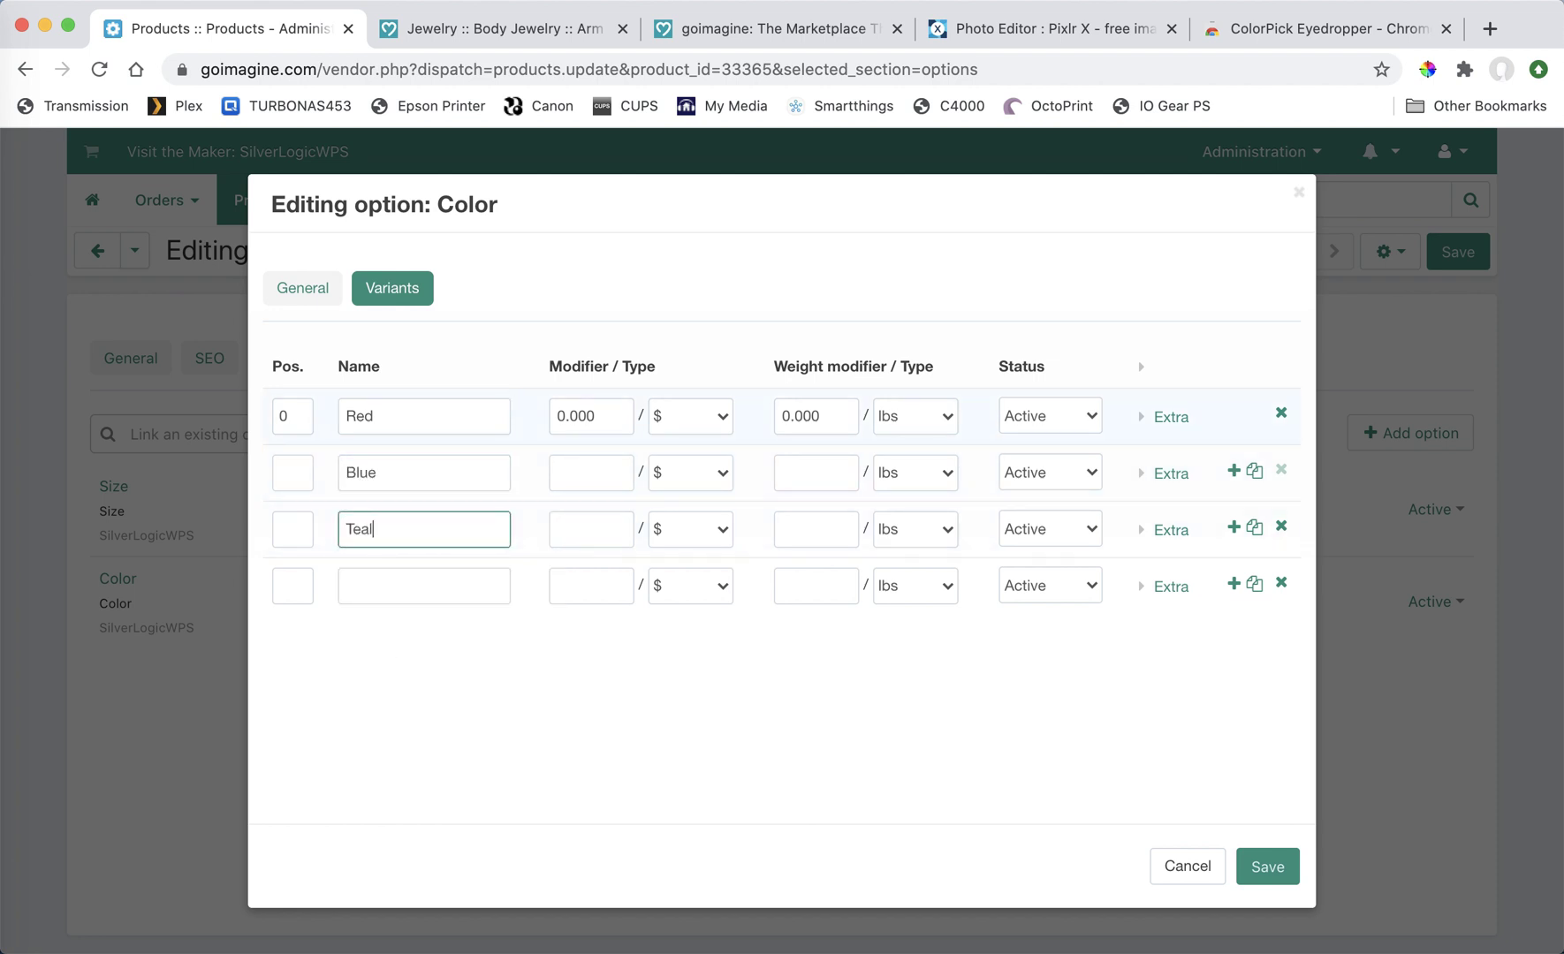
# Set the position of the Blue variant to 10 and the Teal variant to 20
pyautogui.click(292, 472)
pyautogui.write('1')
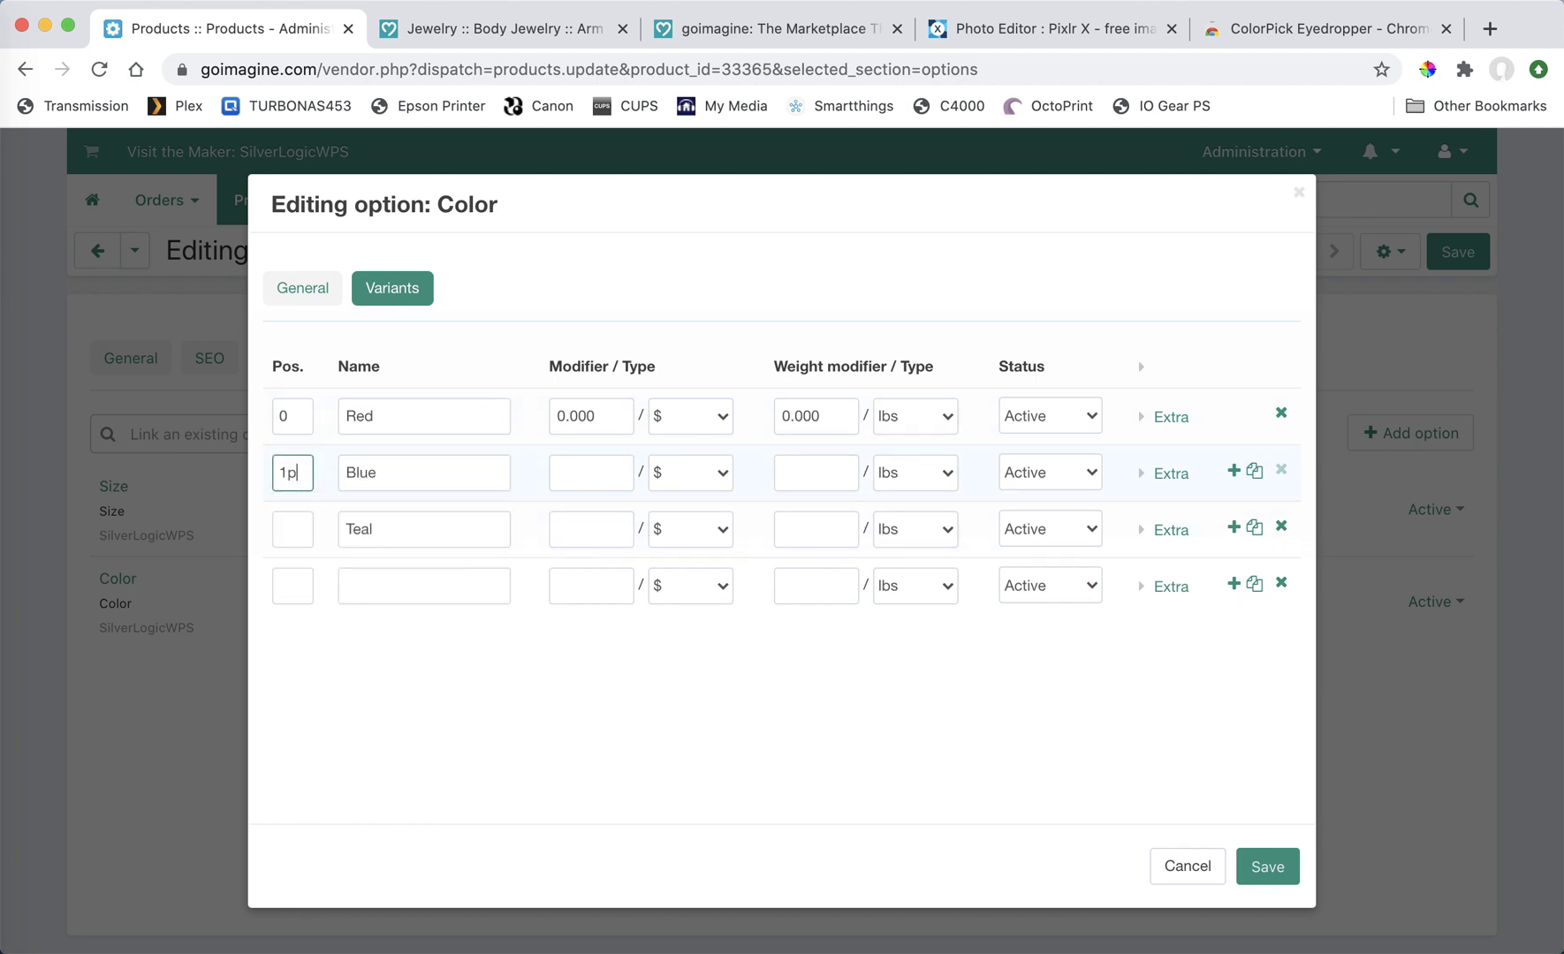
pyautogui.write('0')
pyautogui.click(287, 527)
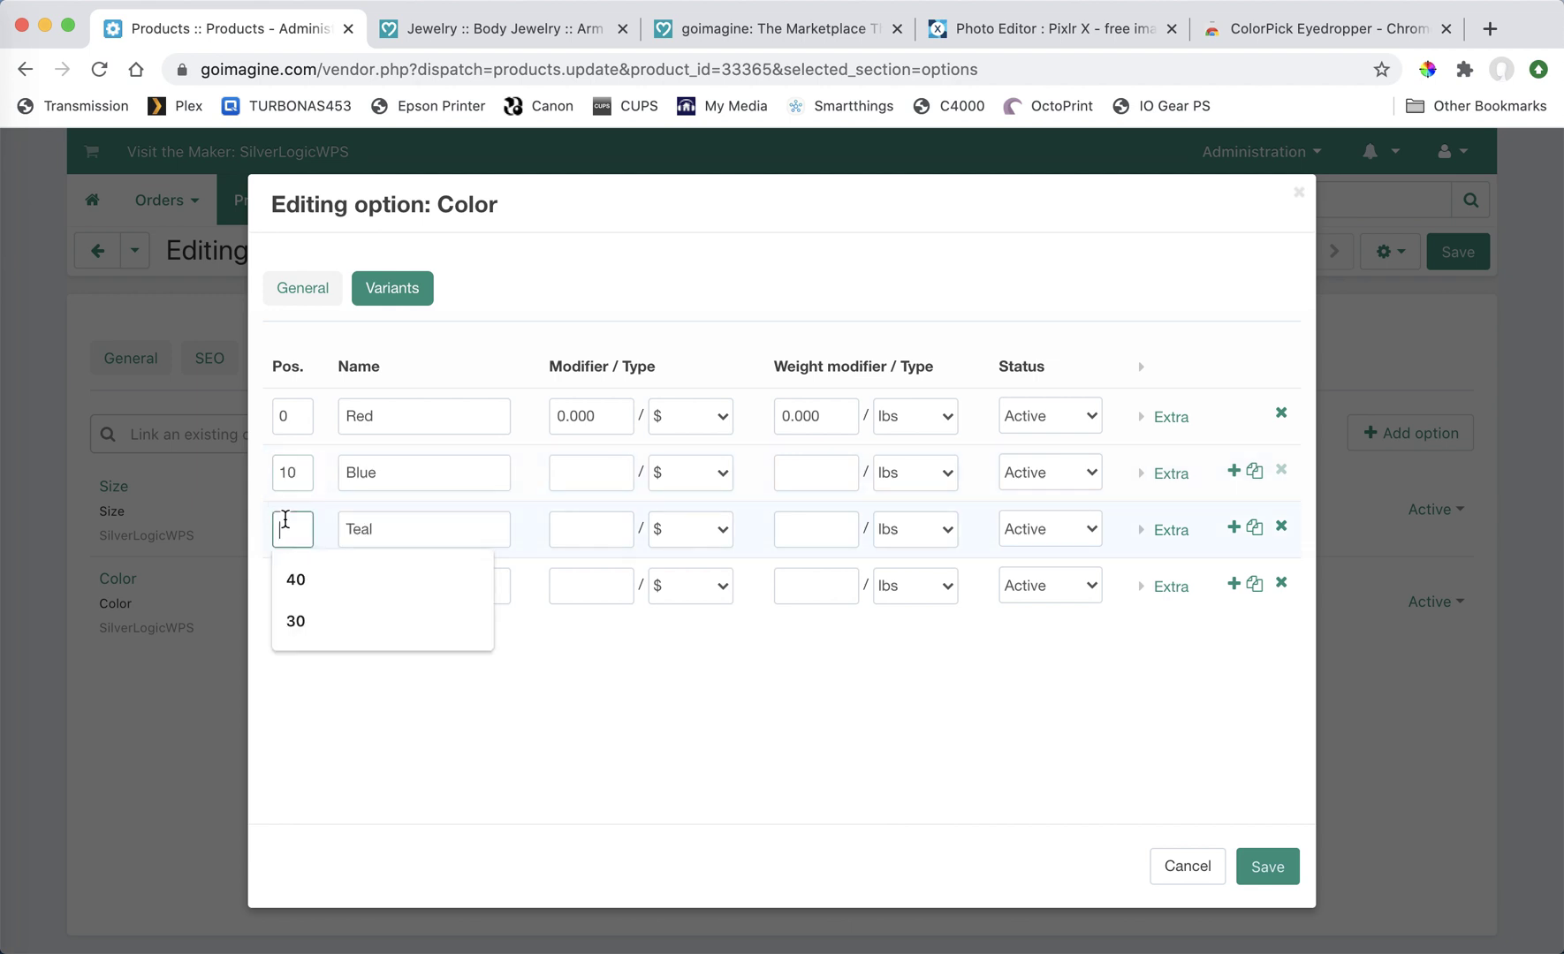
pyautogui.write('20')
pyautogui.click(649, 738)
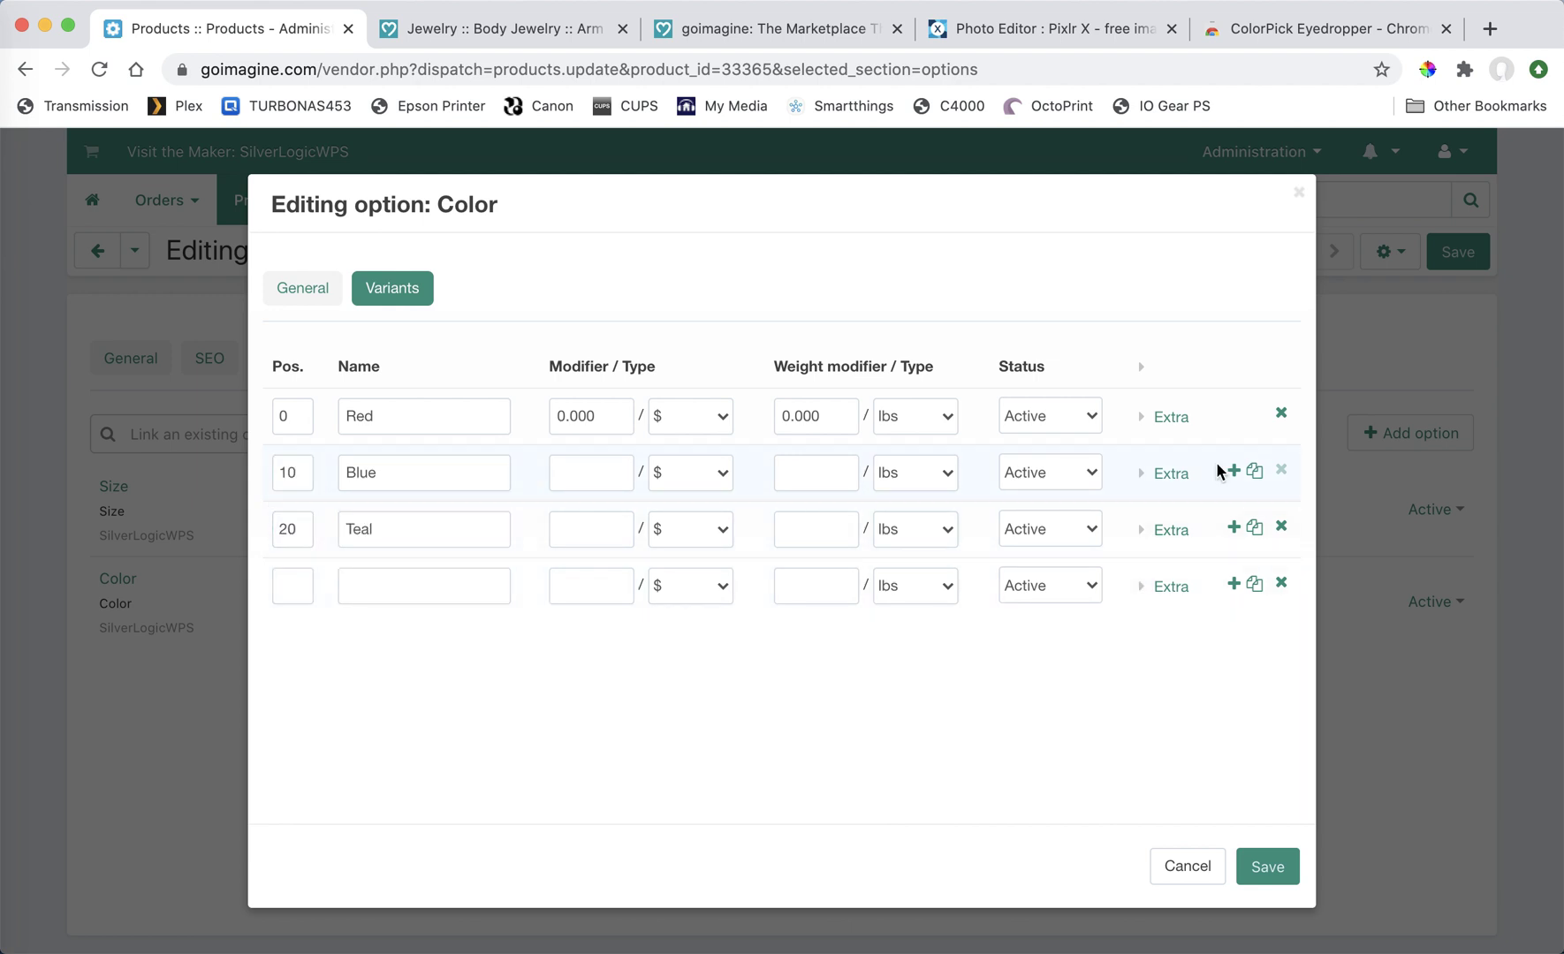
# Attach blue.jpg from the Color Swatches folder as the Blue variant's icon
pyautogui.click(1172, 475)
pyautogui.click(751, 579)
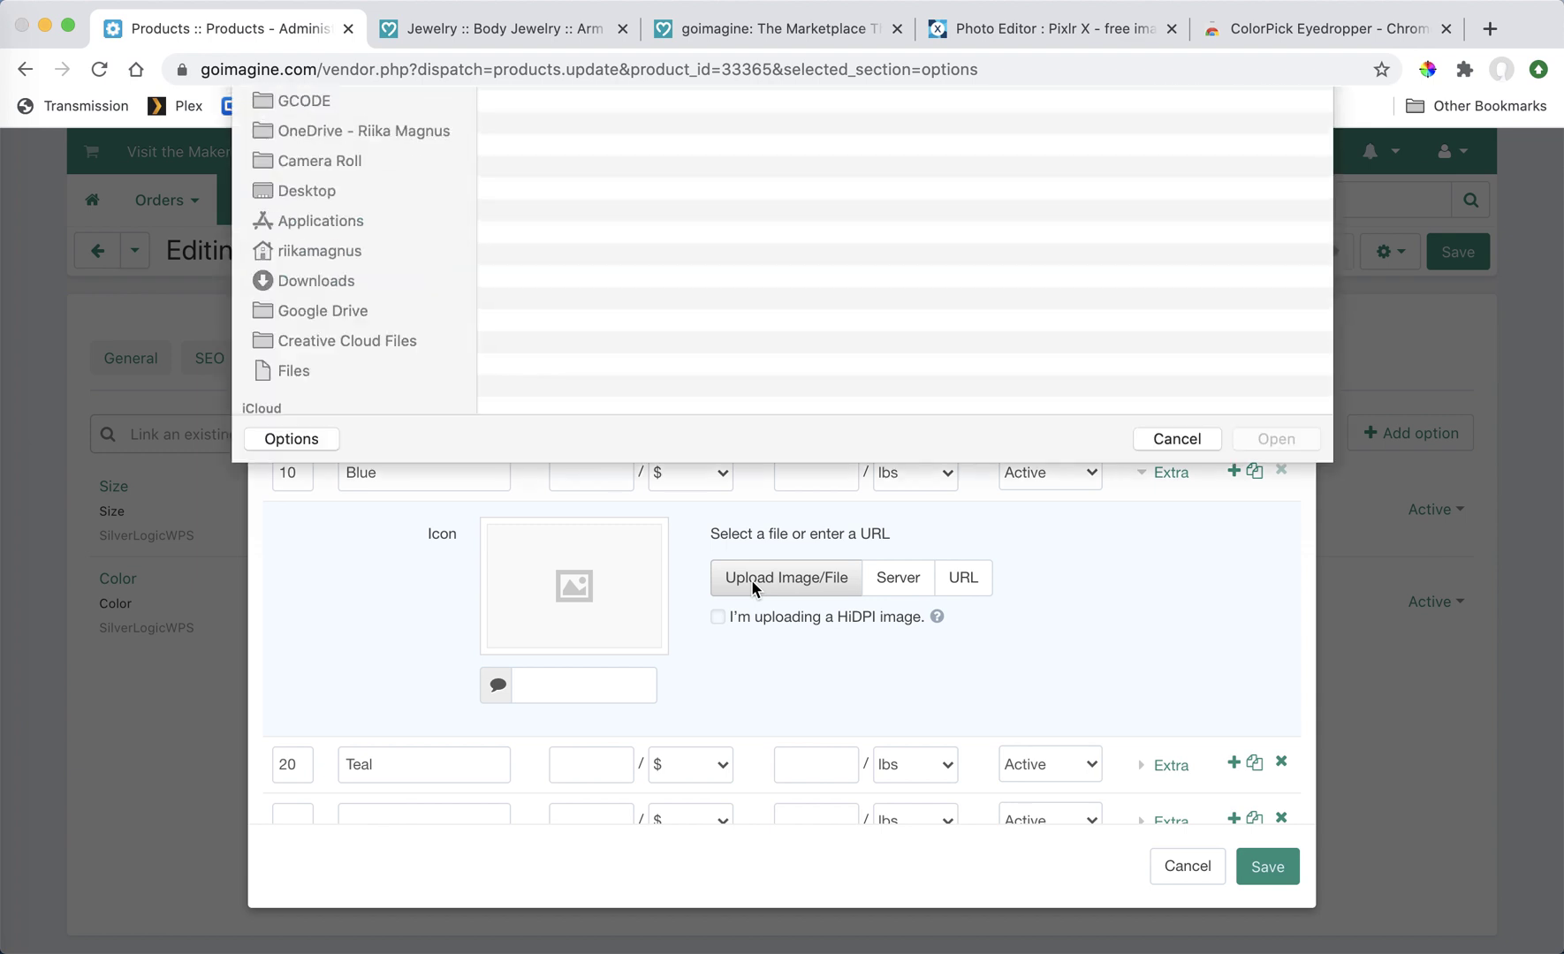
pyautogui.doubleClick(545, 197)
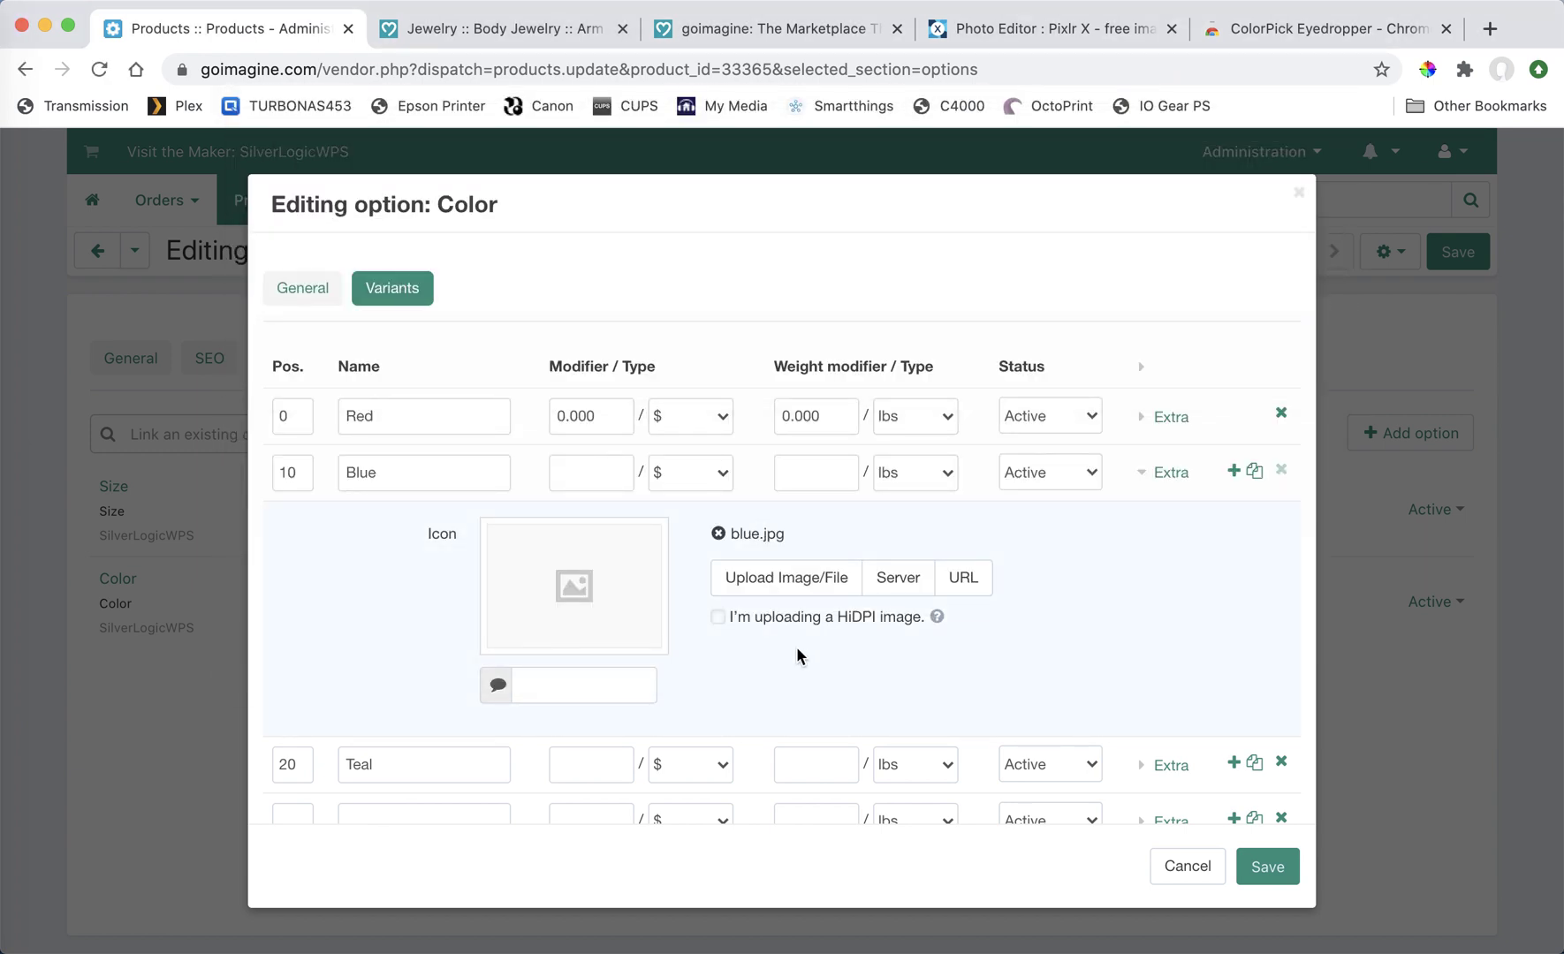
# Attach teal.jpg as the Teal variant's icon and save the Color option
pyautogui.scroll(-3, 803, 734)
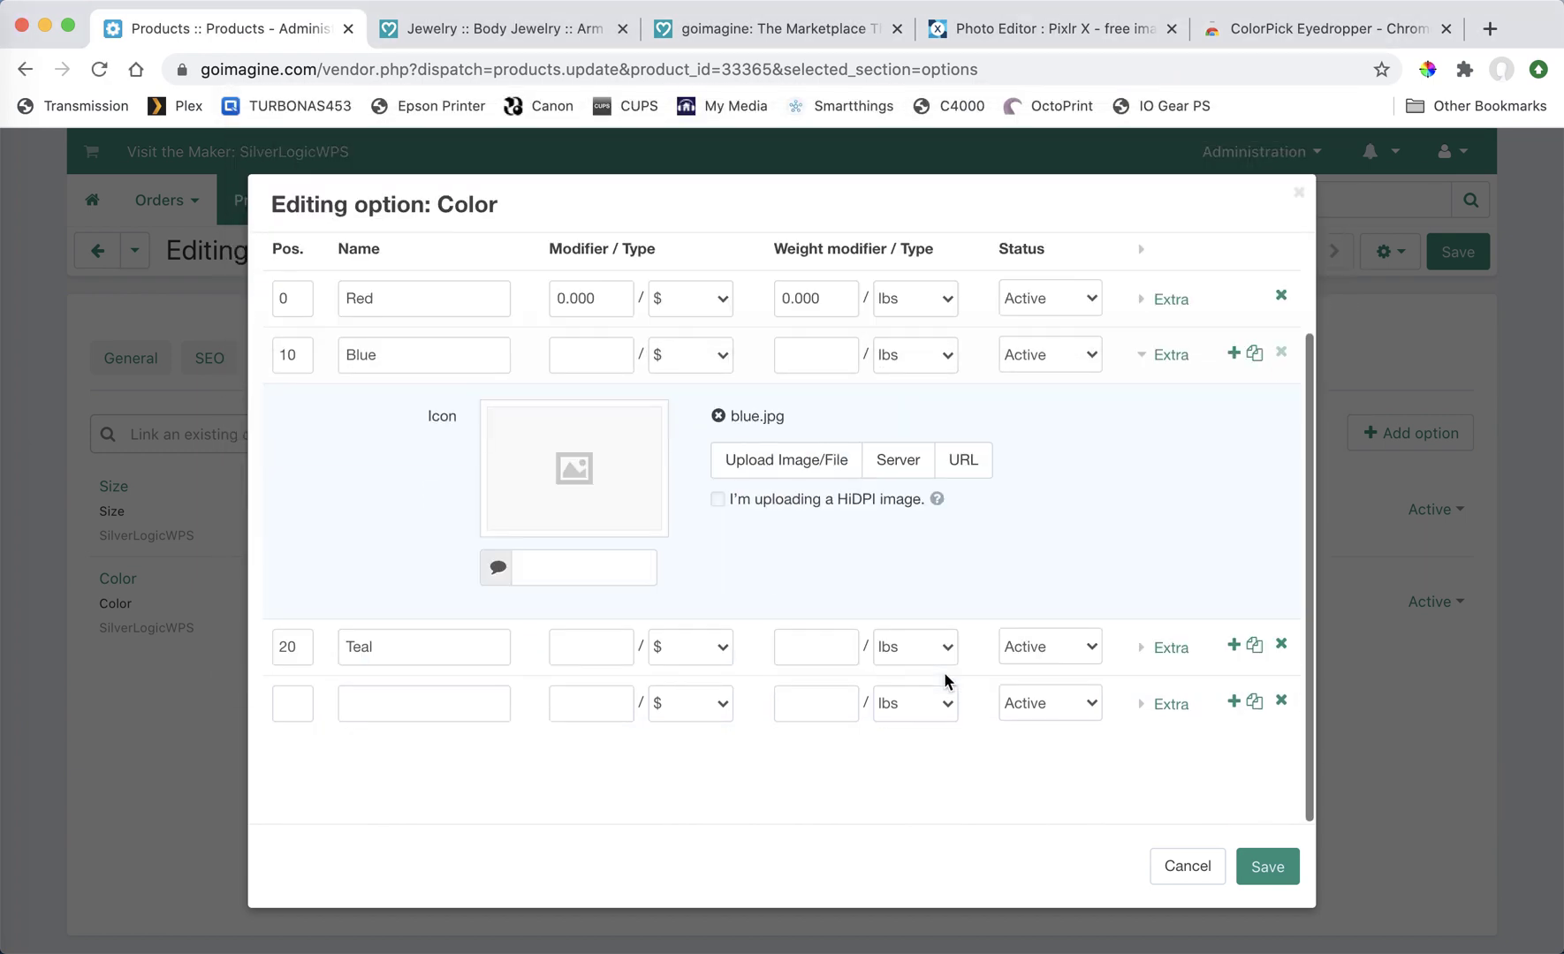
pyautogui.click(1175, 648)
pyautogui.scroll(-6, 845, 683)
pyautogui.click(789, 517)
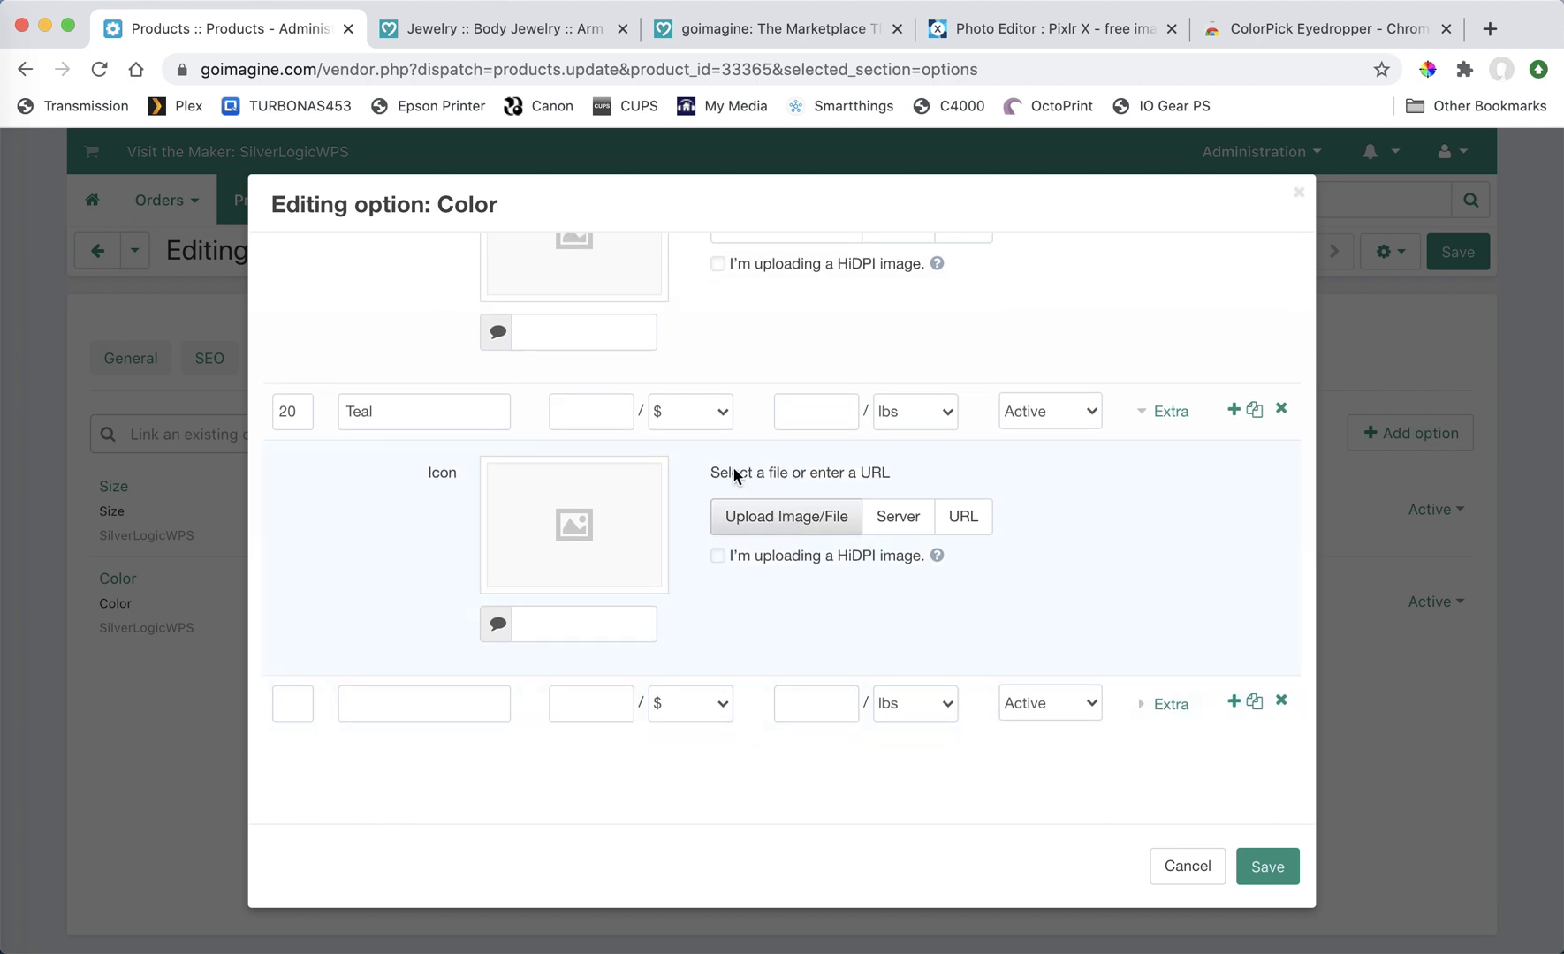
pyautogui.doubleClick(548, 219)
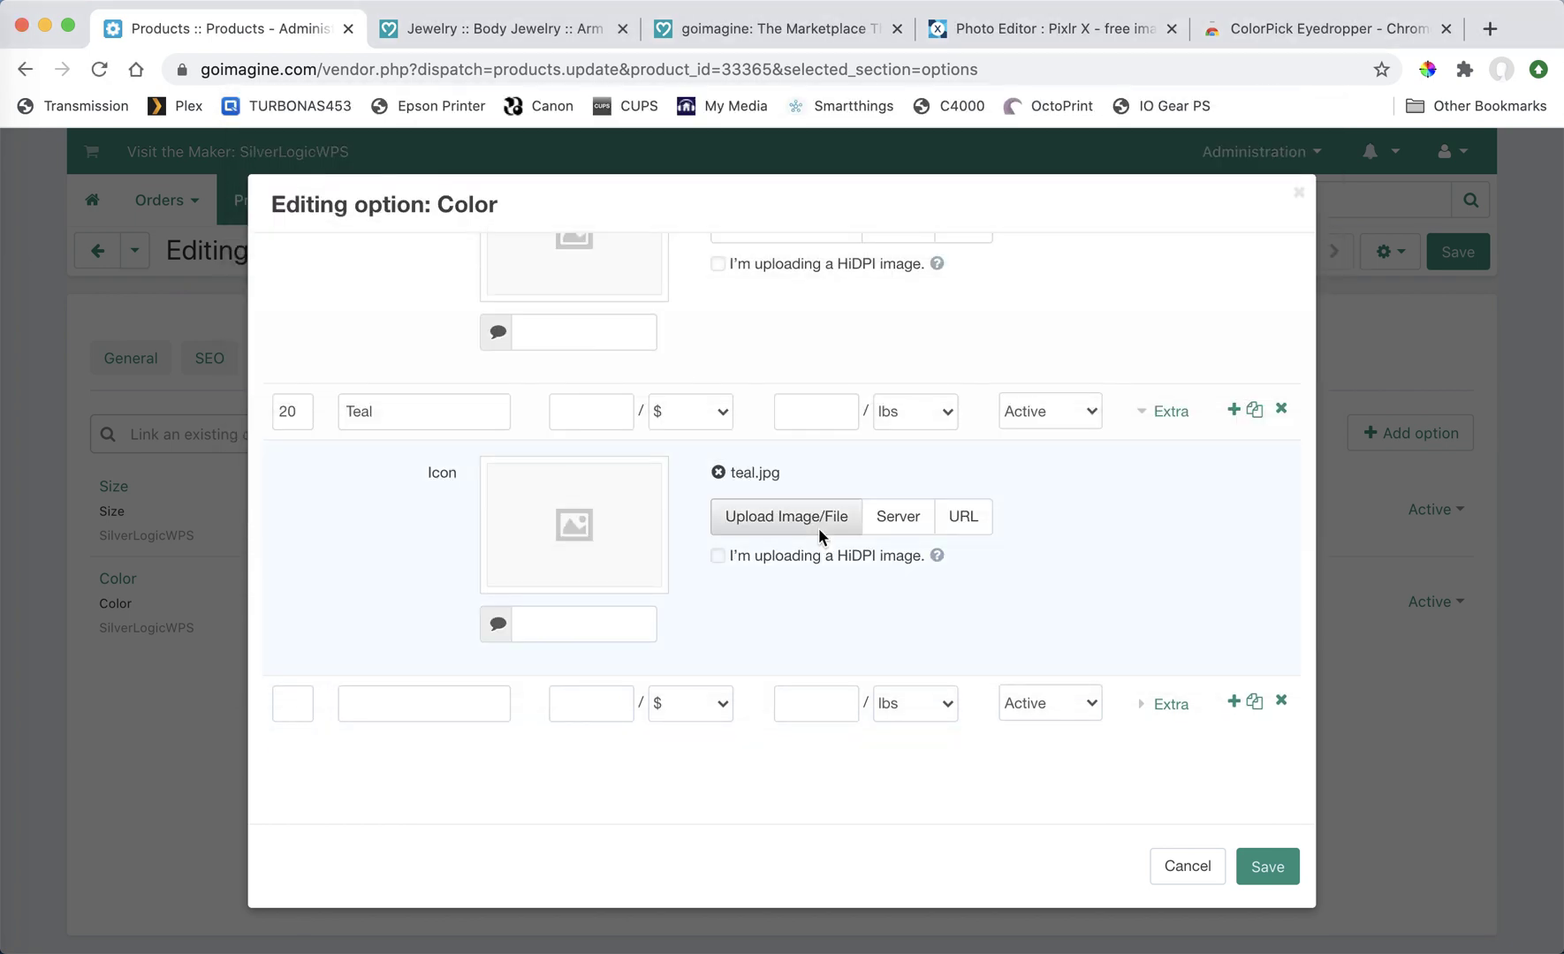
pyautogui.click(1278, 873)
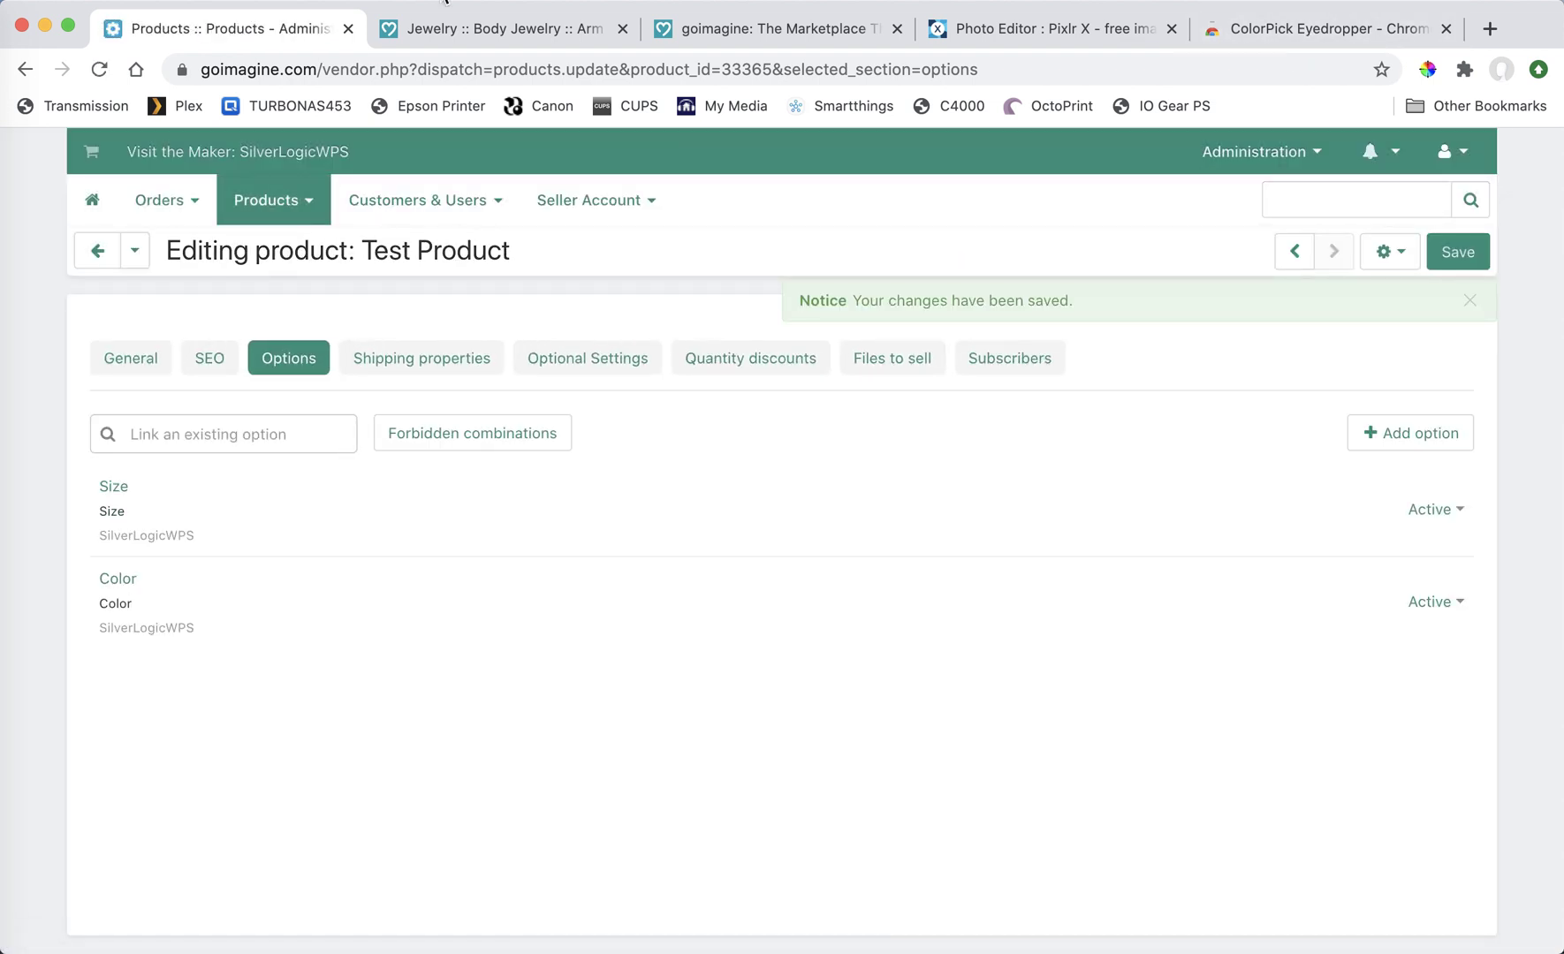
# Reload the Test Product storefront preview and try the Blue and Teal variants using both the swatches and the Color list
pyautogui.click(773, 26)
pyautogui.click(508, 24)
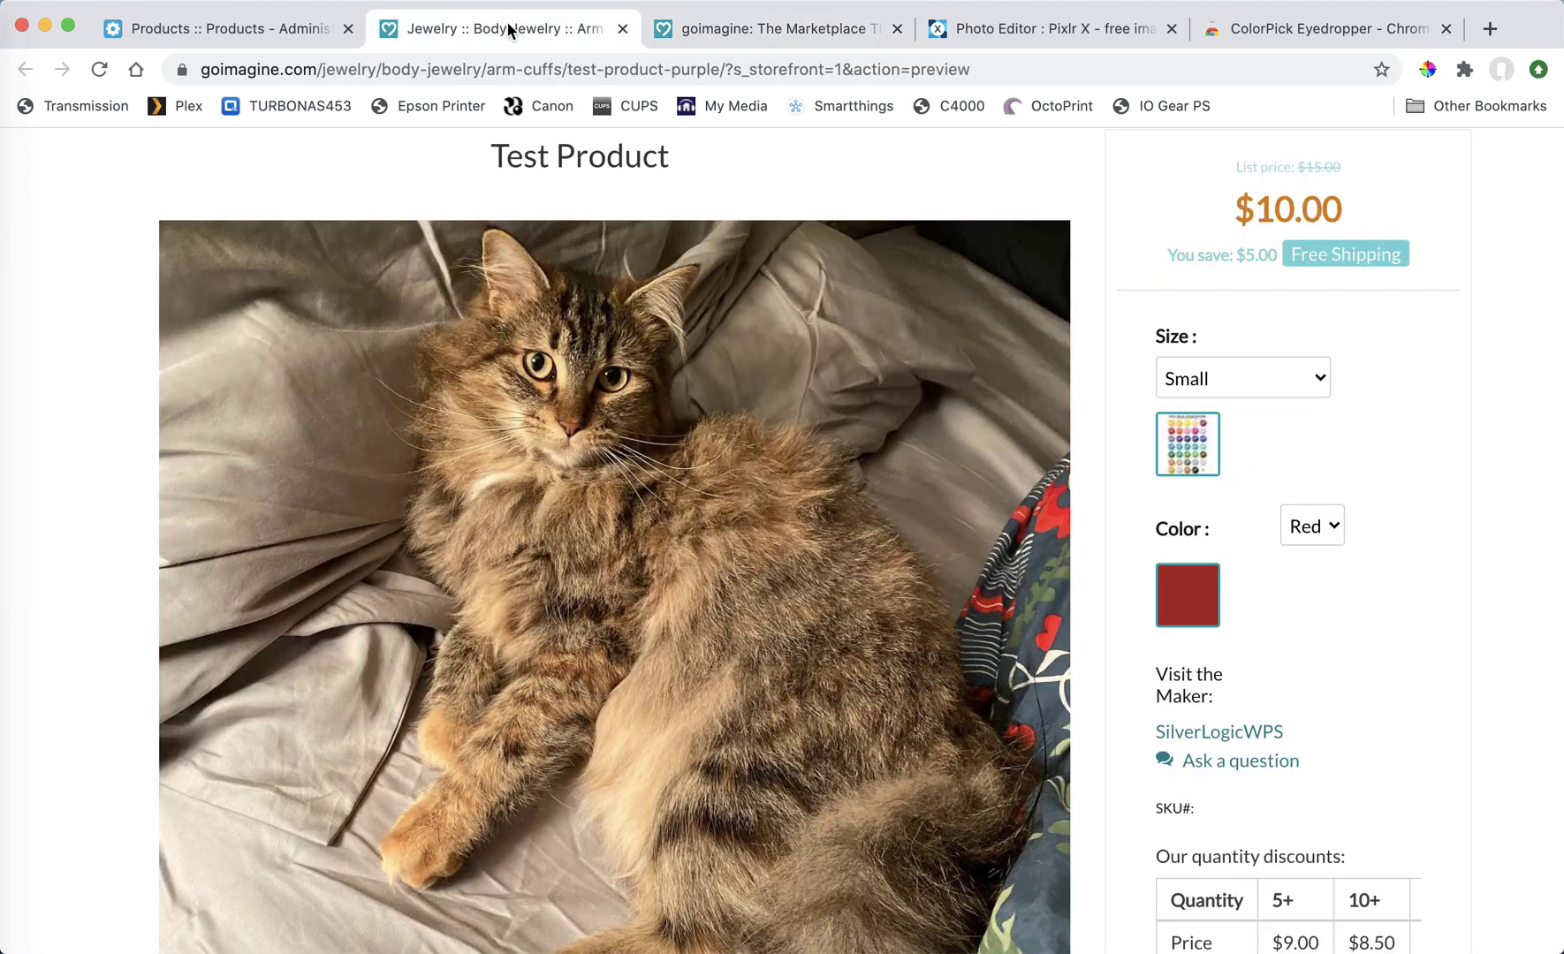
pyautogui.click(100, 66)
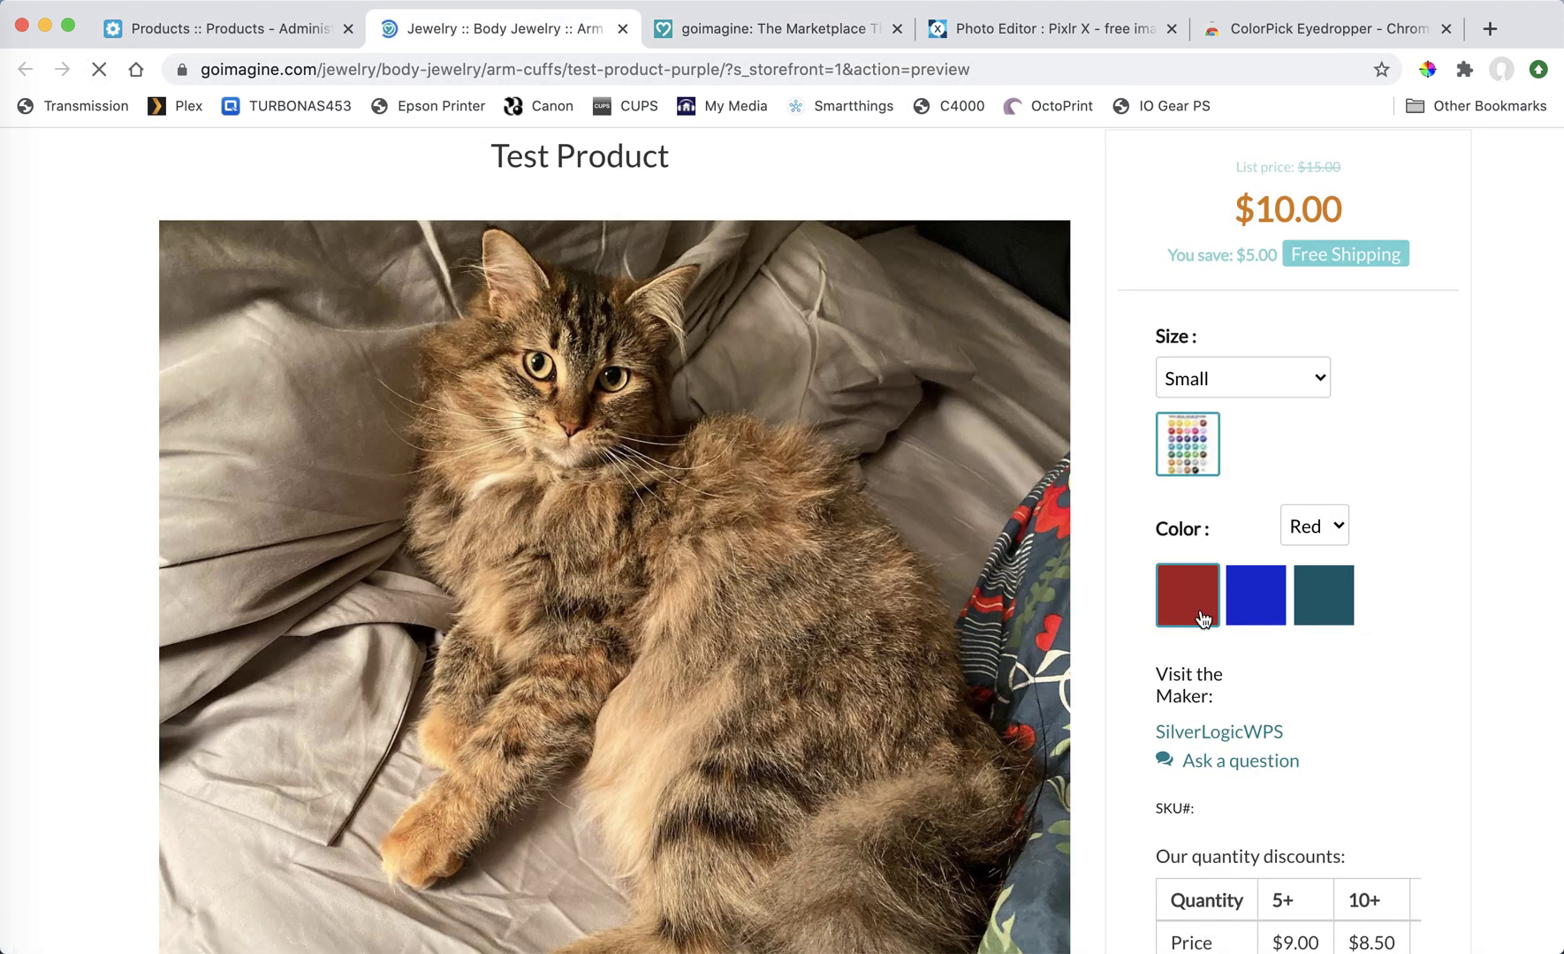
pyautogui.click(1266, 616)
pyautogui.click(1329, 603)
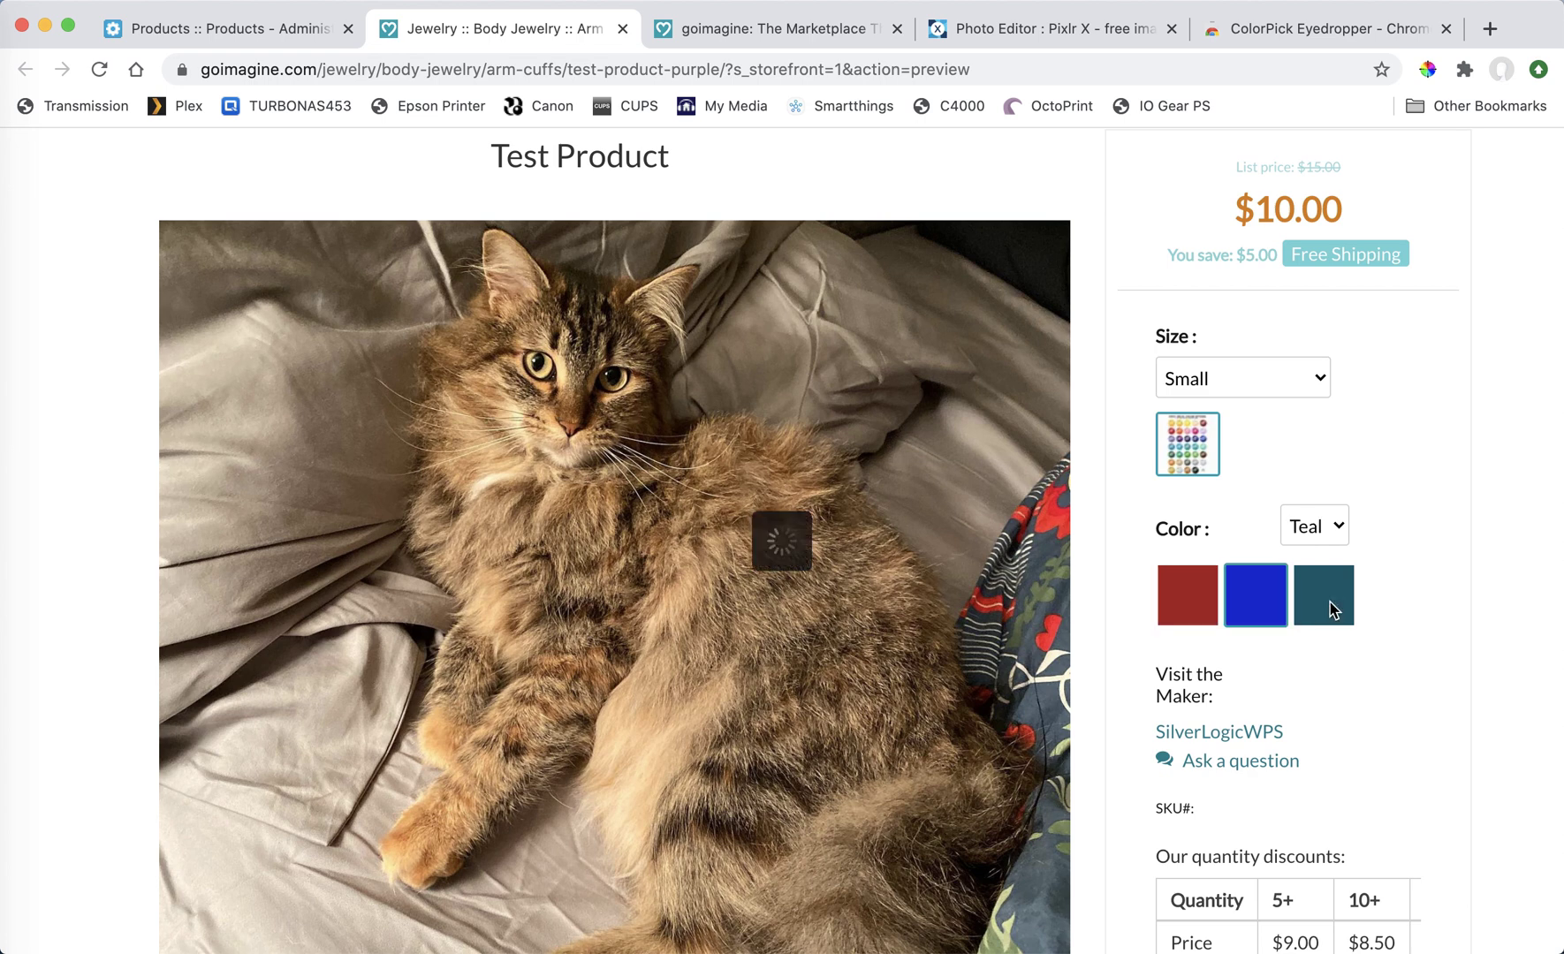
pyautogui.click(1337, 530)
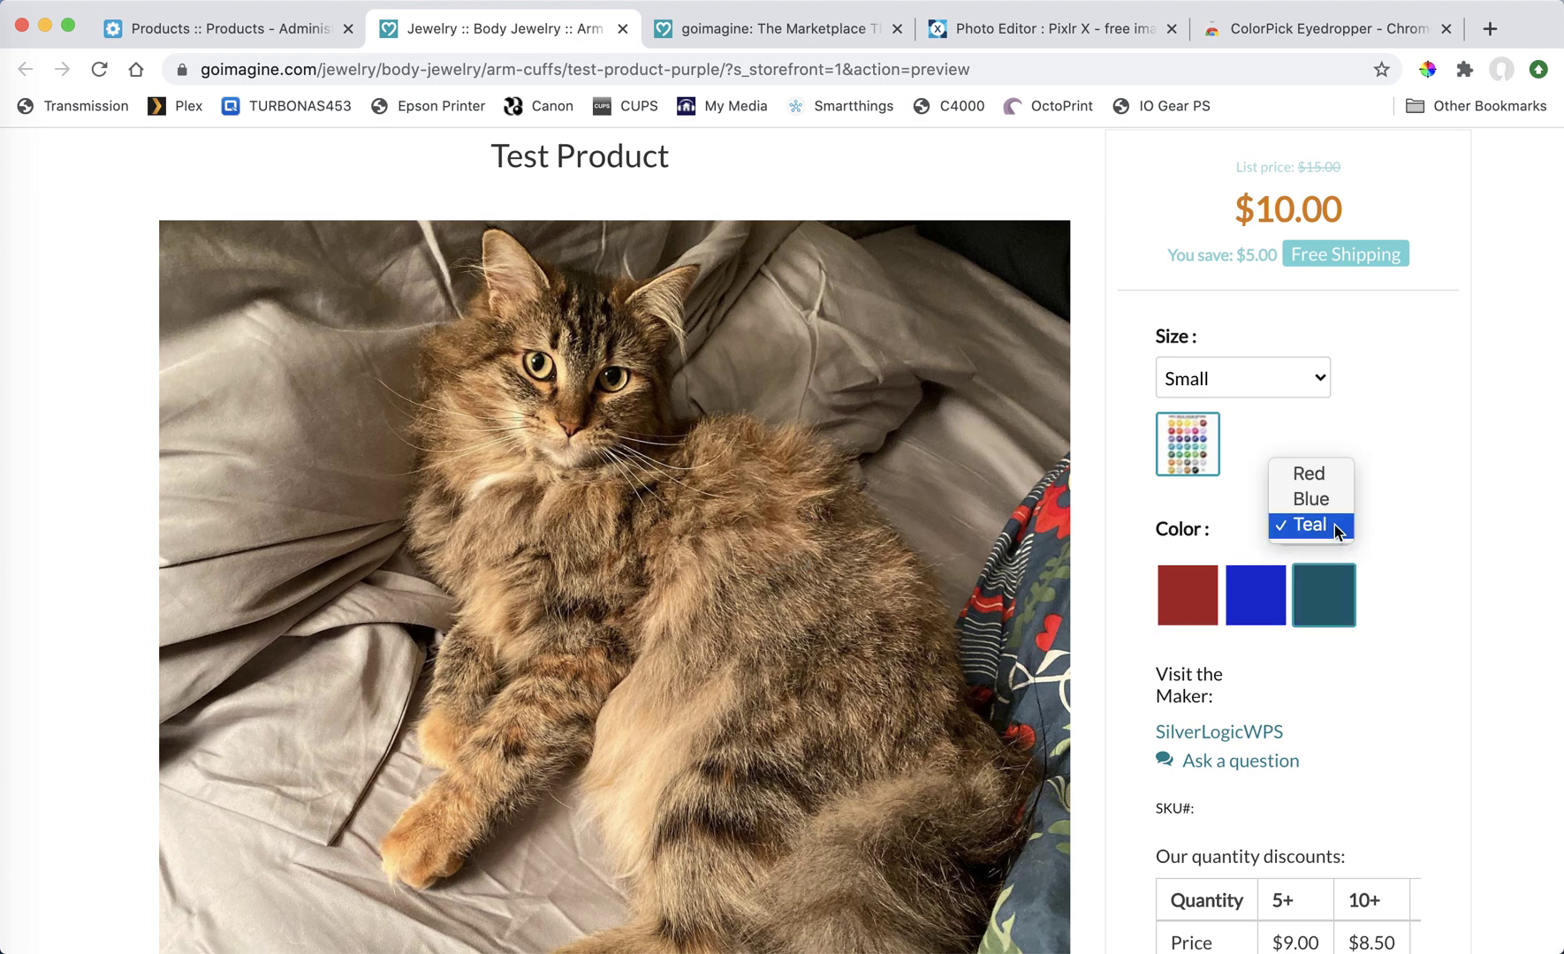
pyautogui.click(1309, 496)
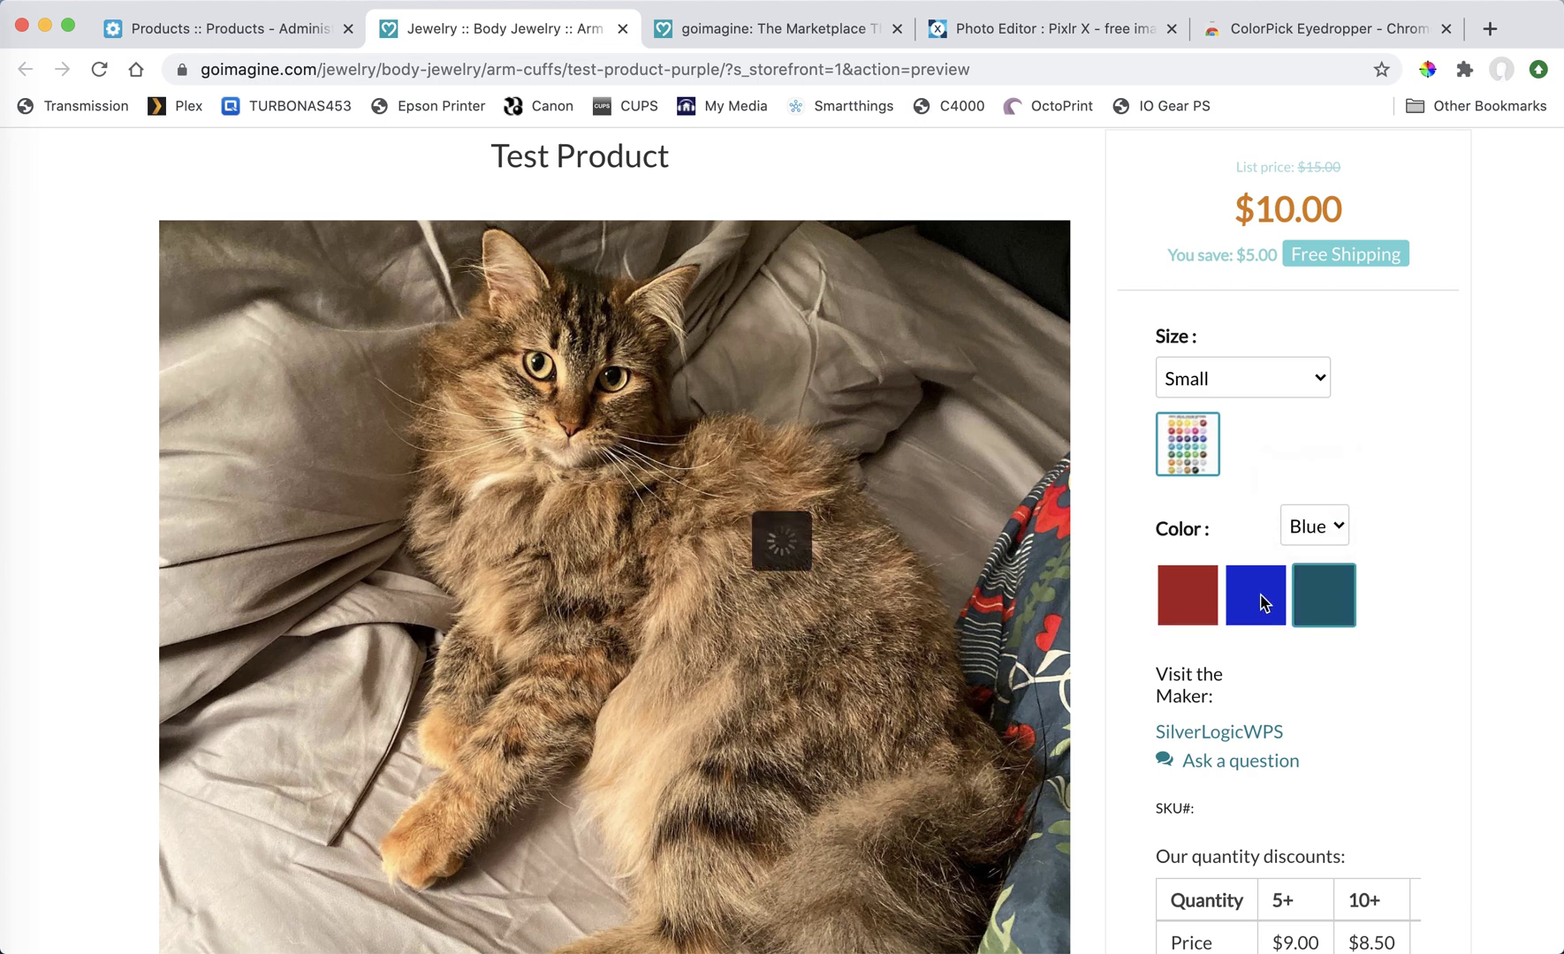
pyautogui.click(1347, 596)
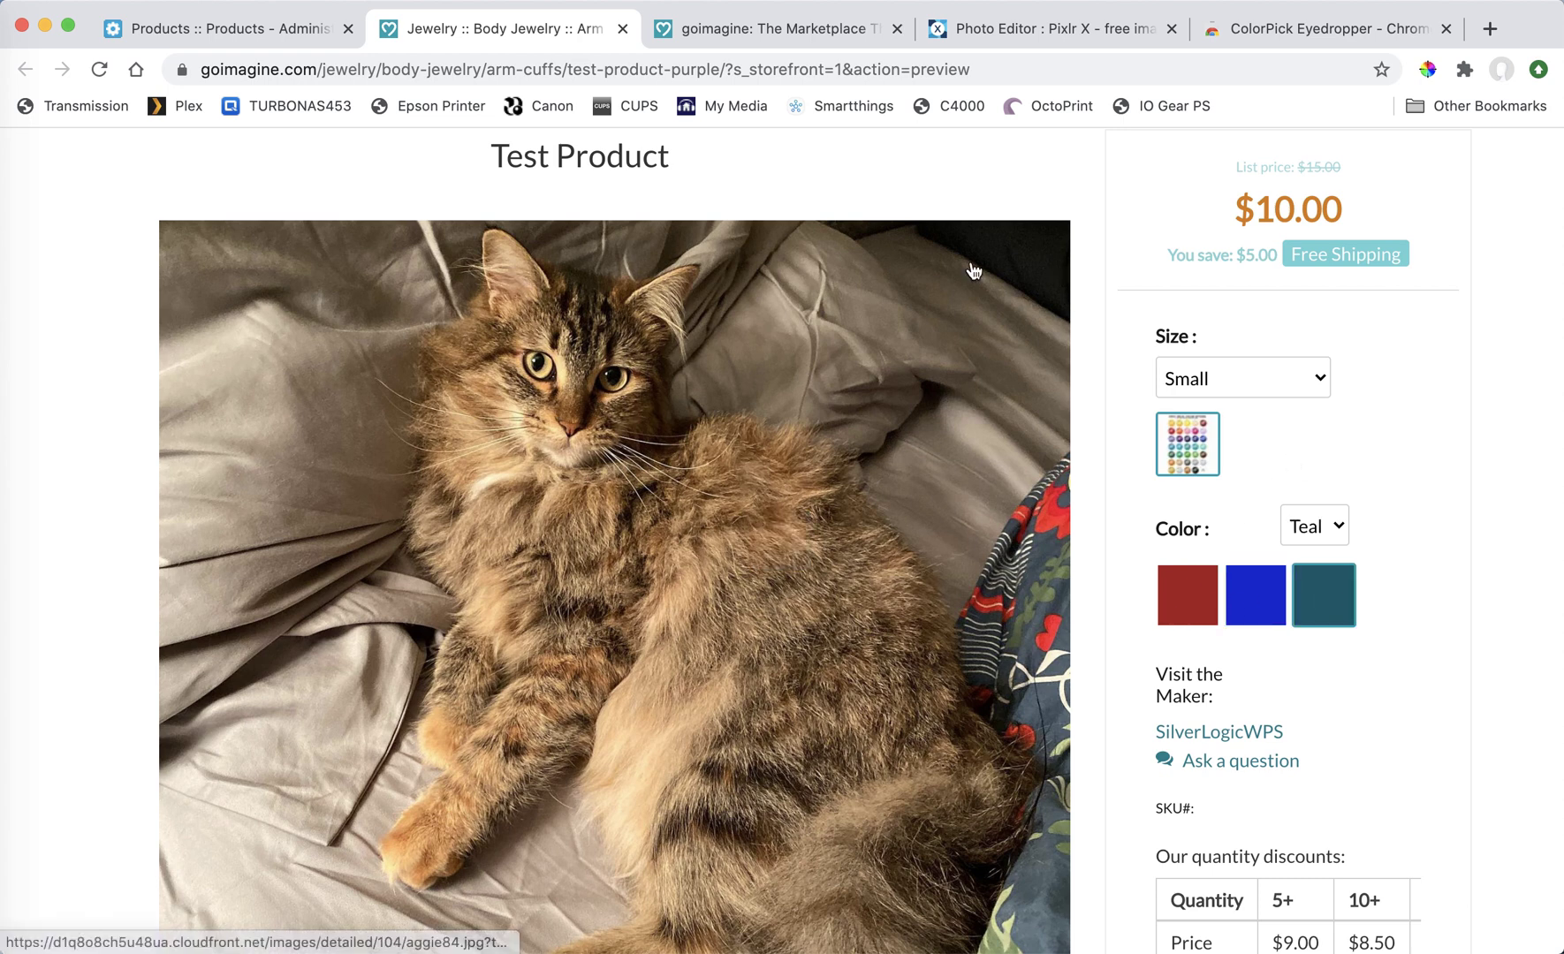
# Look through the featured products on the goimagine home page for an item with a distinctive color
pyautogui.click(251, 38)
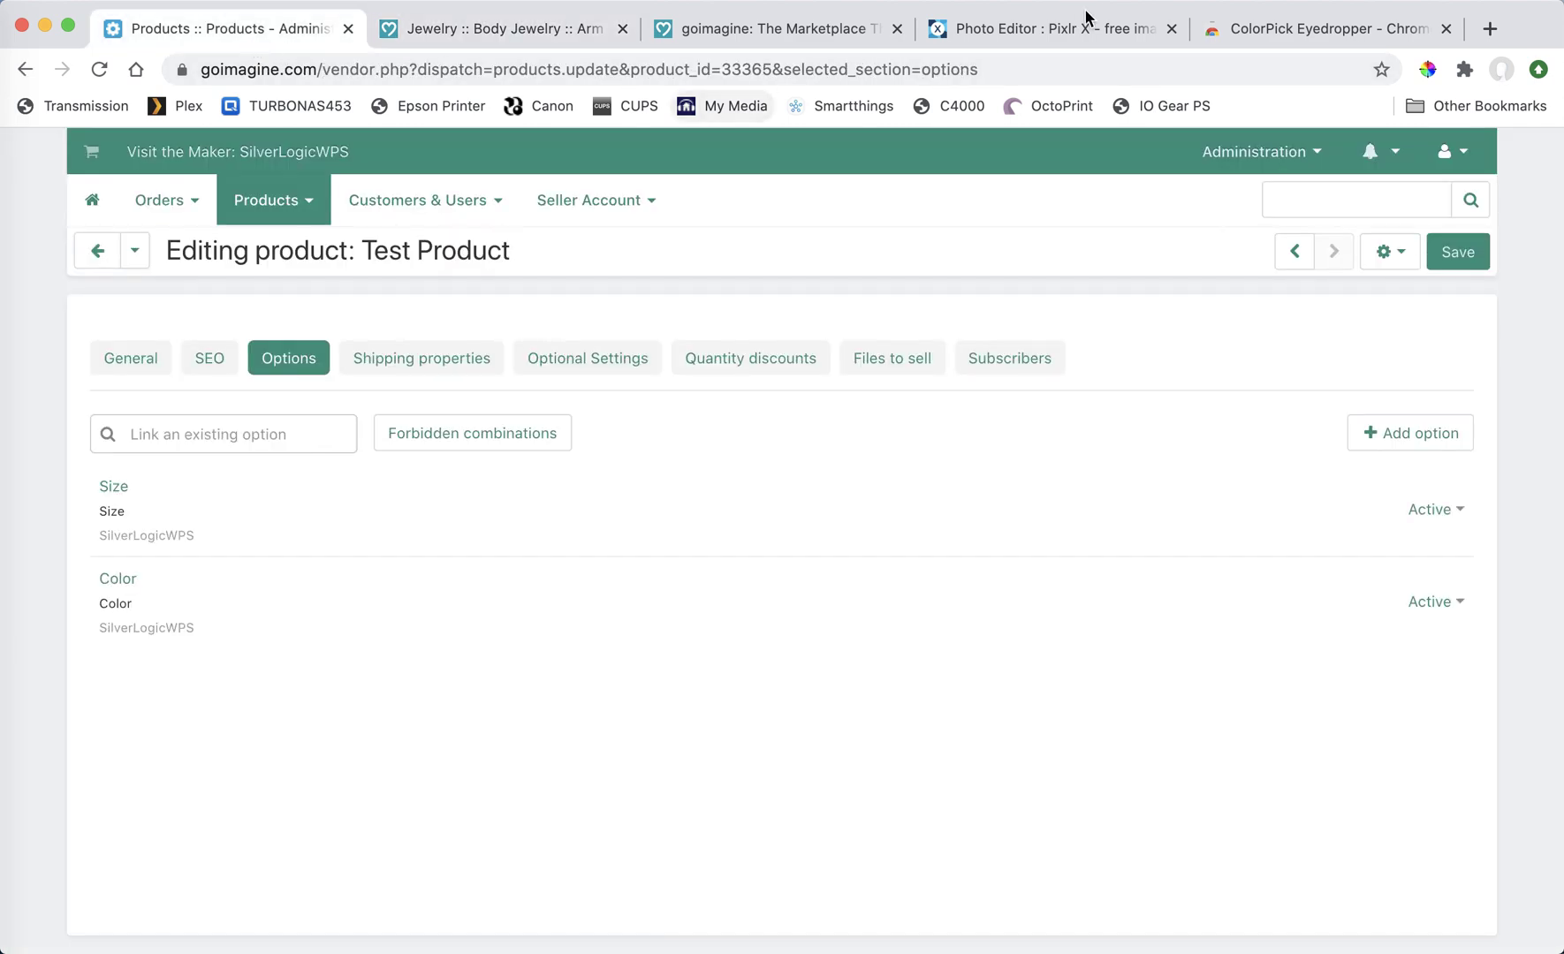
pyautogui.click(1272, 31)
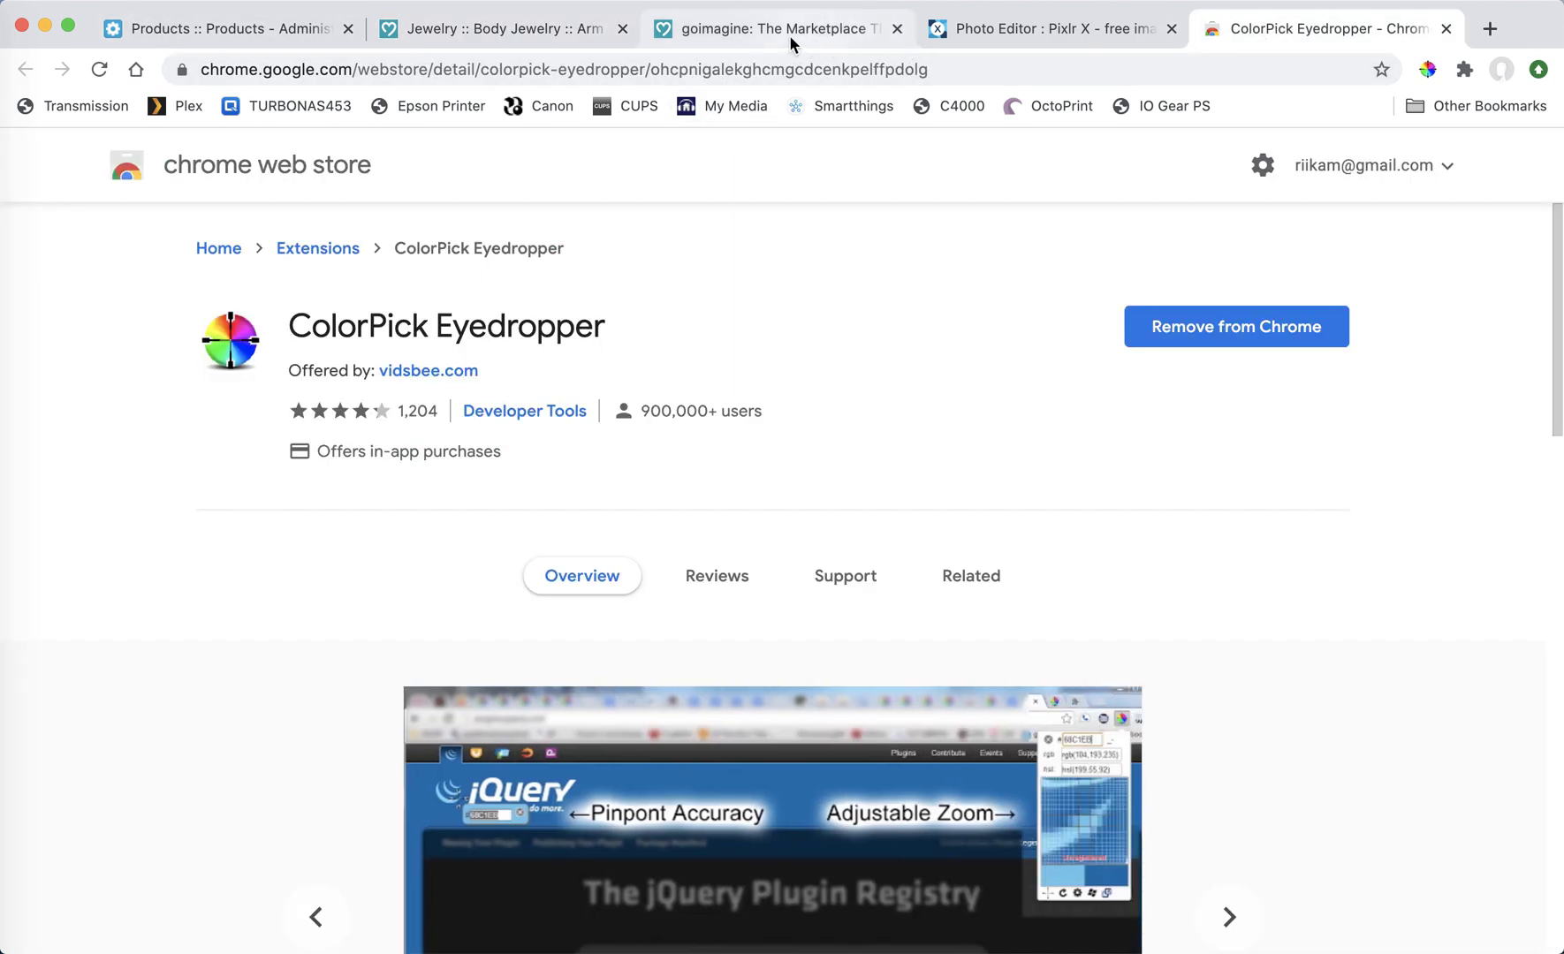
pyautogui.click(739, 41)
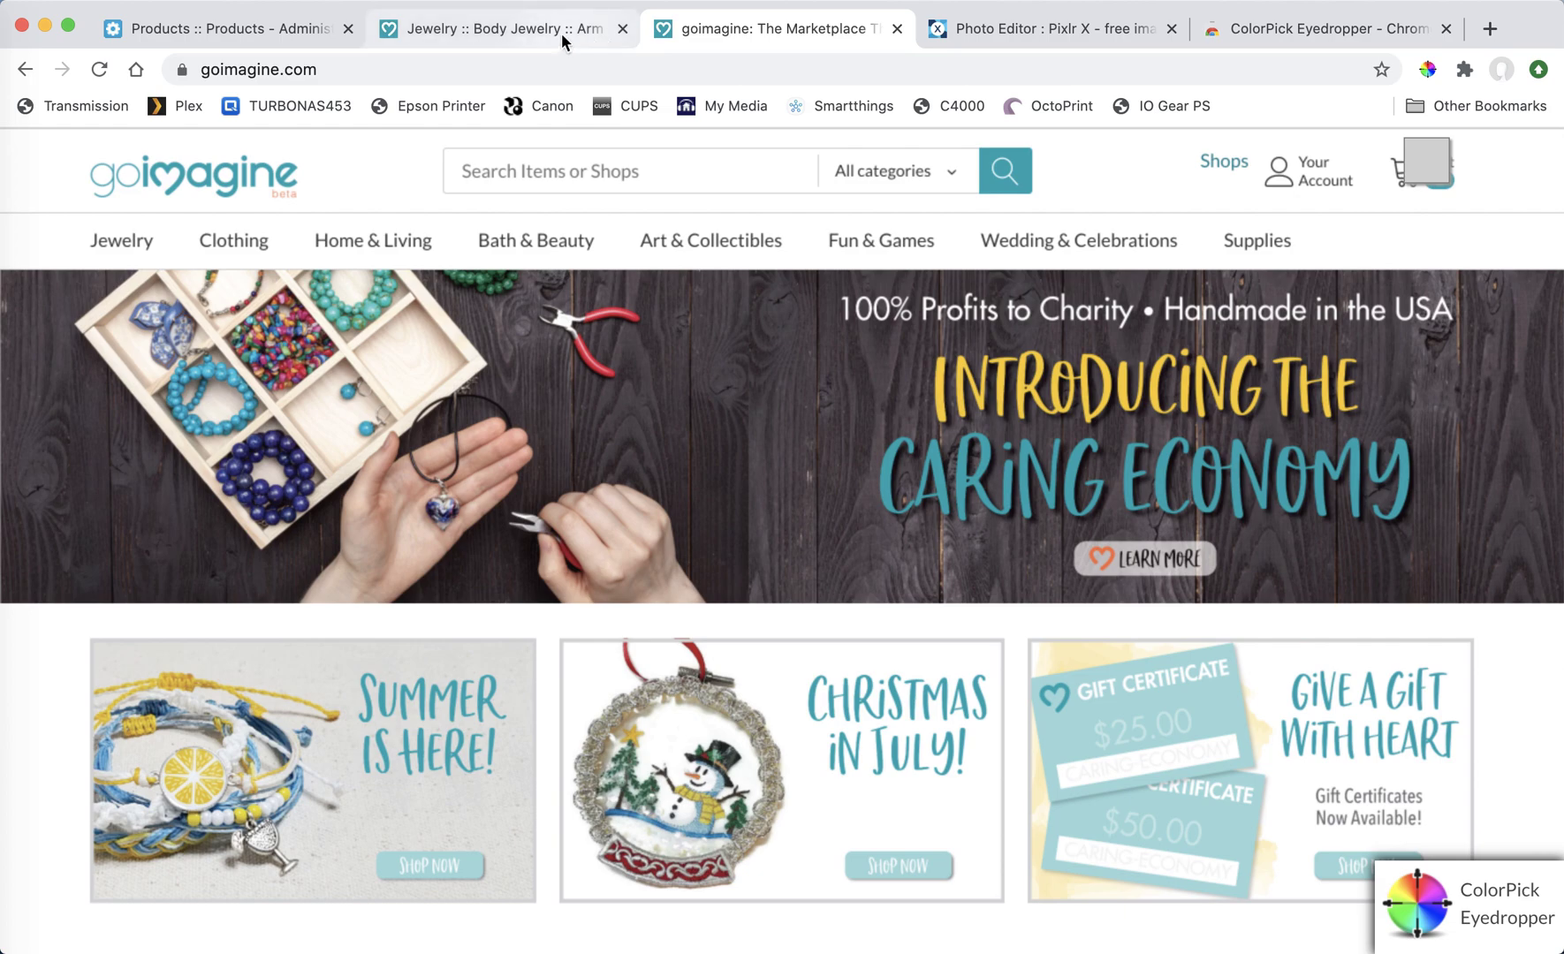
pyautogui.scroll(-5, 821, 298)
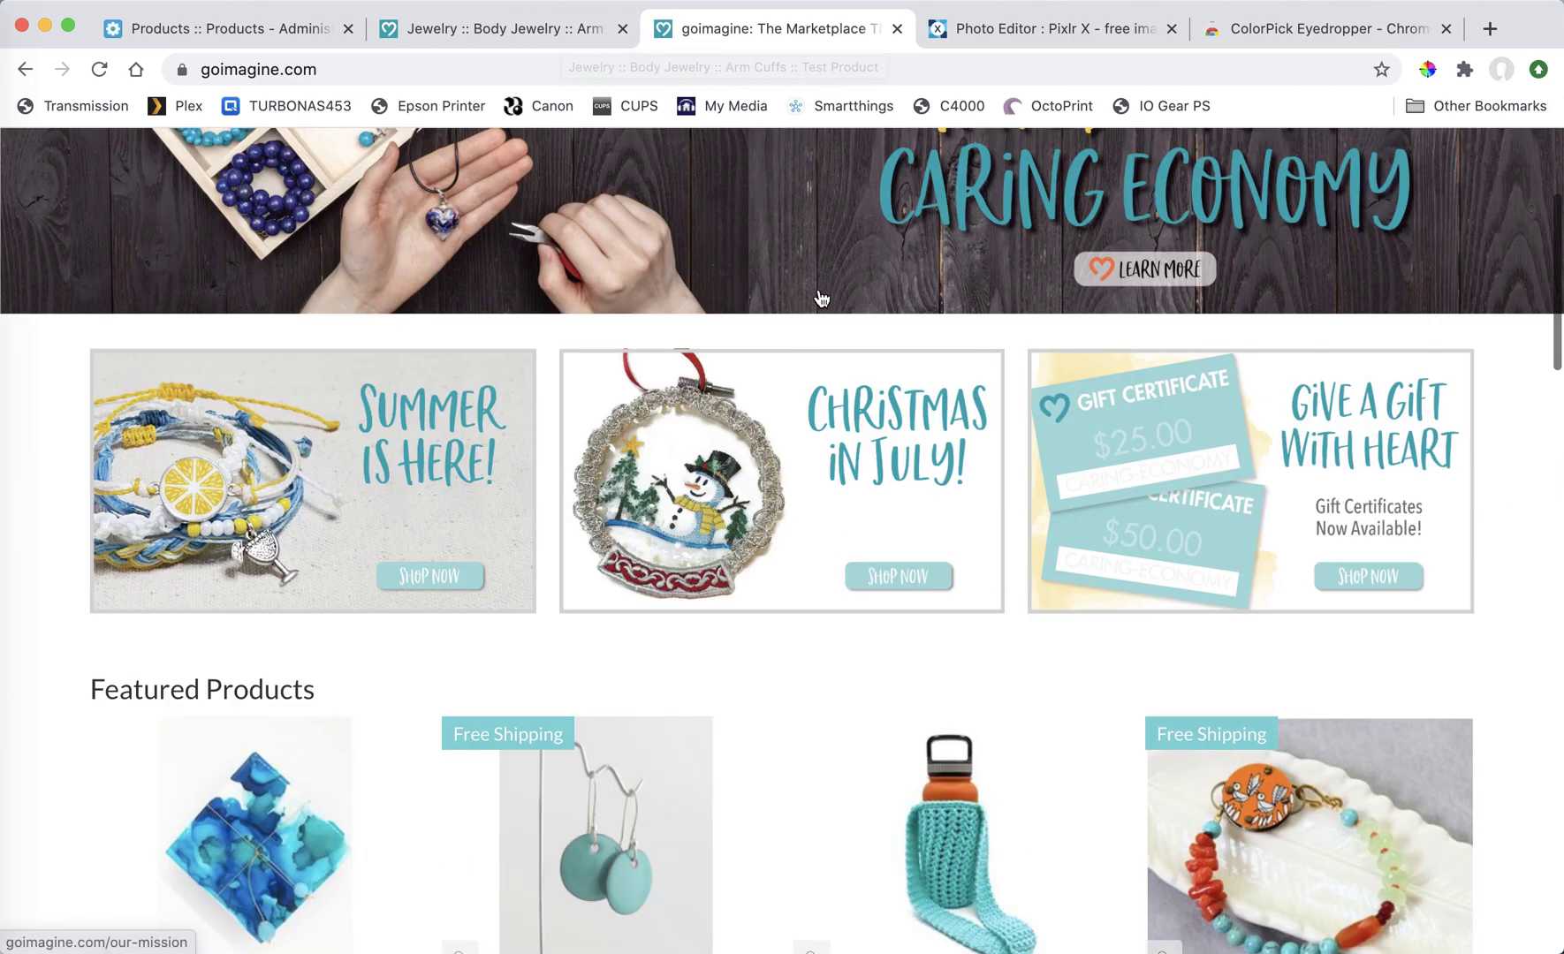
pyautogui.scroll(-10, 758, 574)
pyautogui.scroll(5, 758, 577)
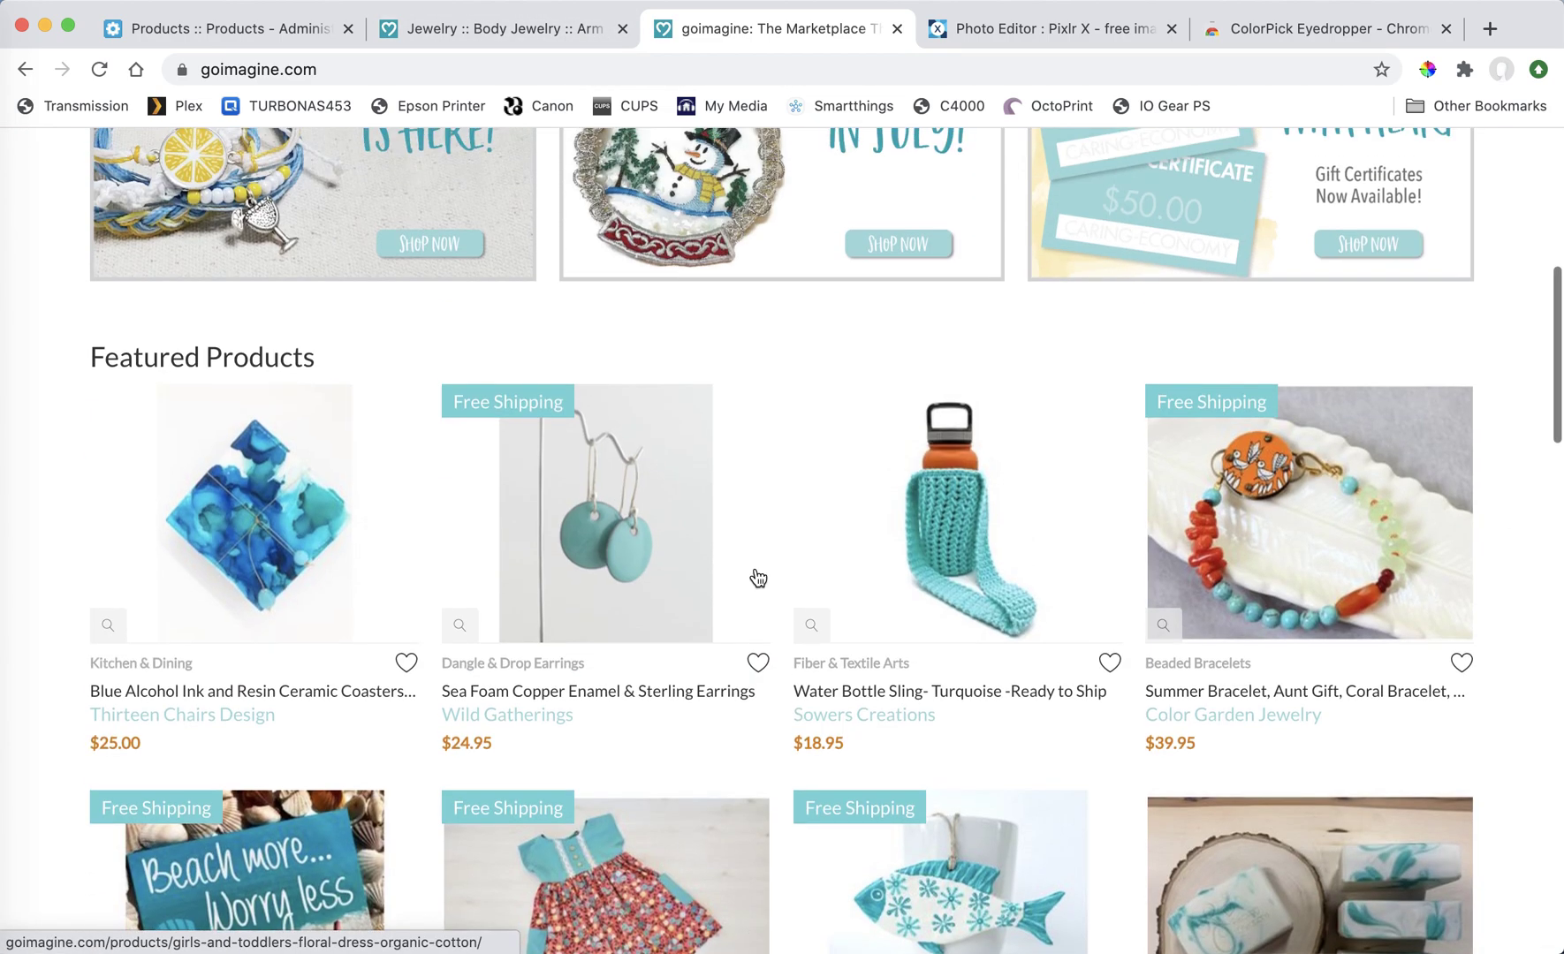
pyautogui.hotkey('alt', 'p')
pyautogui.click(585, 540)
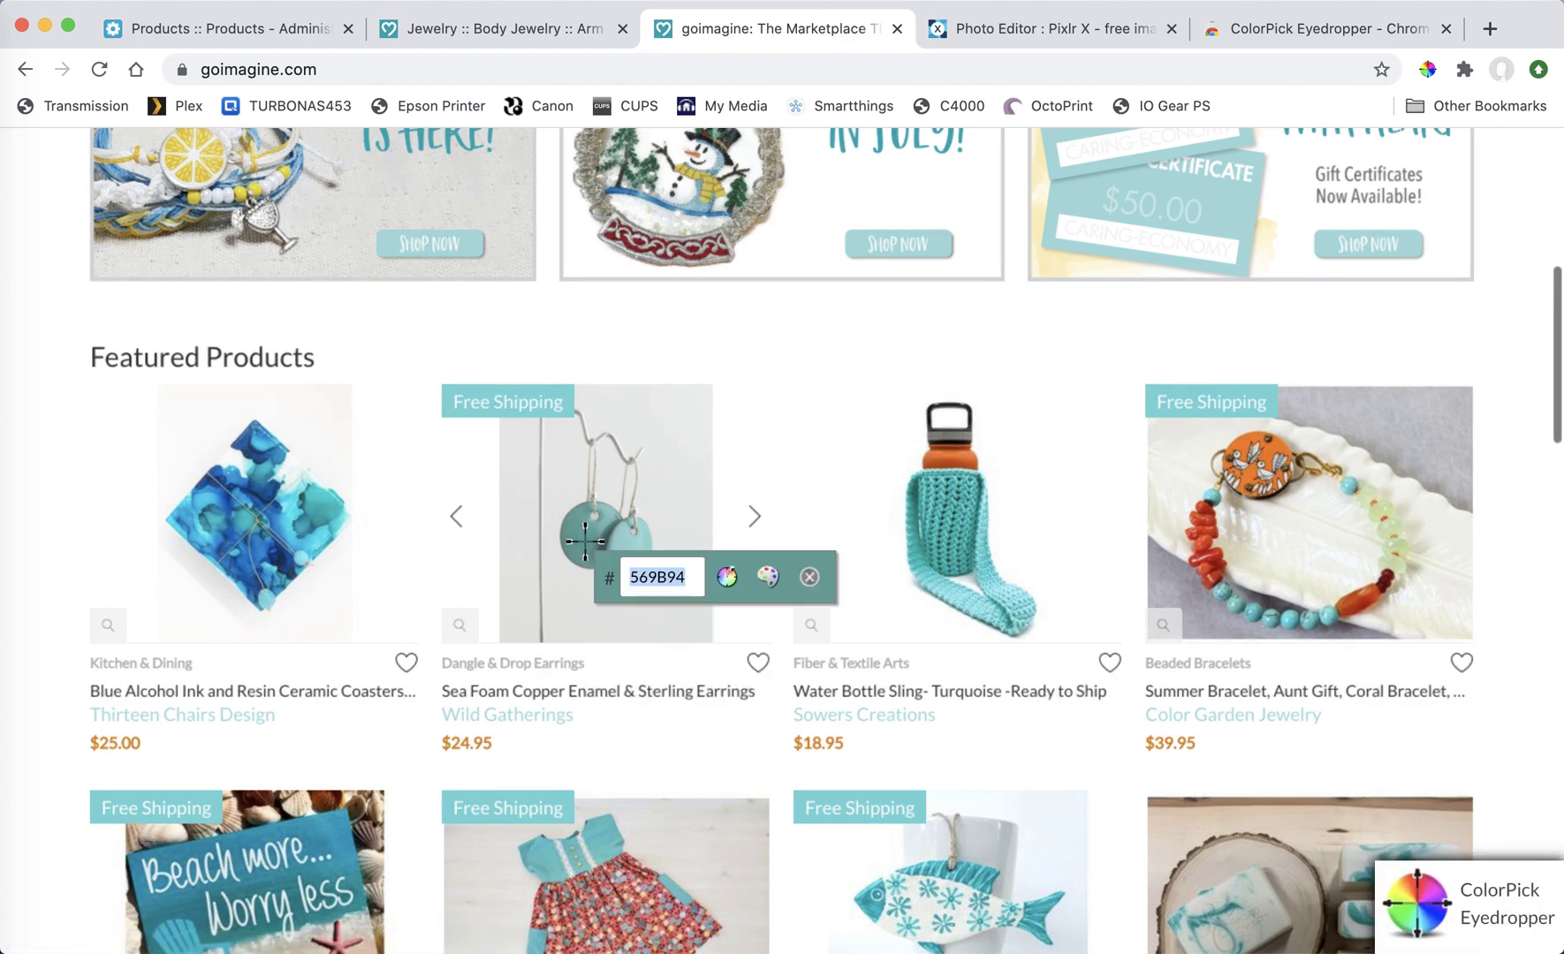
pyautogui.press('Escape')
# Open the Sea Foam Copper Enamel & Sterling Earrings product page at its large photo
pyautogui.click(625, 552)
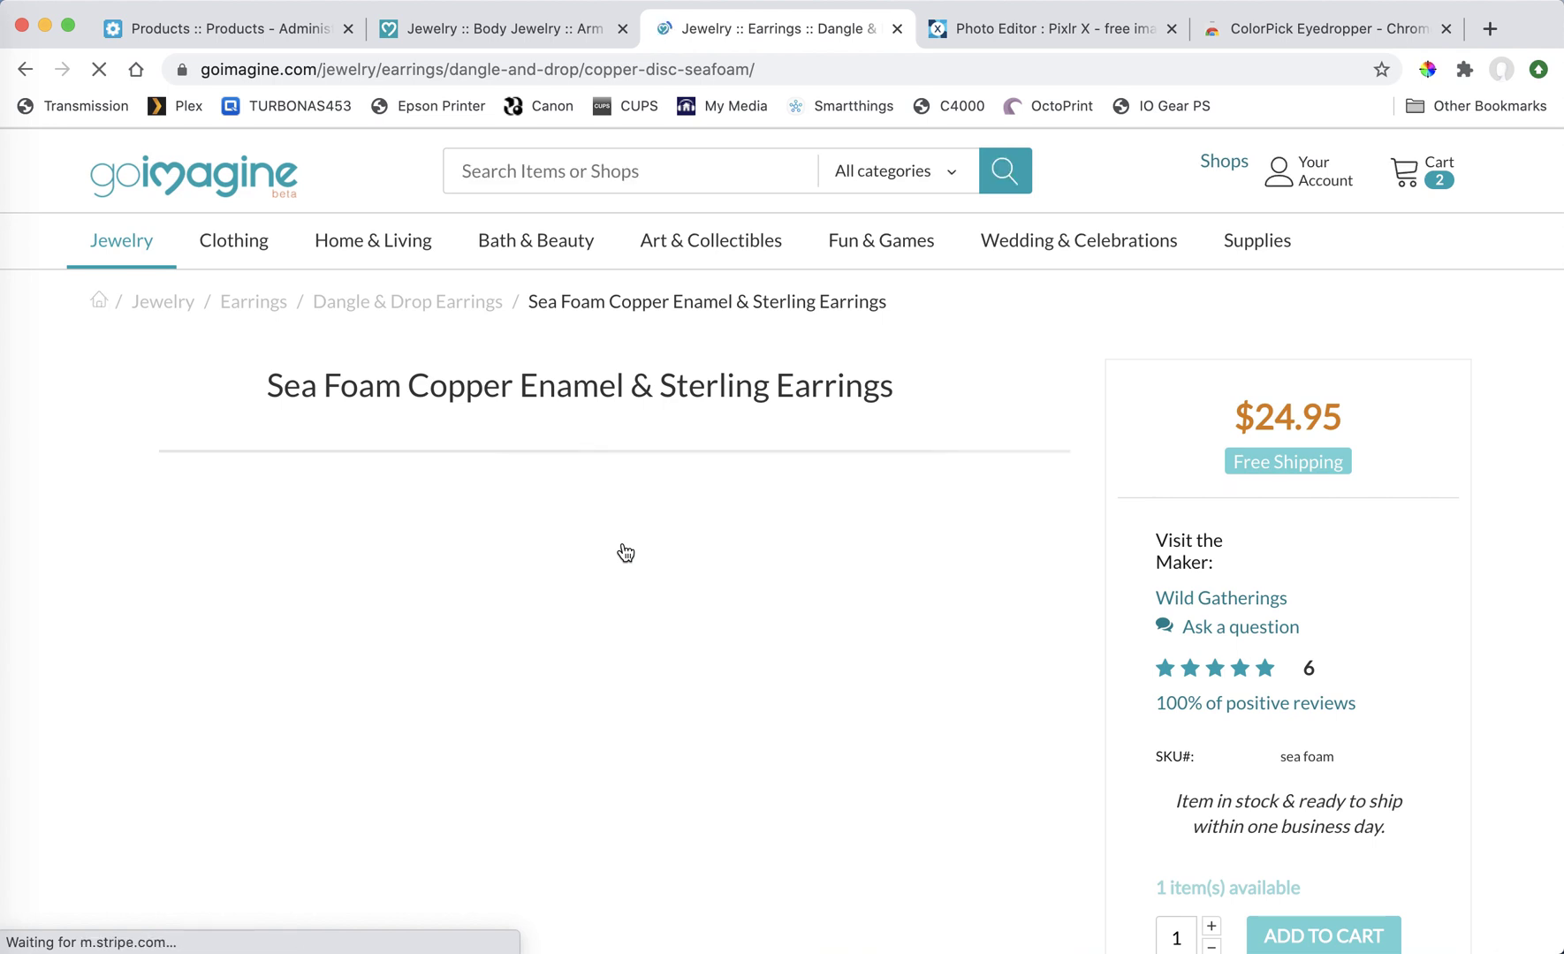
pyautogui.scroll(-7, 1000, 501)
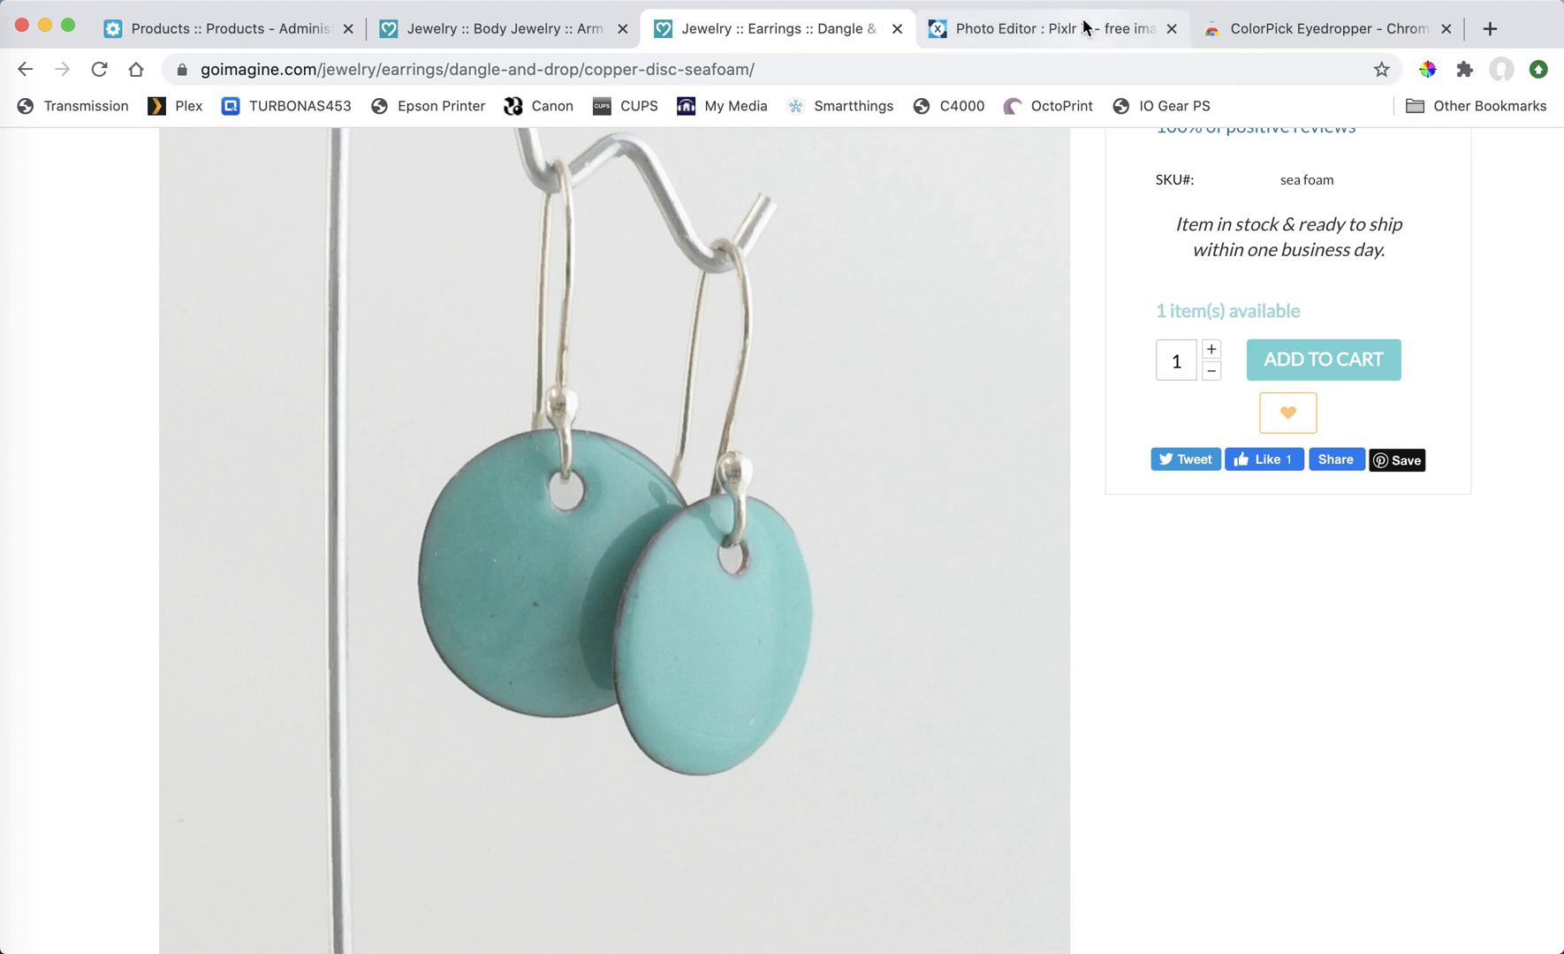
# Review the ColorPick Eyedropper extension's page in the Chrome Web Store
pyautogui.click(1233, 28)
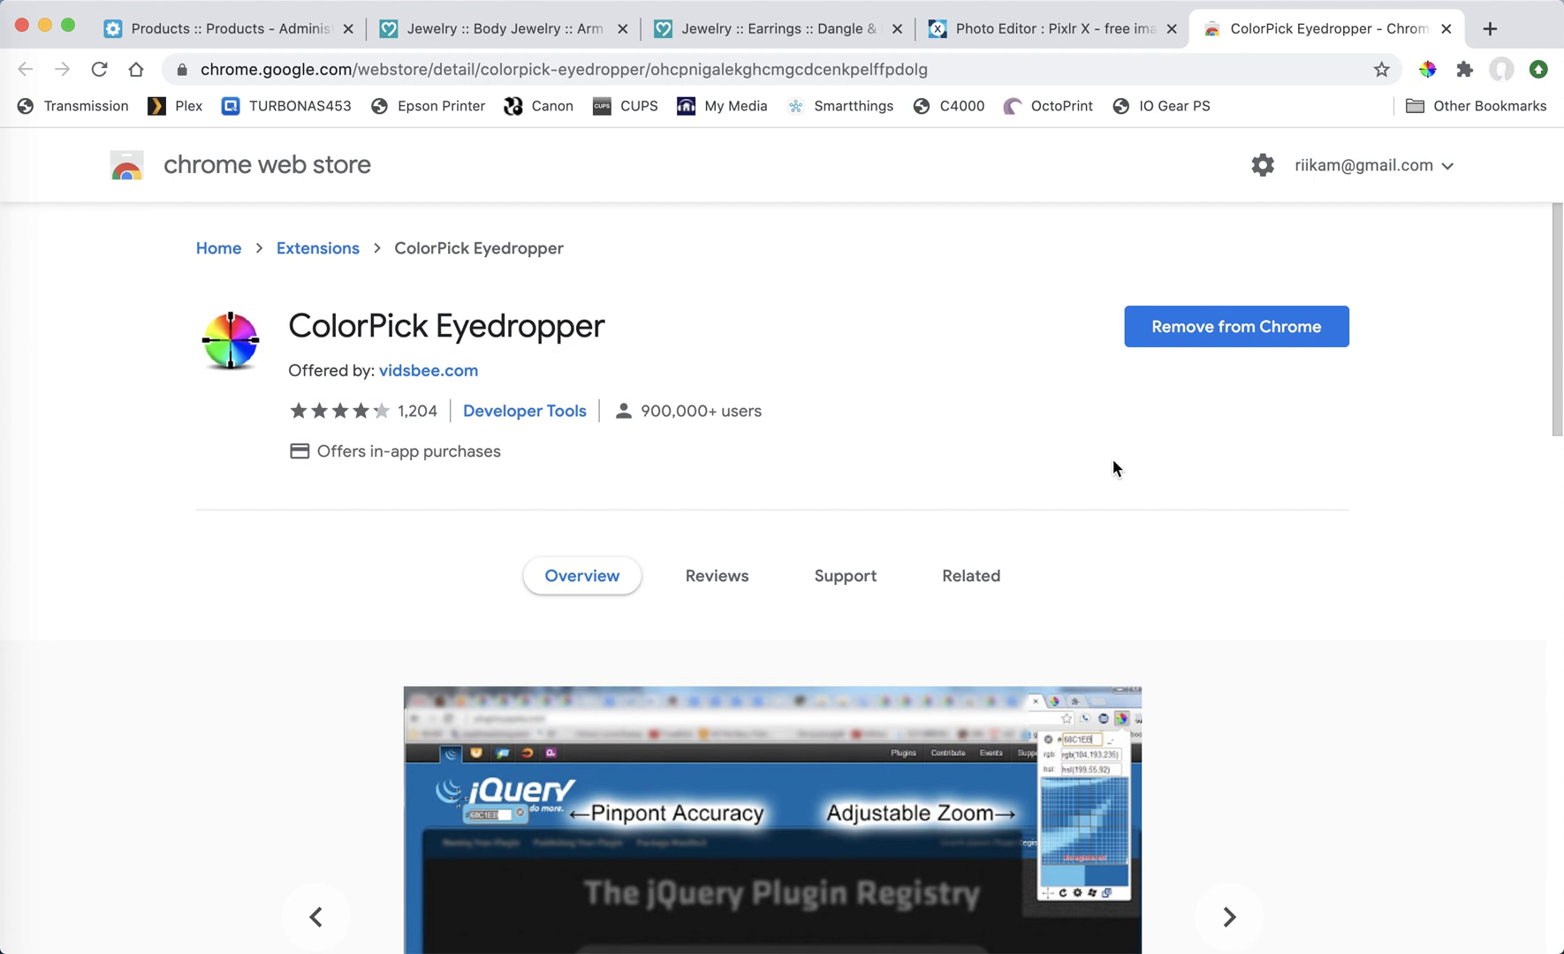
pyautogui.scroll(-2, 1381, 484)
pyautogui.scroll(2, 1381, 485)
pyautogui.scroll(-6, 1381, 485)
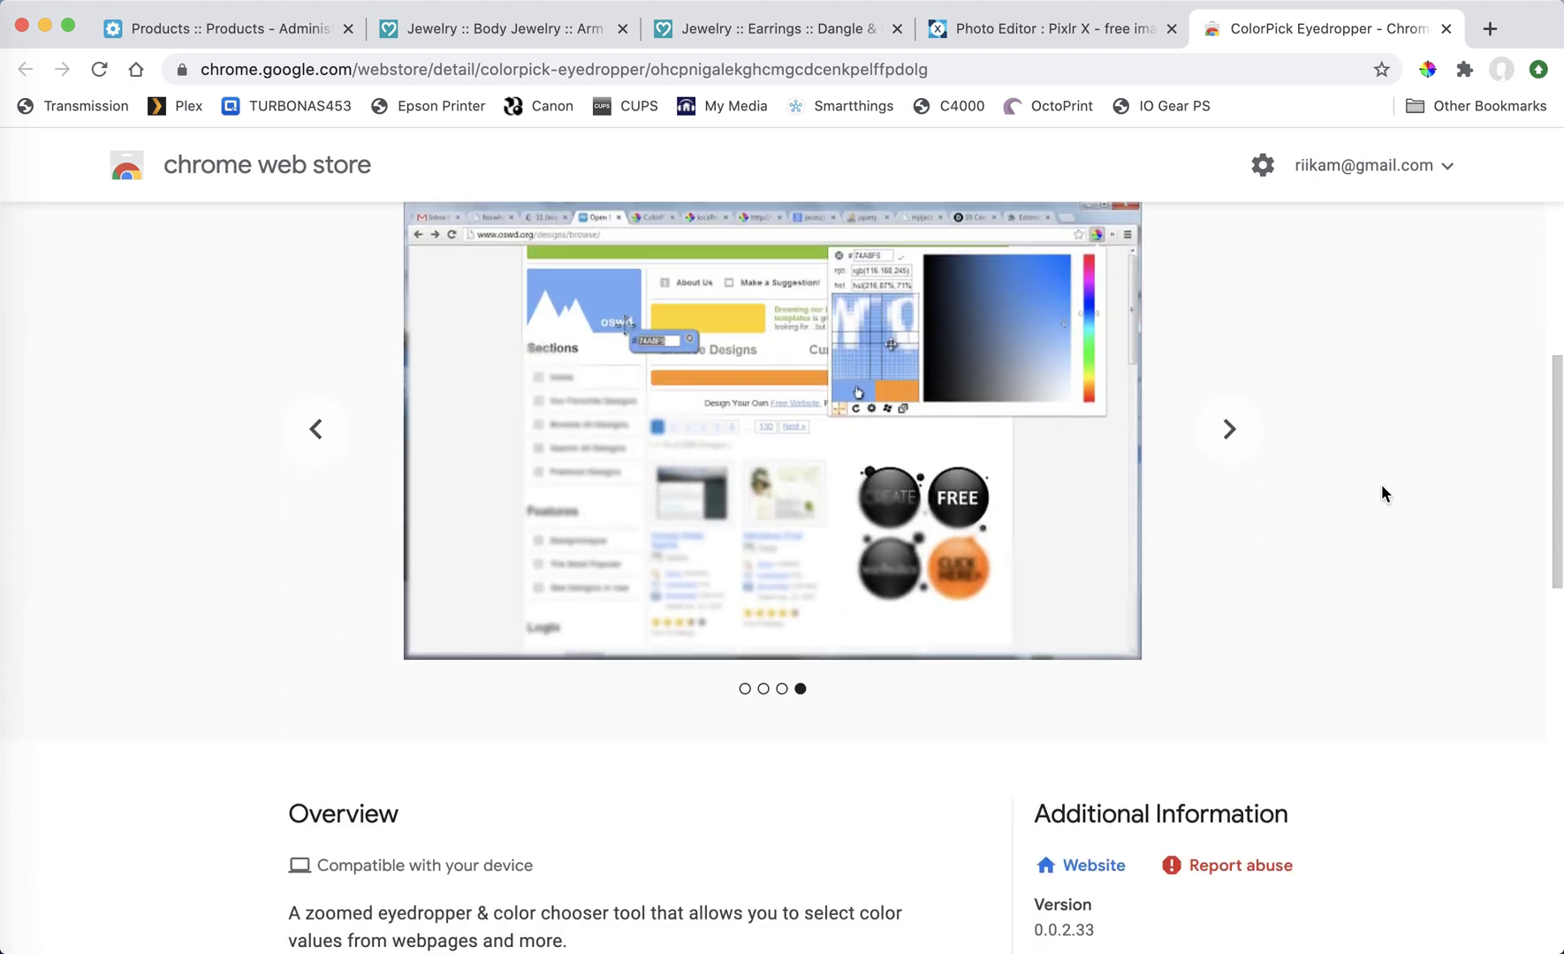
pyautogui.scroll(6, 1381, 491)
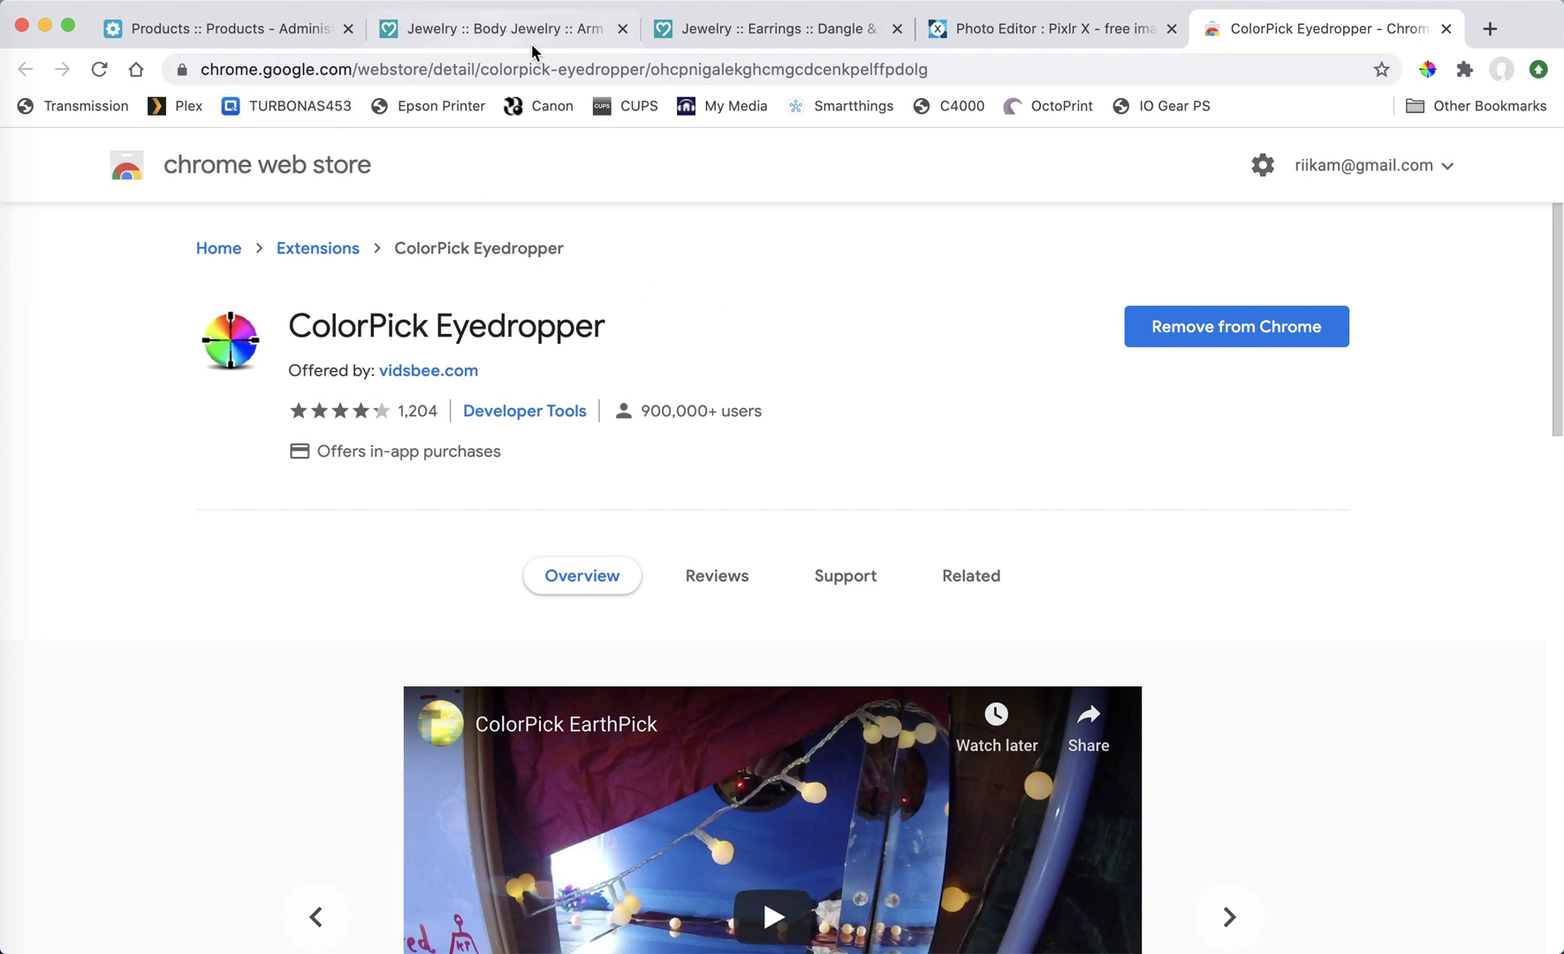
# Sample the color of the front earring in the Sea Foam earrings photo with ColorPick Eyedropper
pyautogui.click(760, 31)
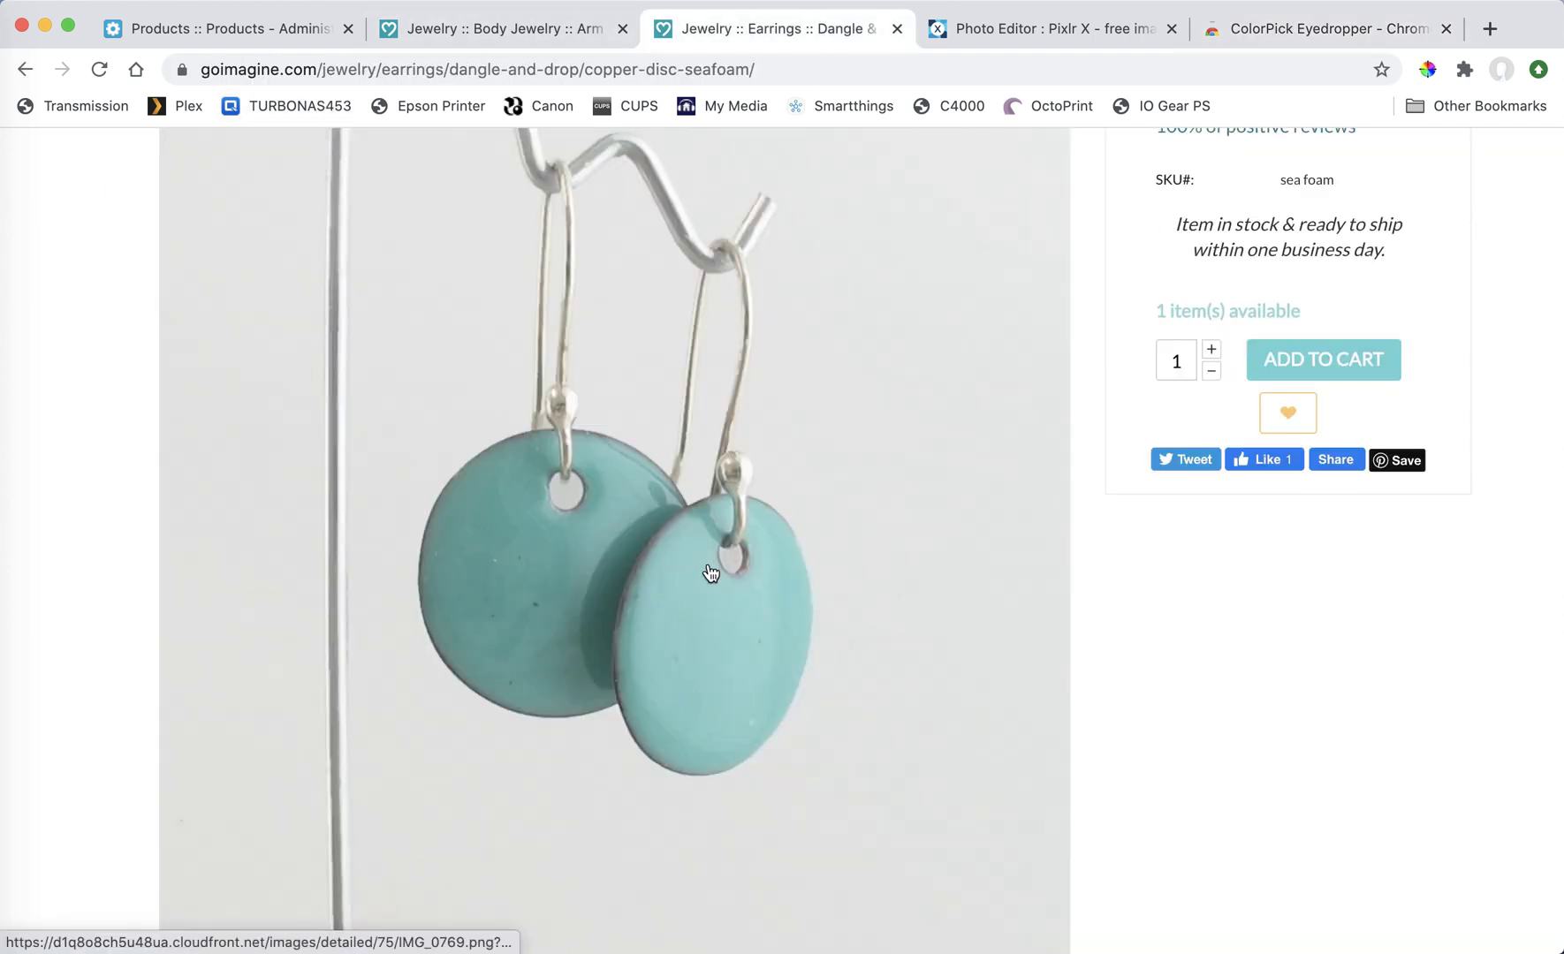
pyautogui.click(1429, 71)
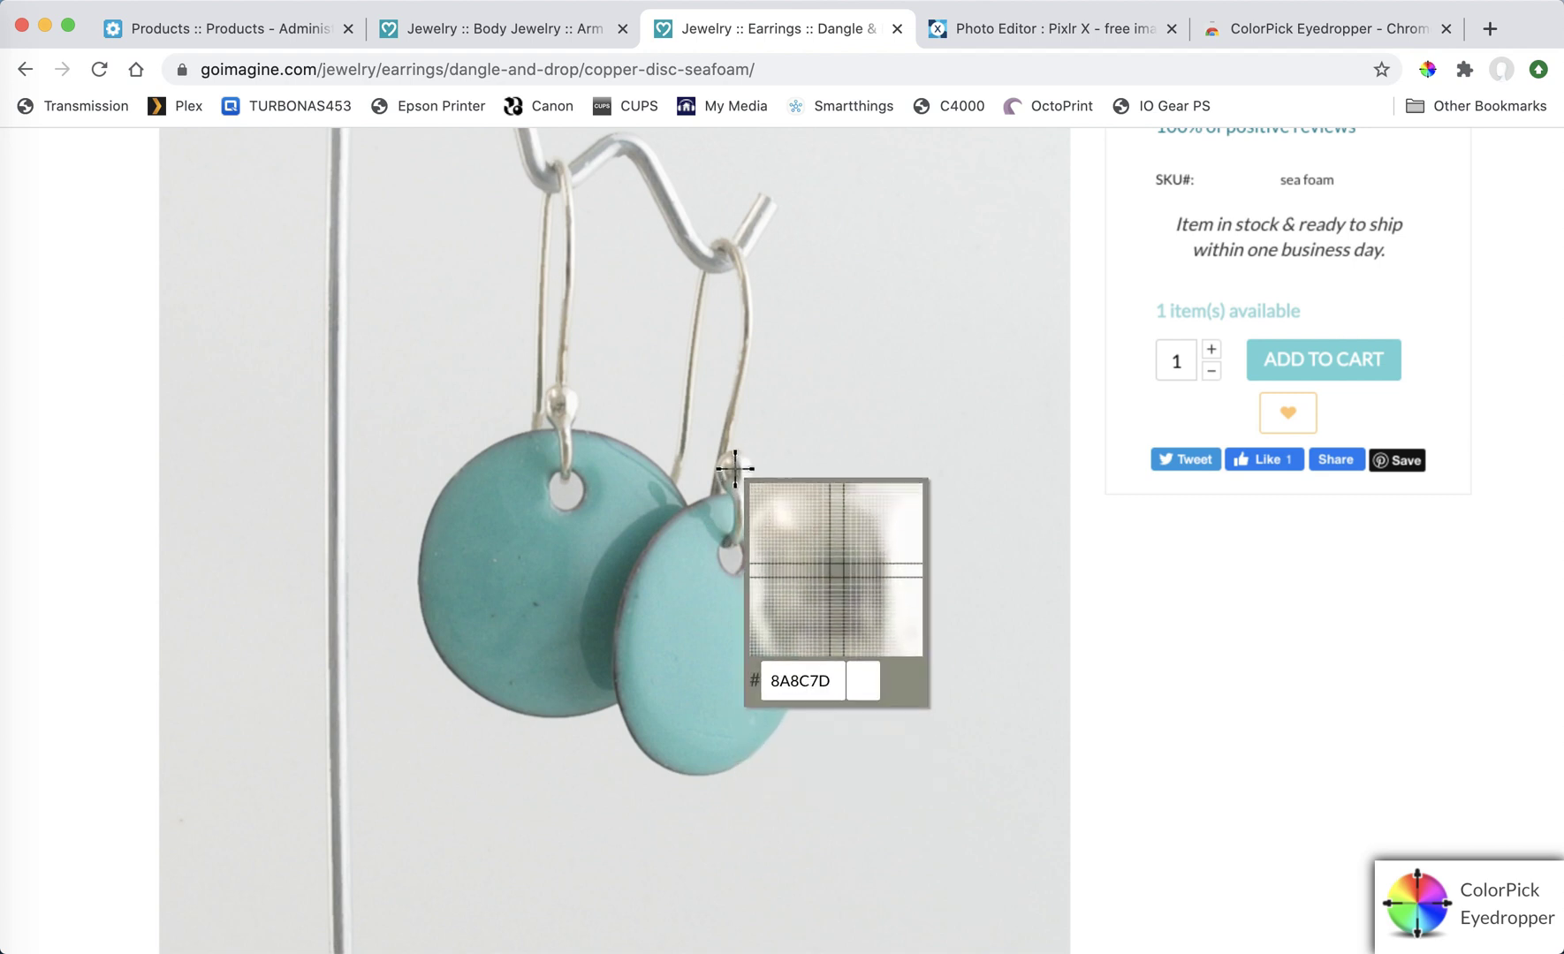
pyautogui.click(702, 632)
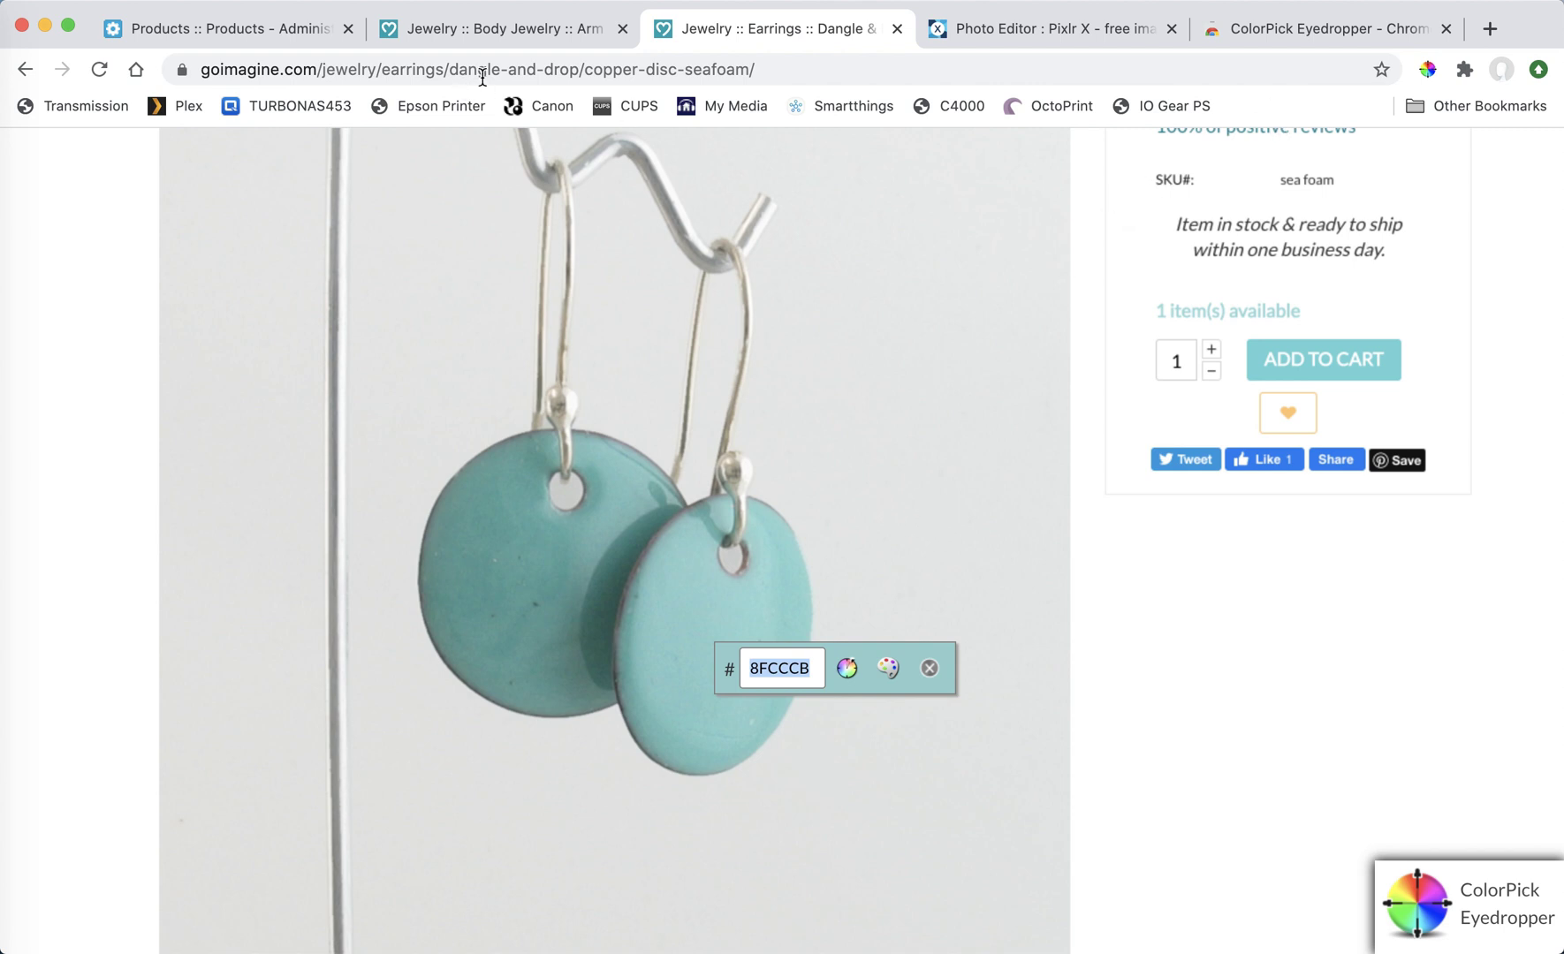
# Switch to Pixlr X and set the swatch image's background color to #8FCCCB
pyautogui.click(1025, 34)
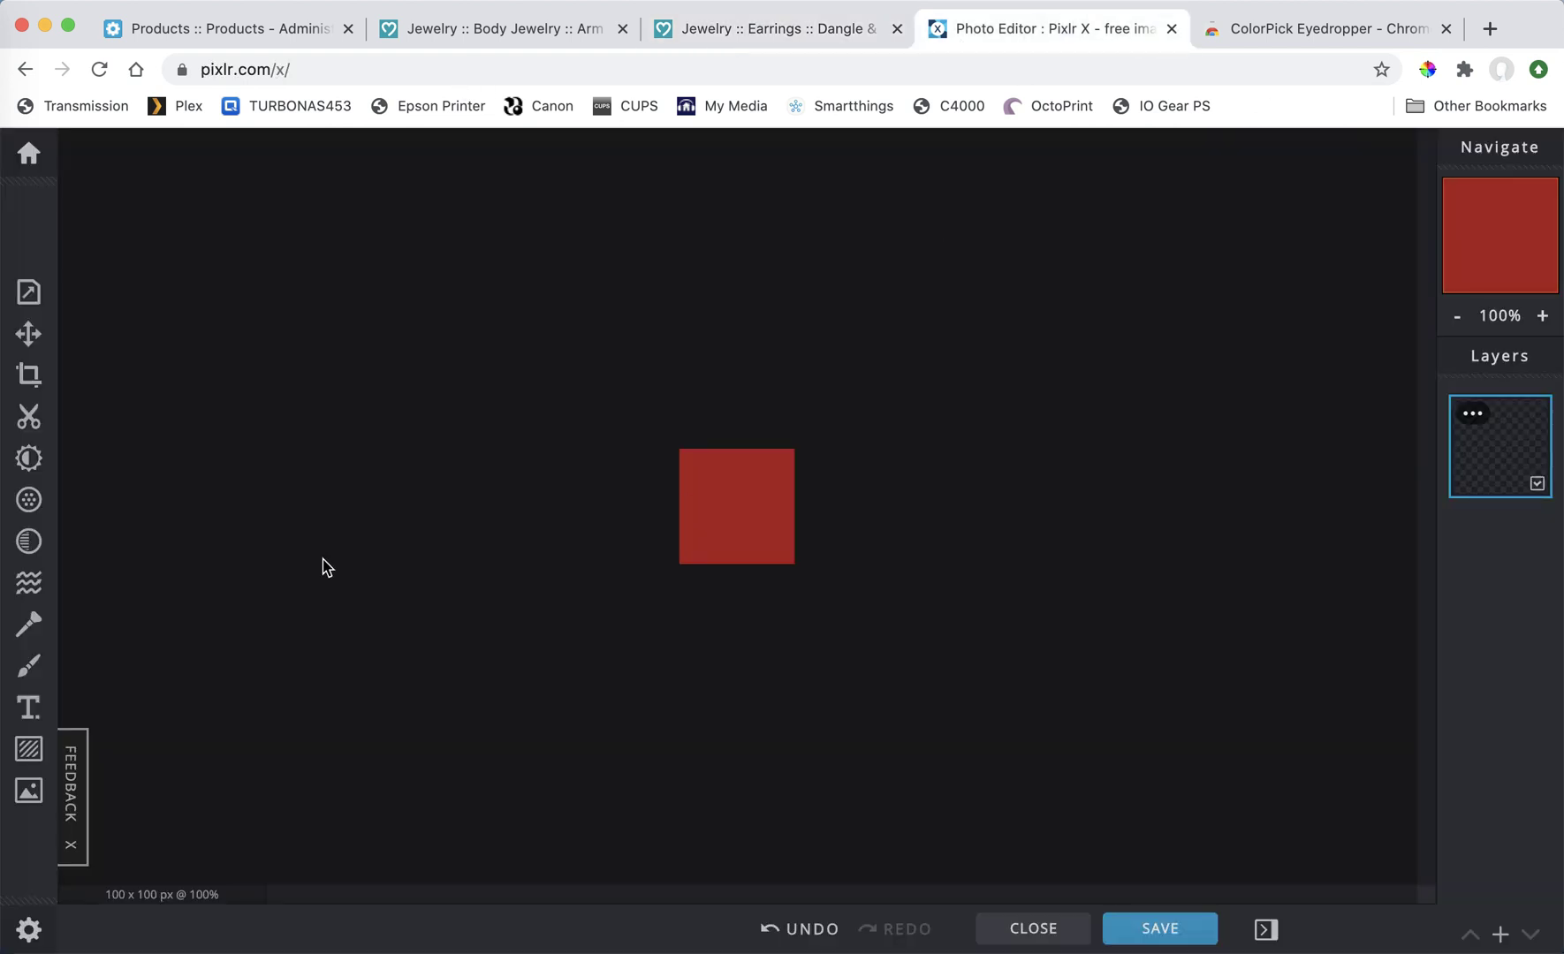
pyautogui.click(29, 291)
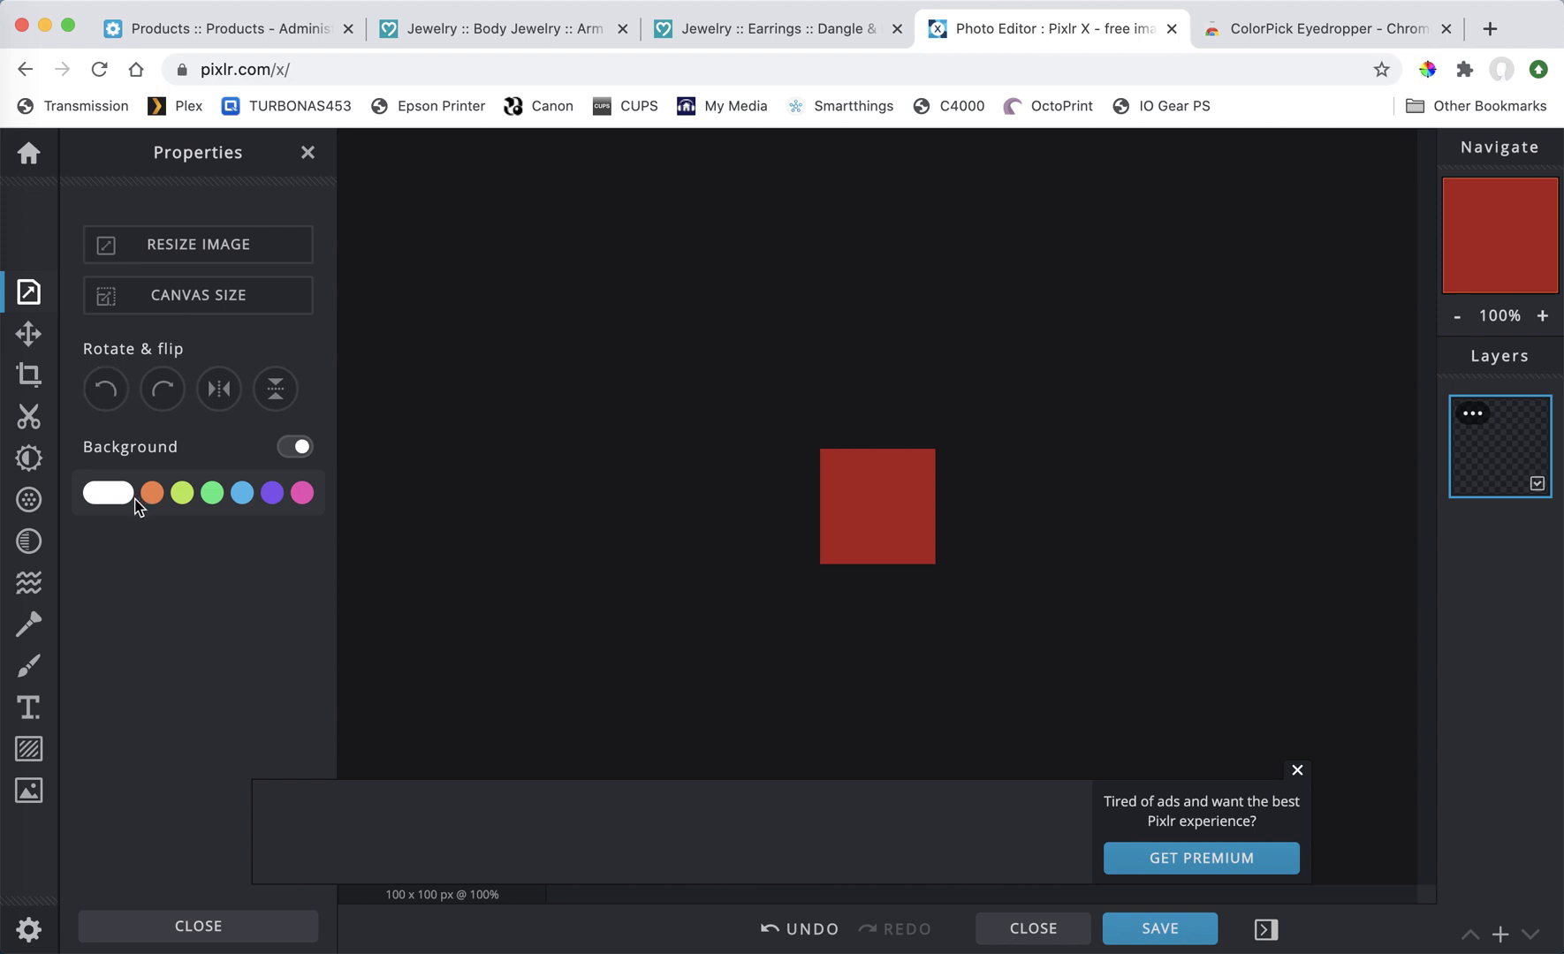
pyautogui.click(115, 492)
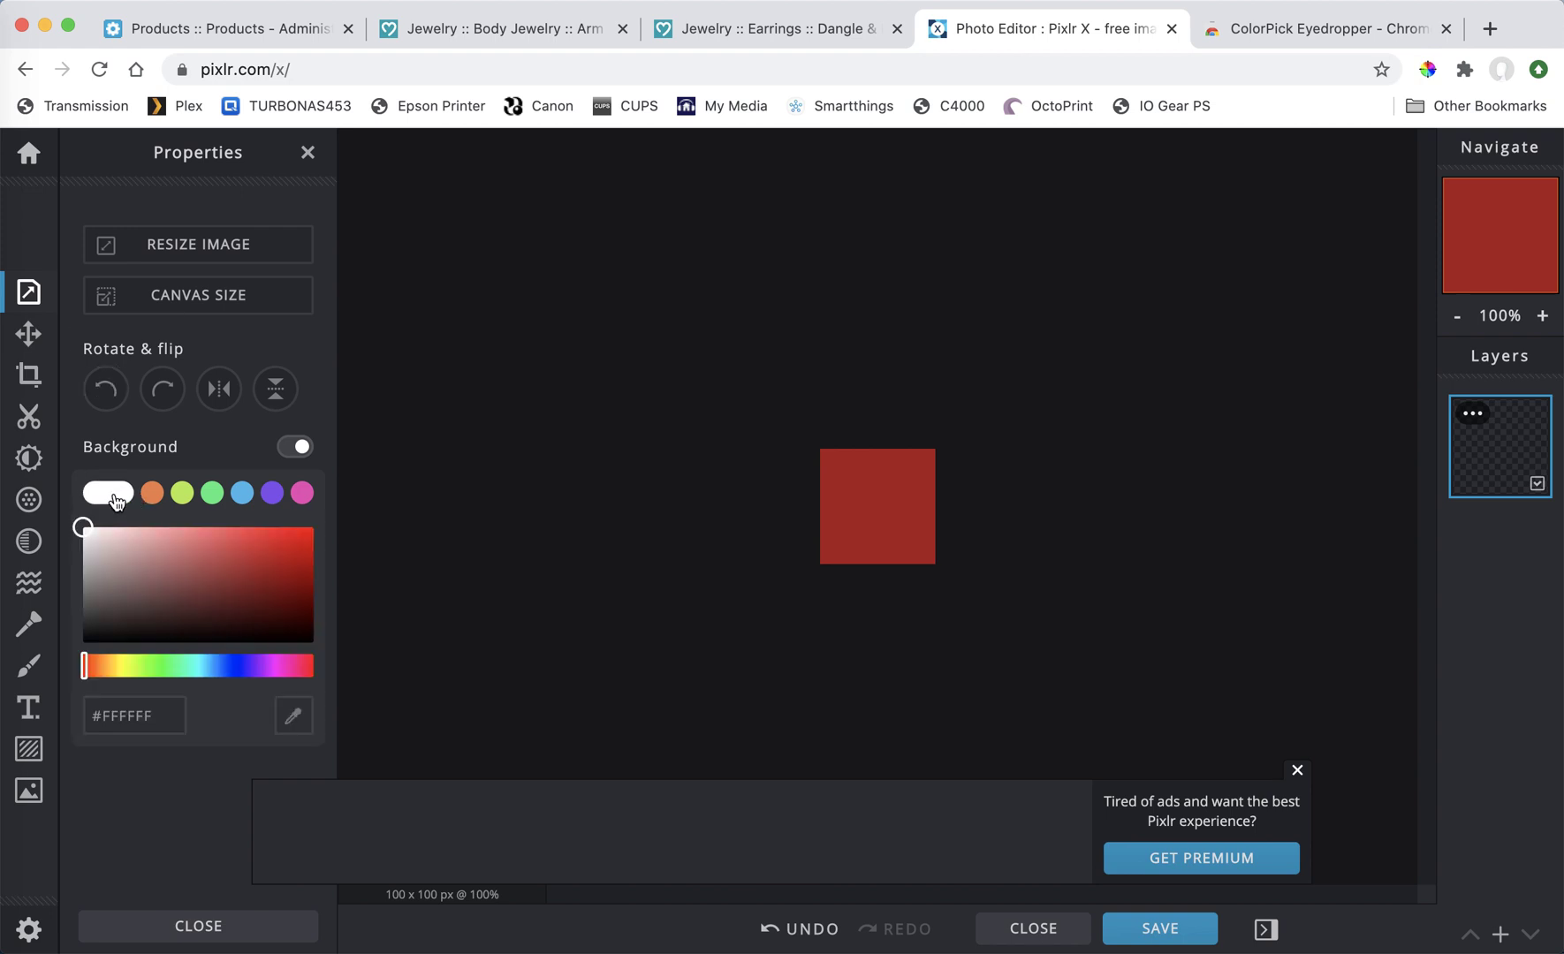
pyautogui.click(108, 723)
pyautogui.press('BackSpace')
pyautogui.press('BackSpace')
pyautogui.press('BackSpace')
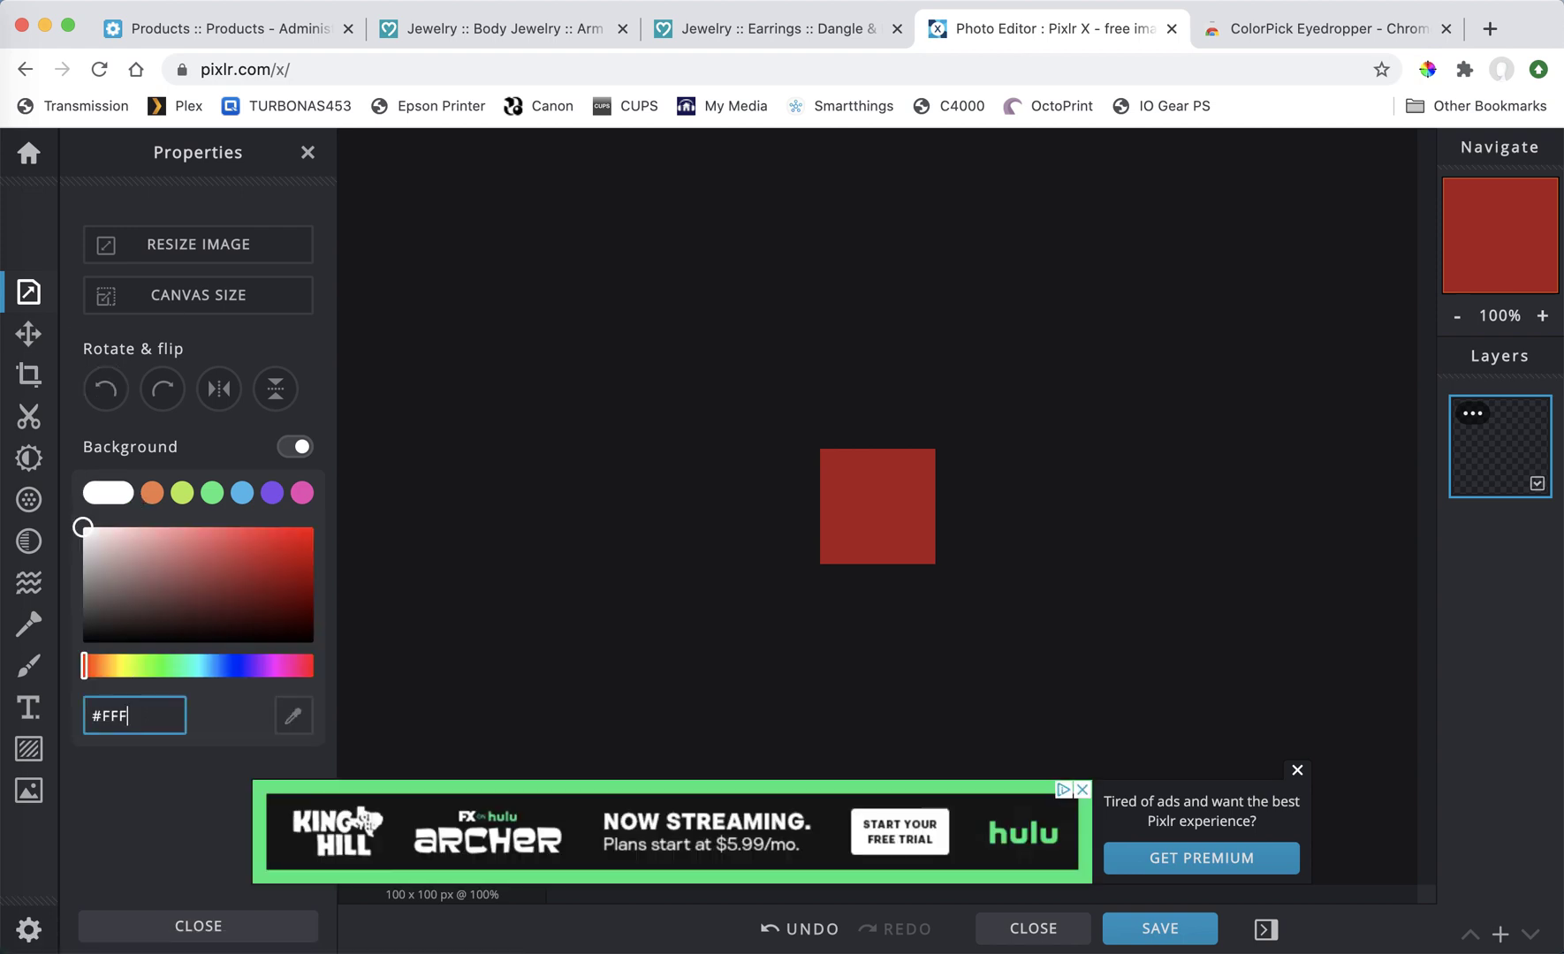
pyautogui.press('BackSpace')
pyautogui.press('BackSpace')
pyautogui.write('8FCCCB')
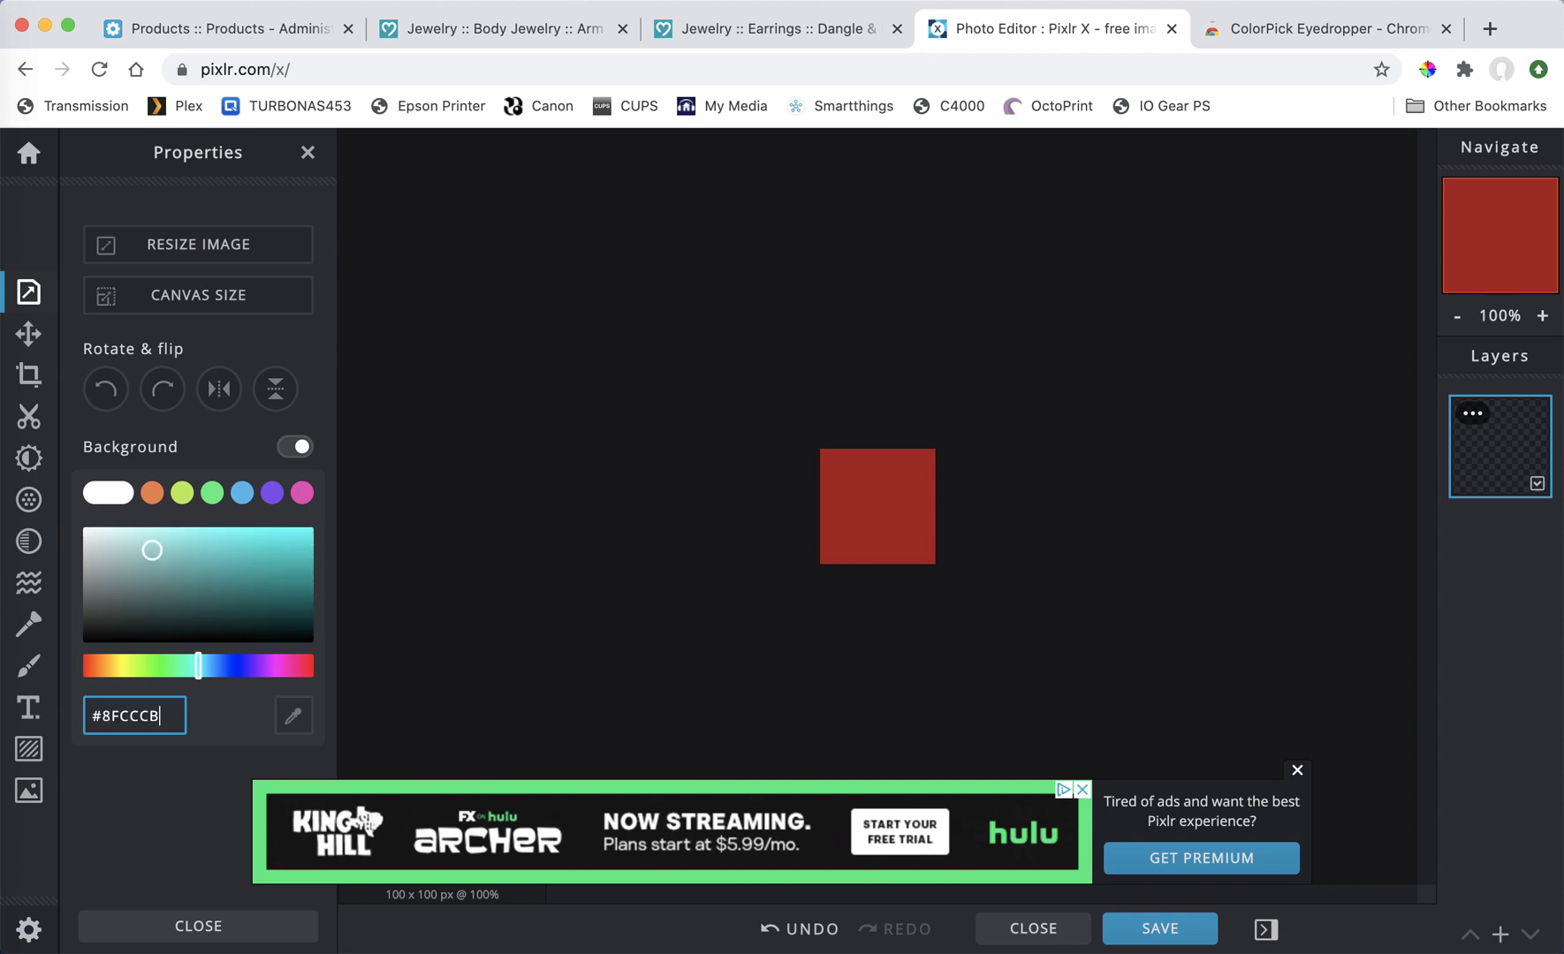
pyautogui.click(213, 737)
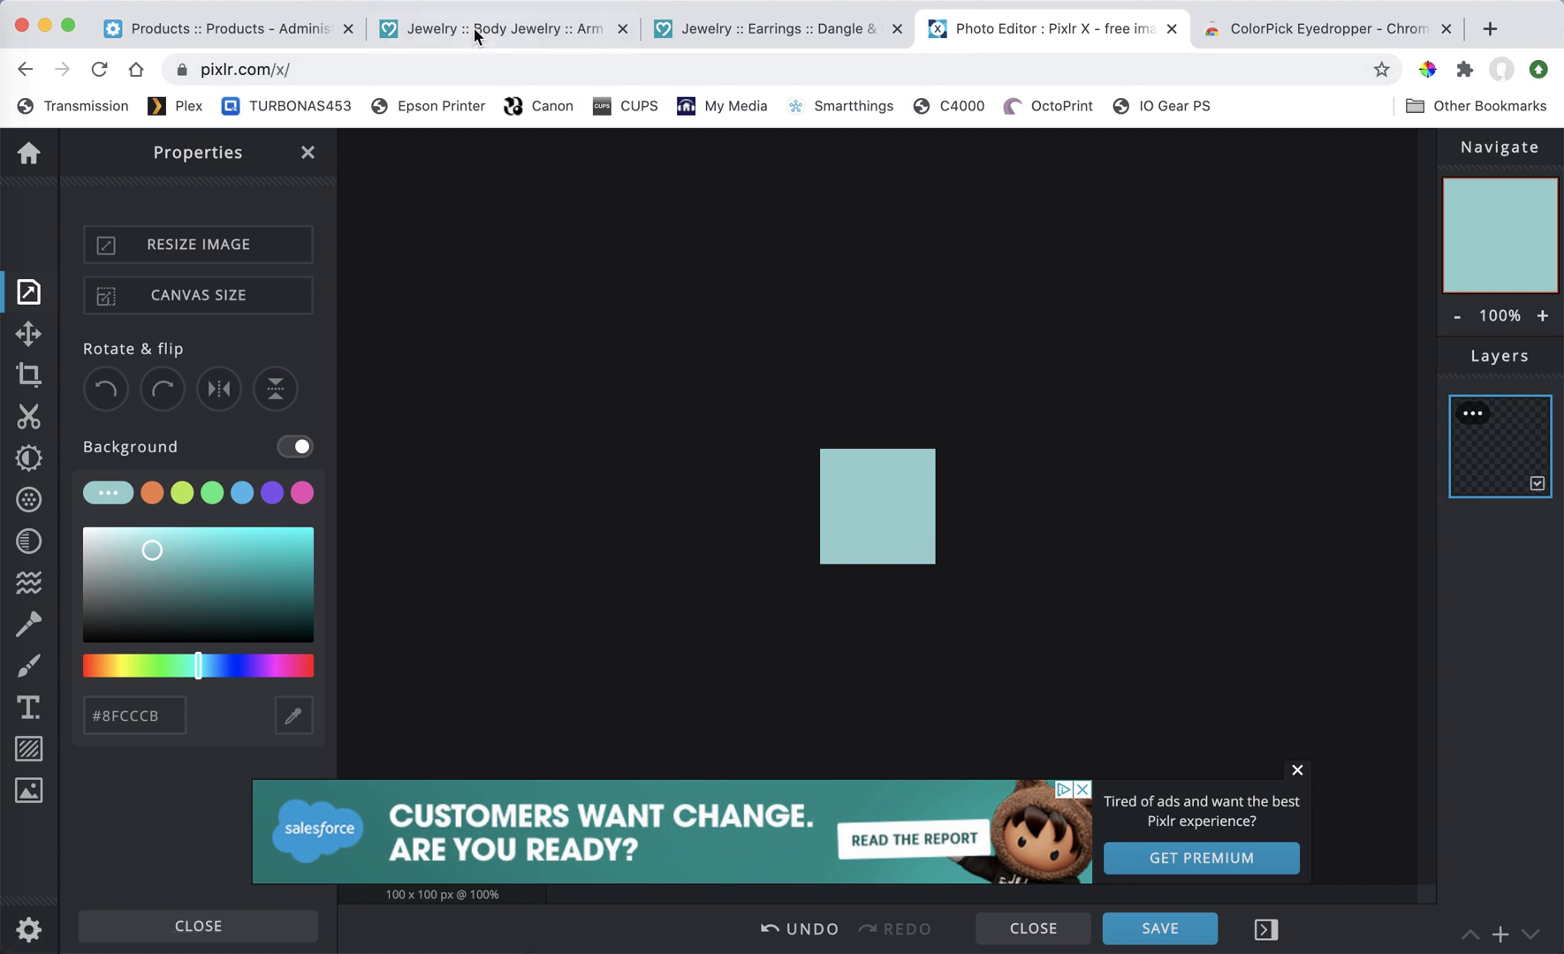
# Dismiss the eyedropper, copy the earring photo from the product page and paste it as a new layer in the Pixlr X swatch
pyautogui.click(765, 29)
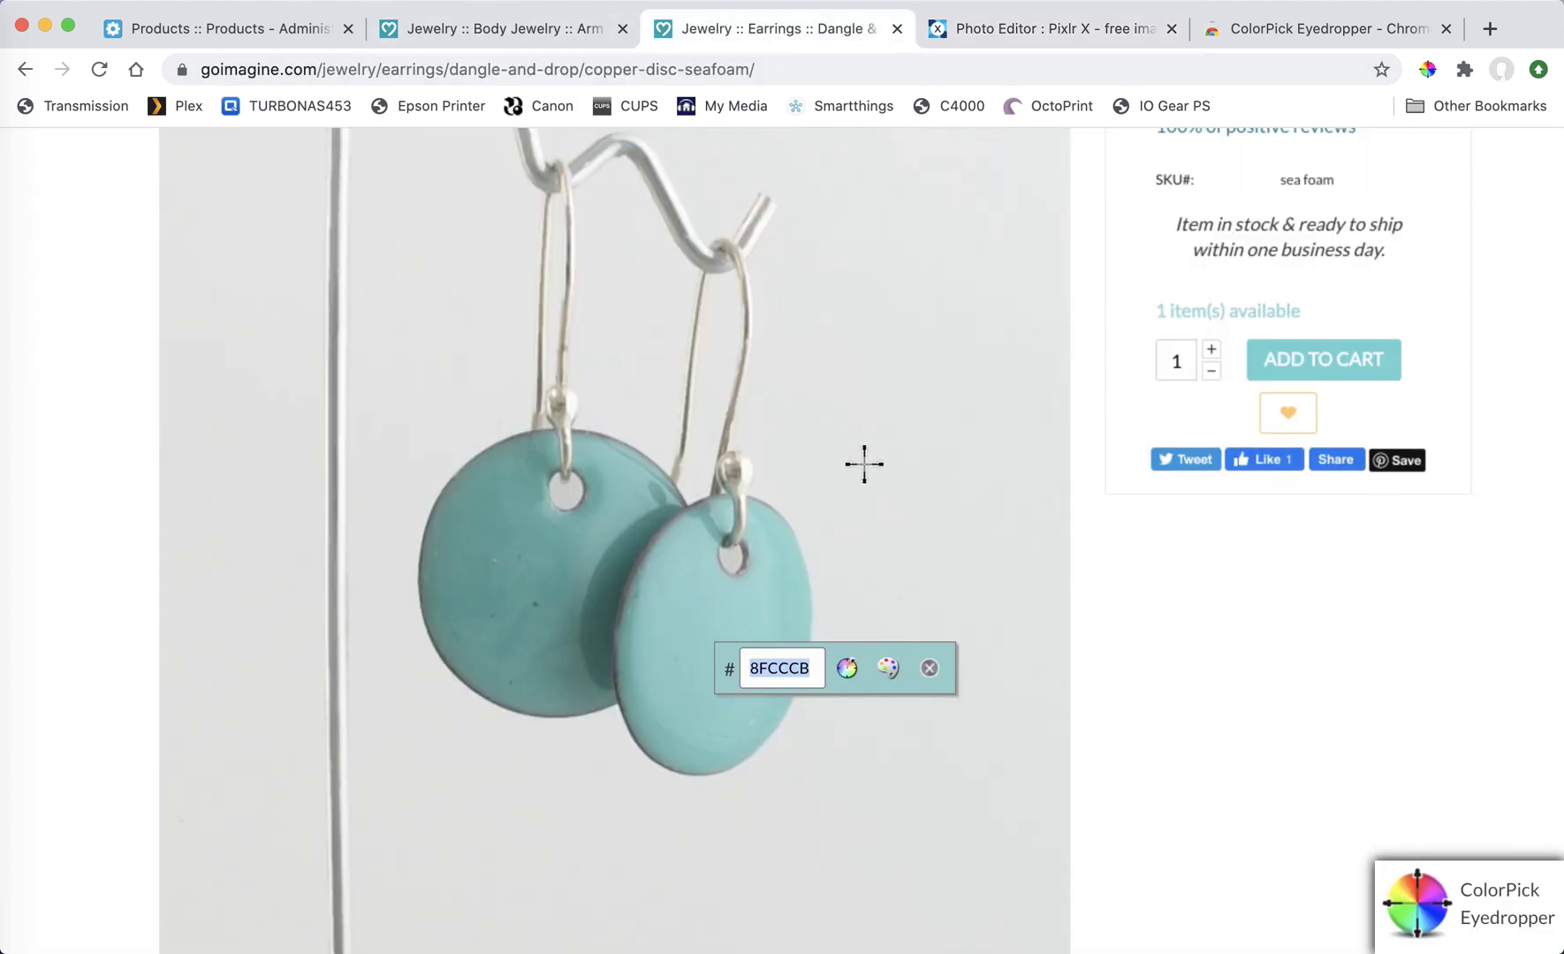
pyautogui.click(929, 670)
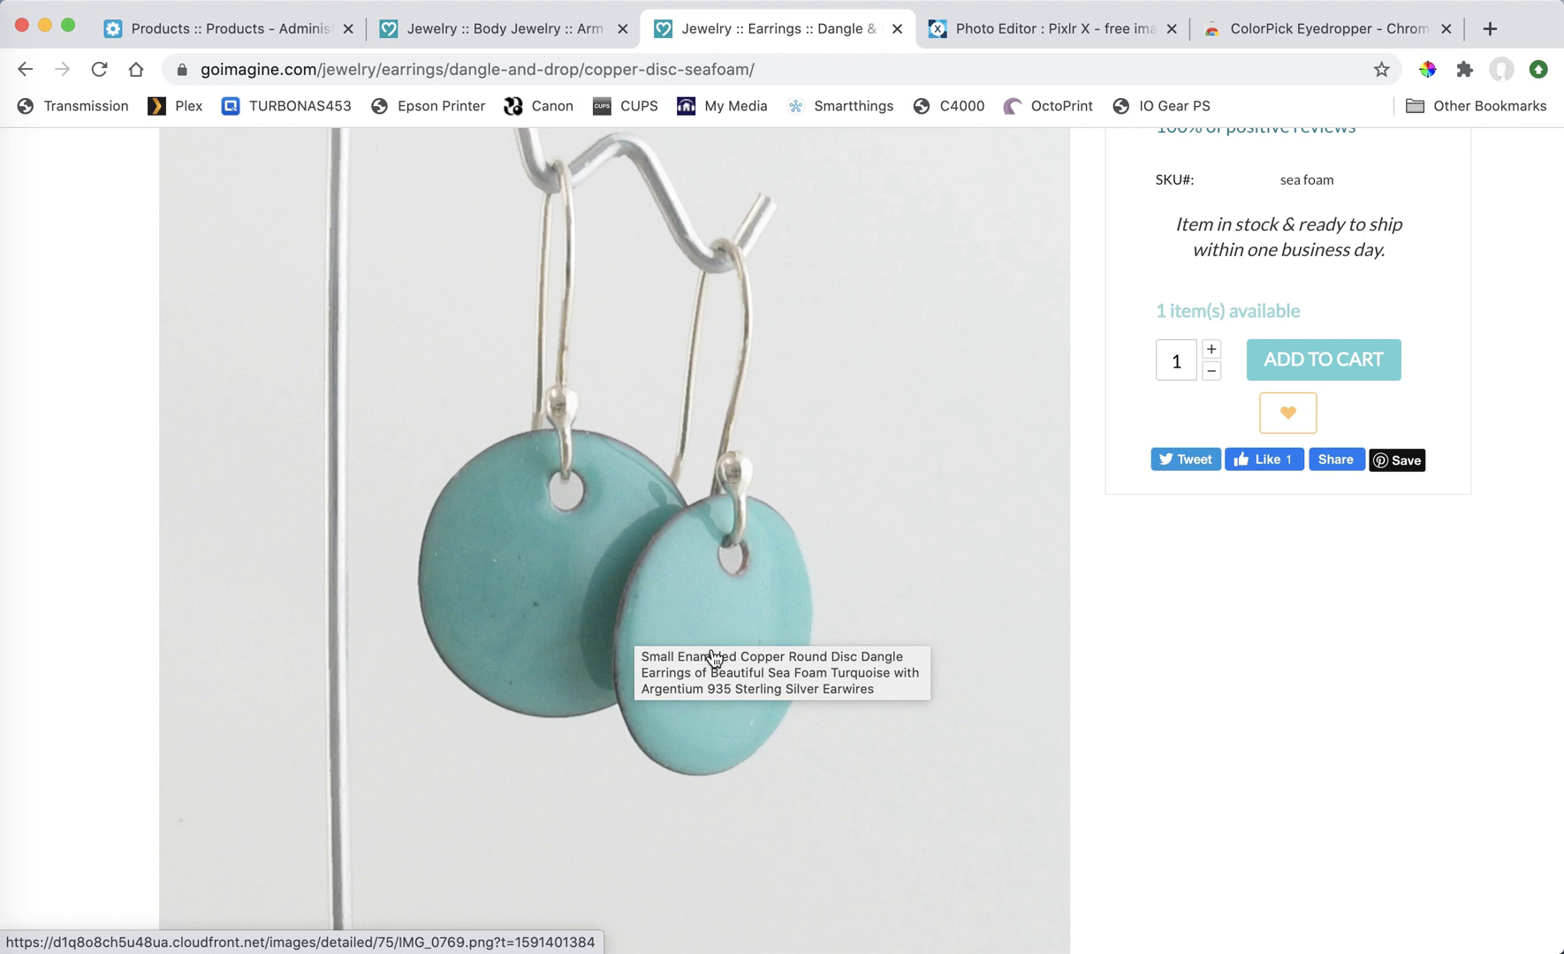
pyautogui.rightClick(738, 599)
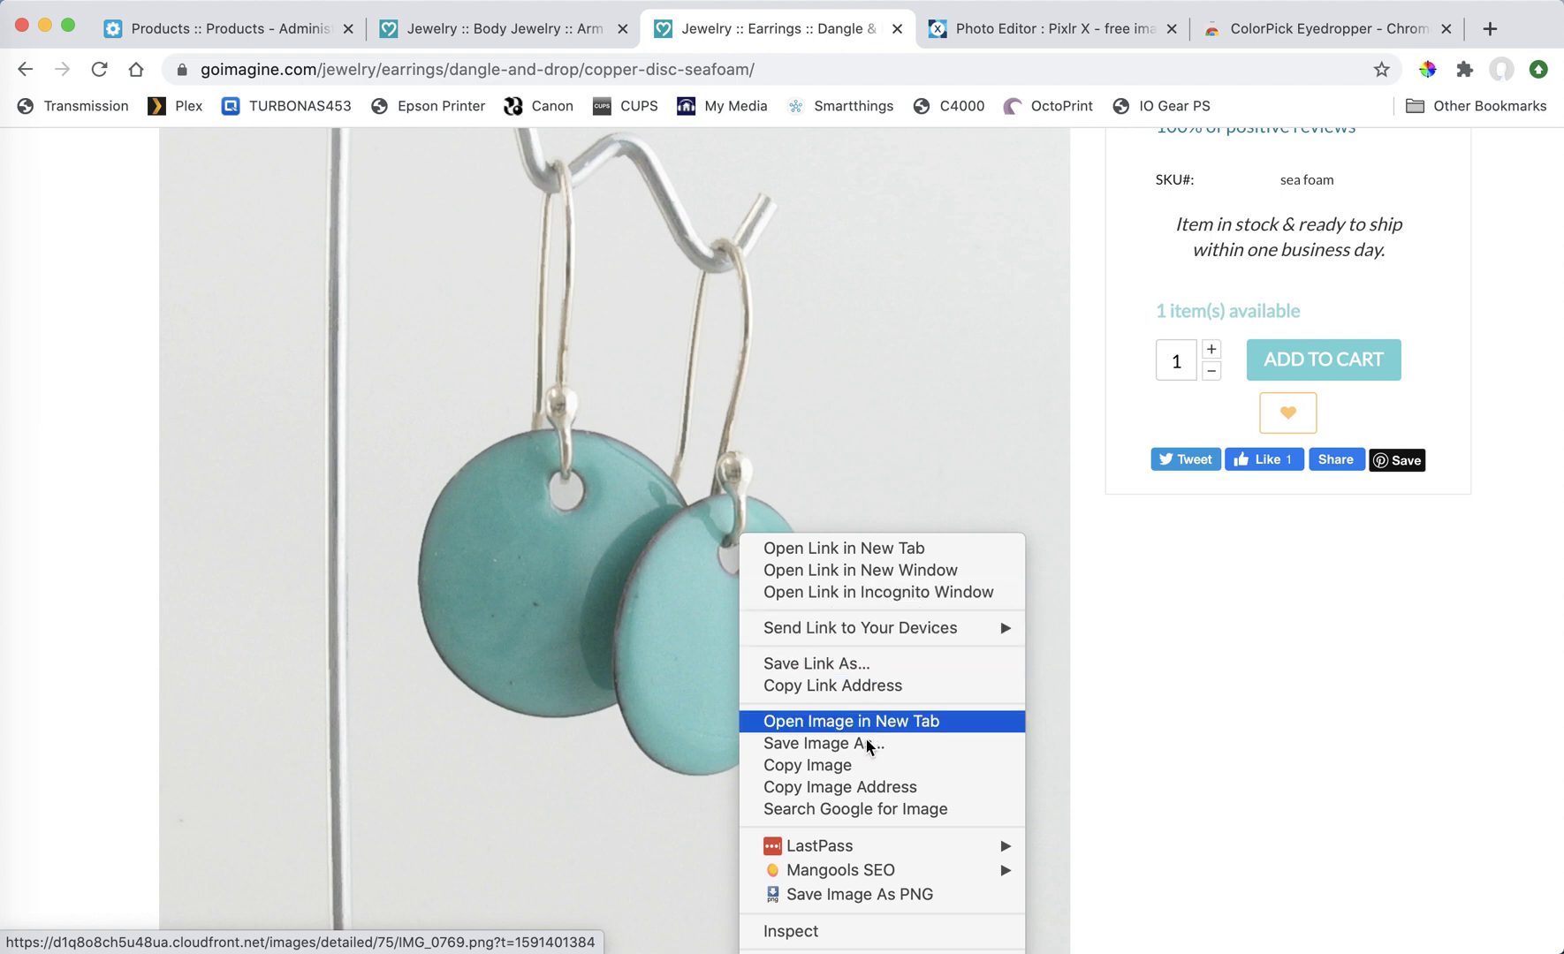
pyautogui.click(862, 766)
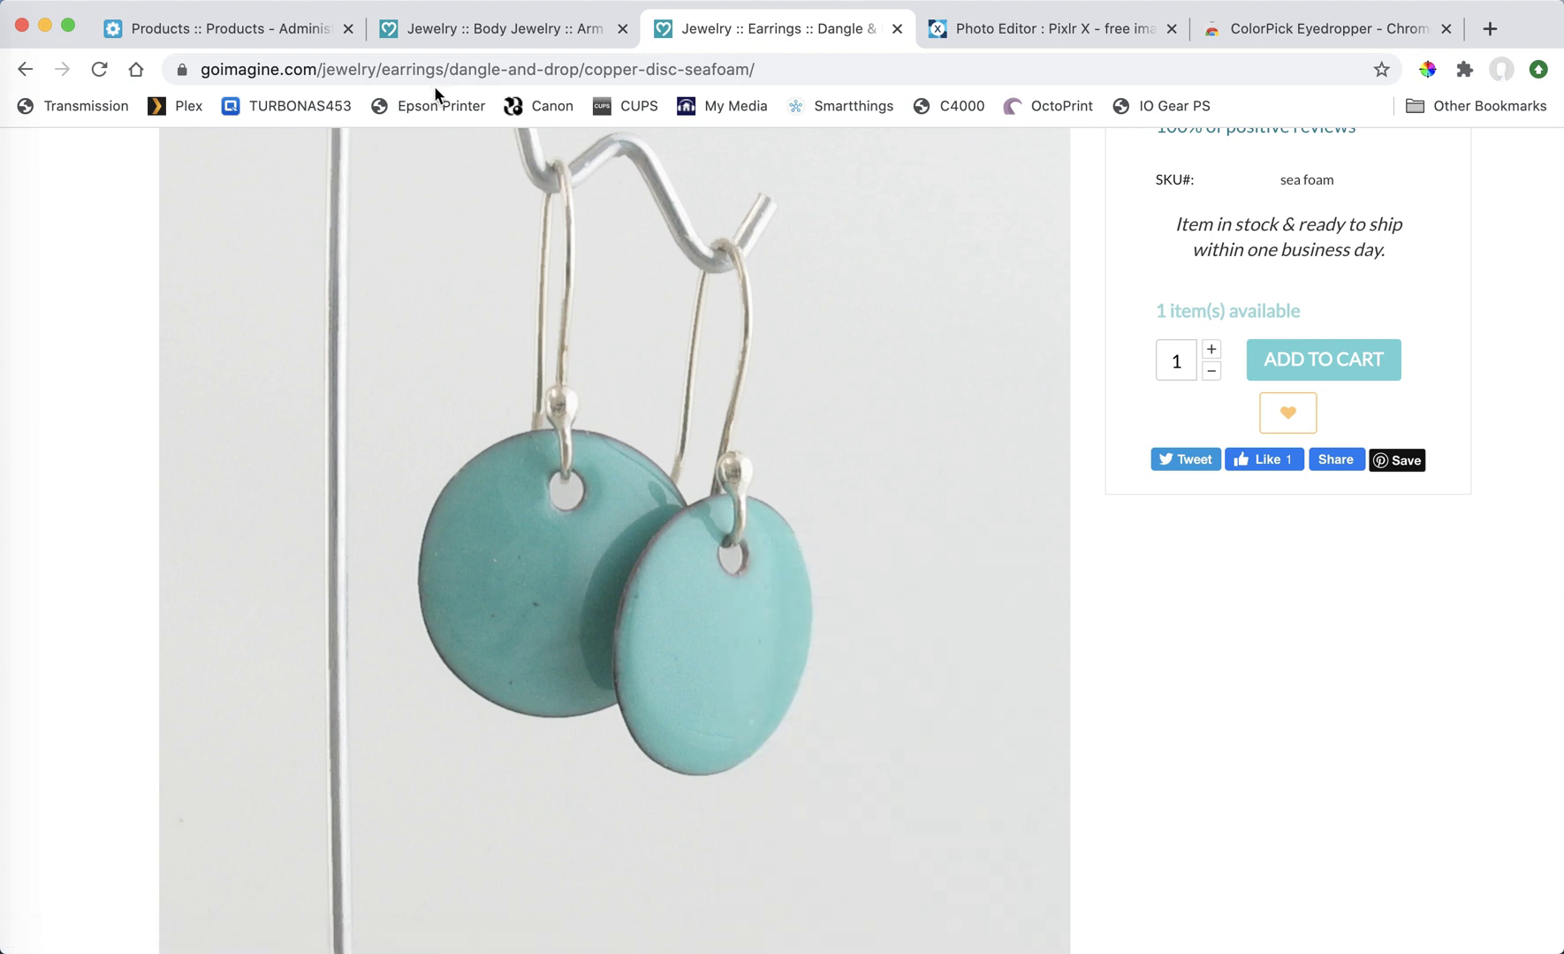
pyautogui.click(1053, 30)
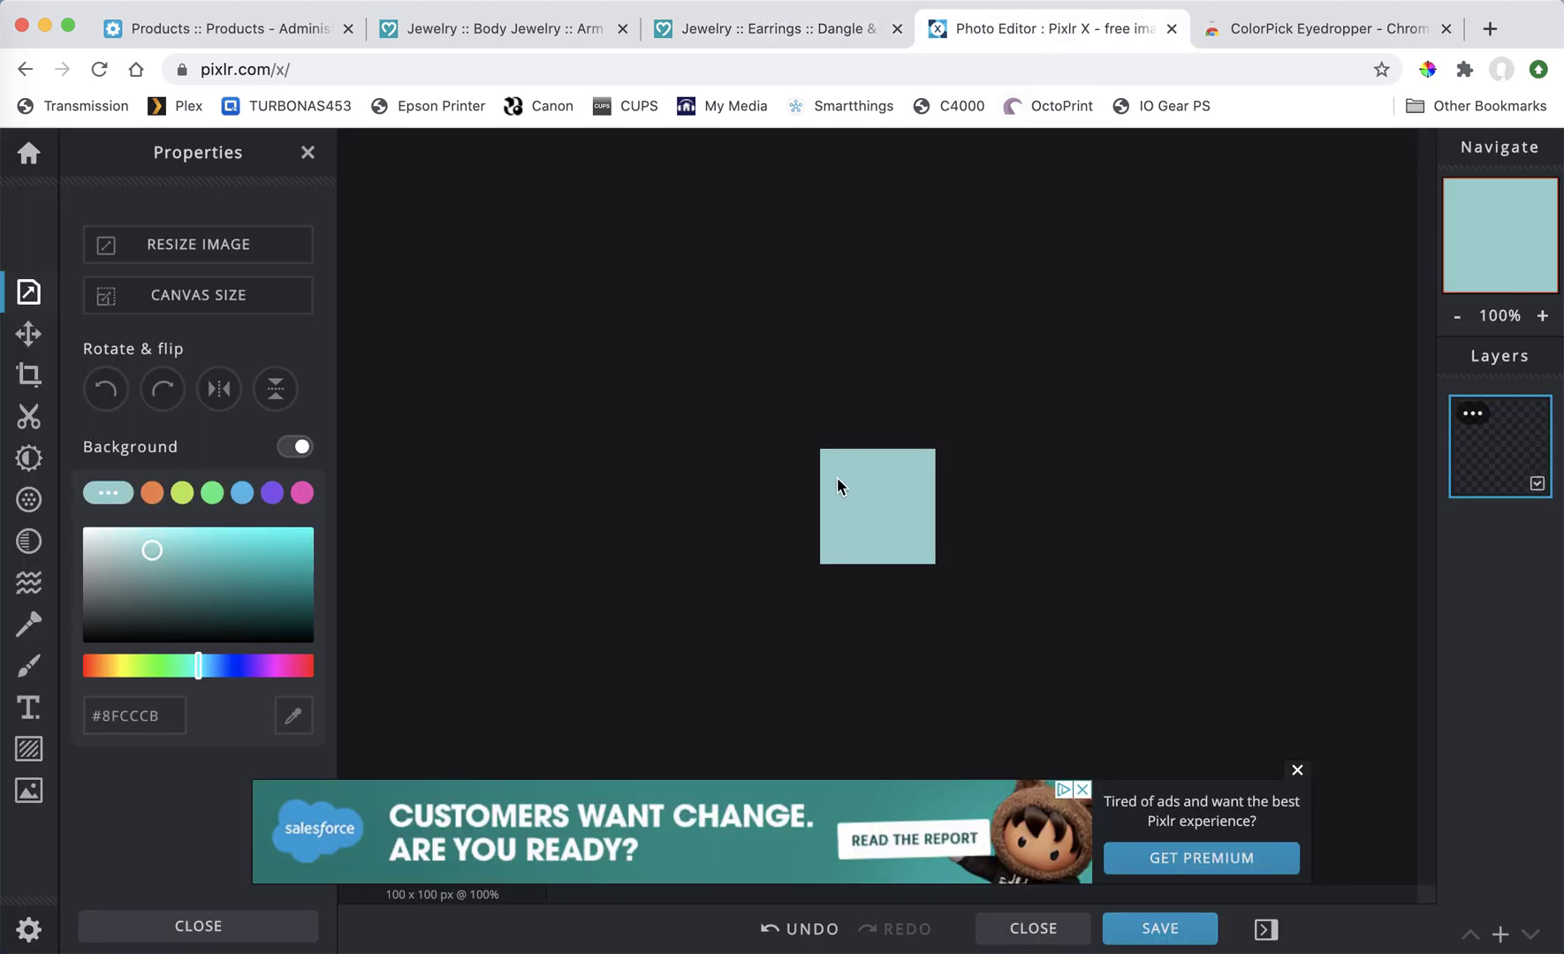
pyautogui.press('super+v')
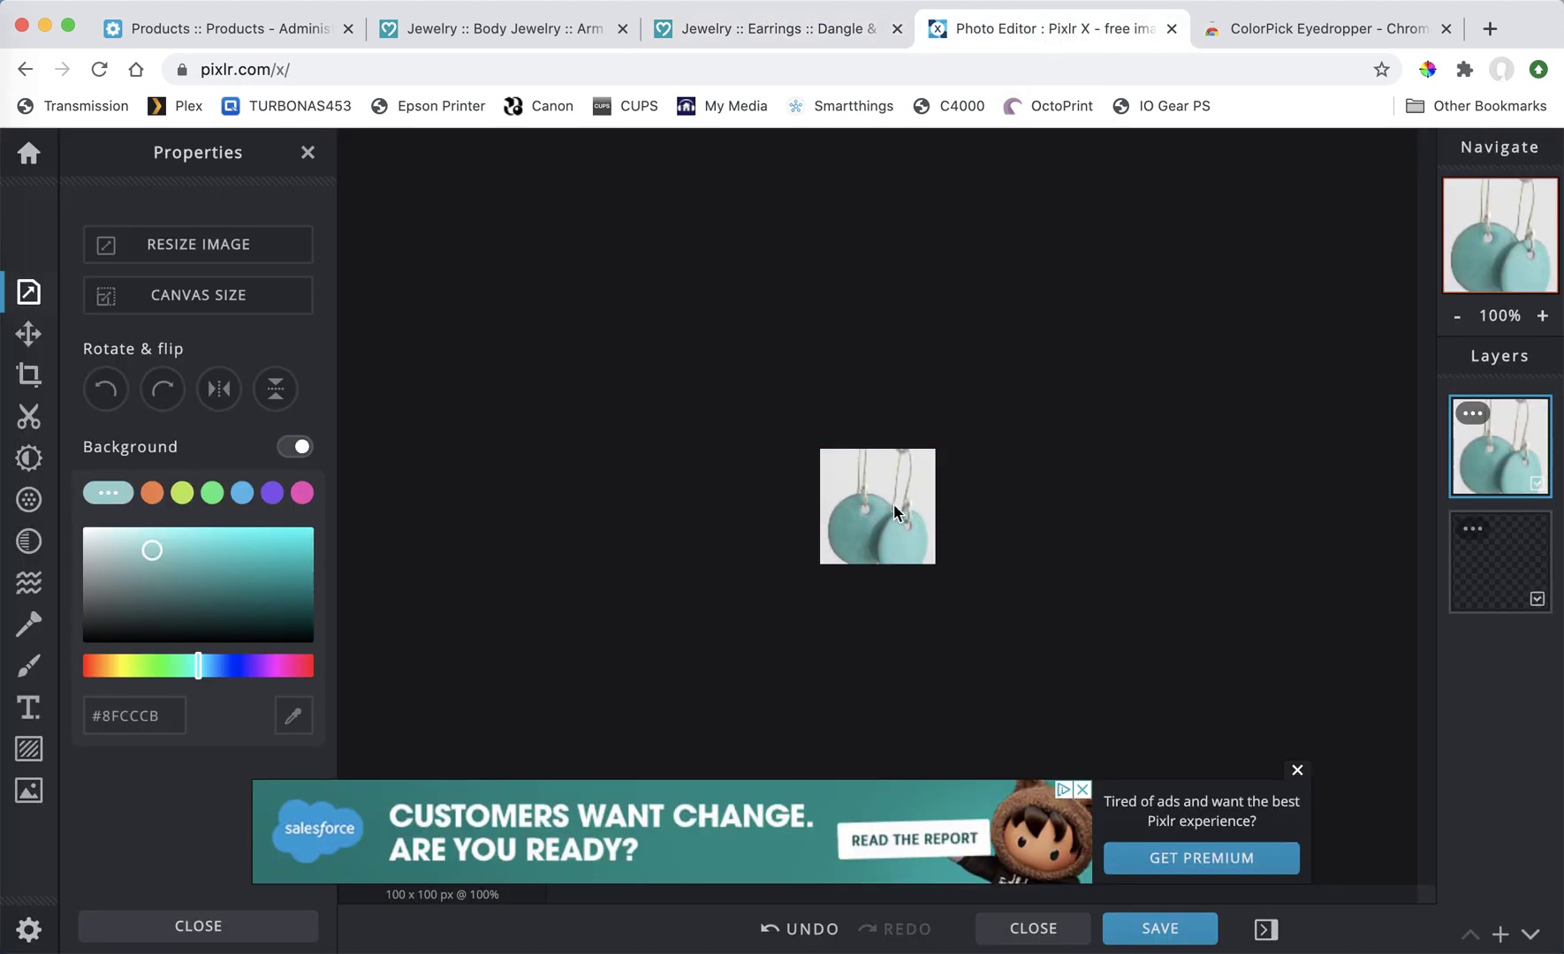
# Enlarge the pasted earring photo to about 207 x 250 px and position it with the earring discs inside the 100 x 100 px canvas
pyautogui.click(28, 333)
pyautogui.moveTo(829, 540); pyautogui.dragTo(921, 505)
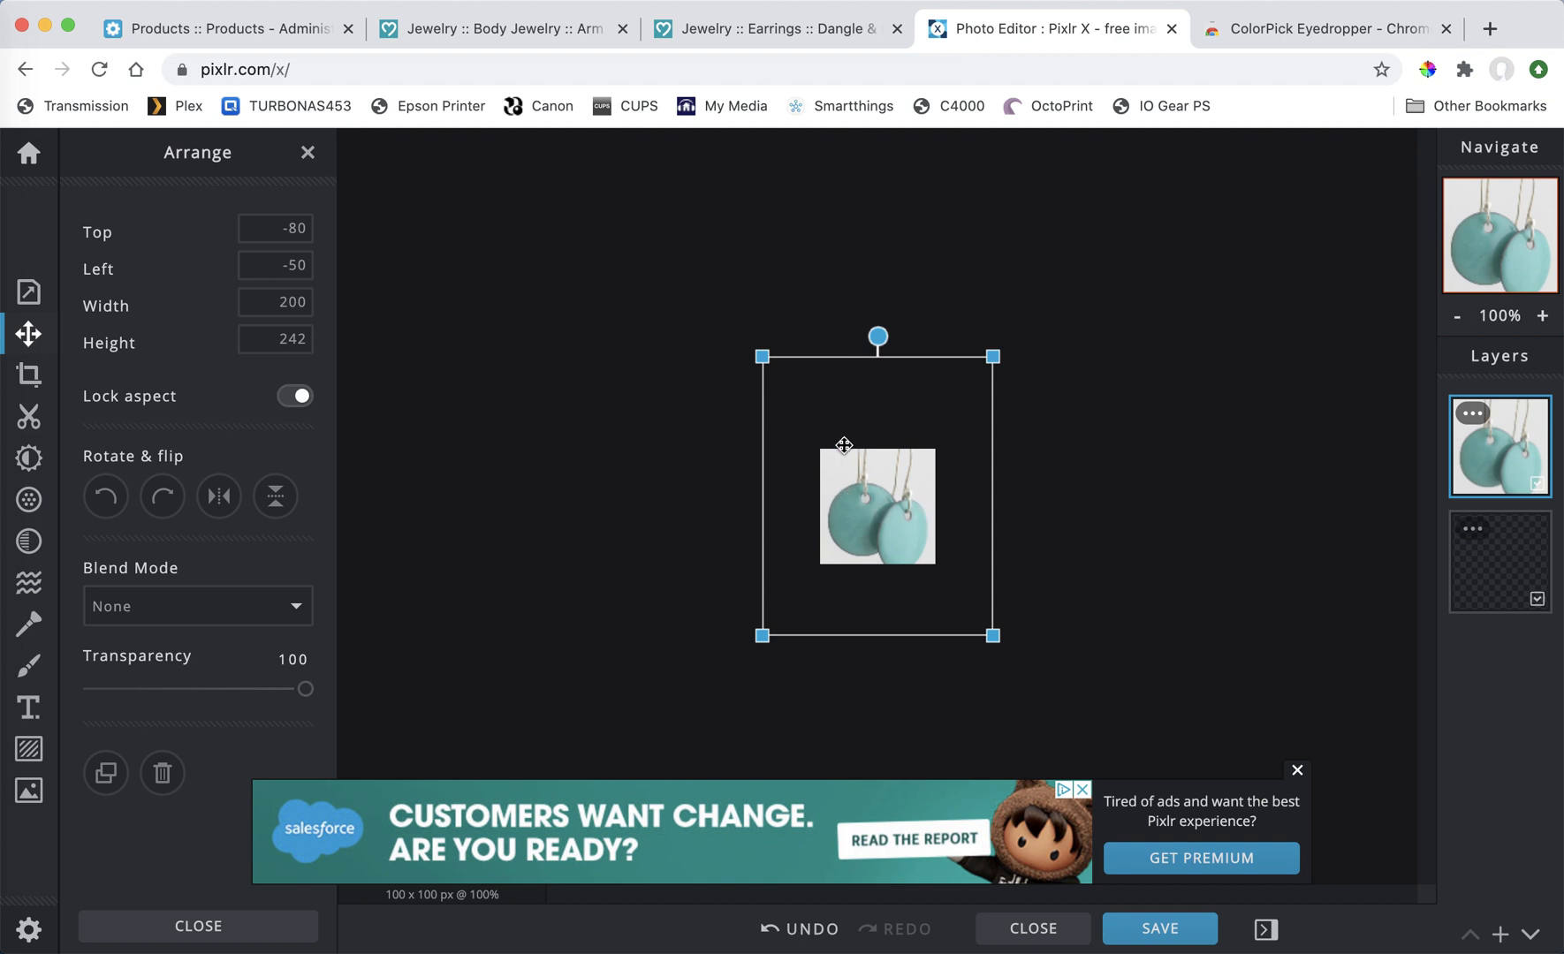
pyautogui.moveTo(762, 356); pyautogui.dragTo(754, 345)
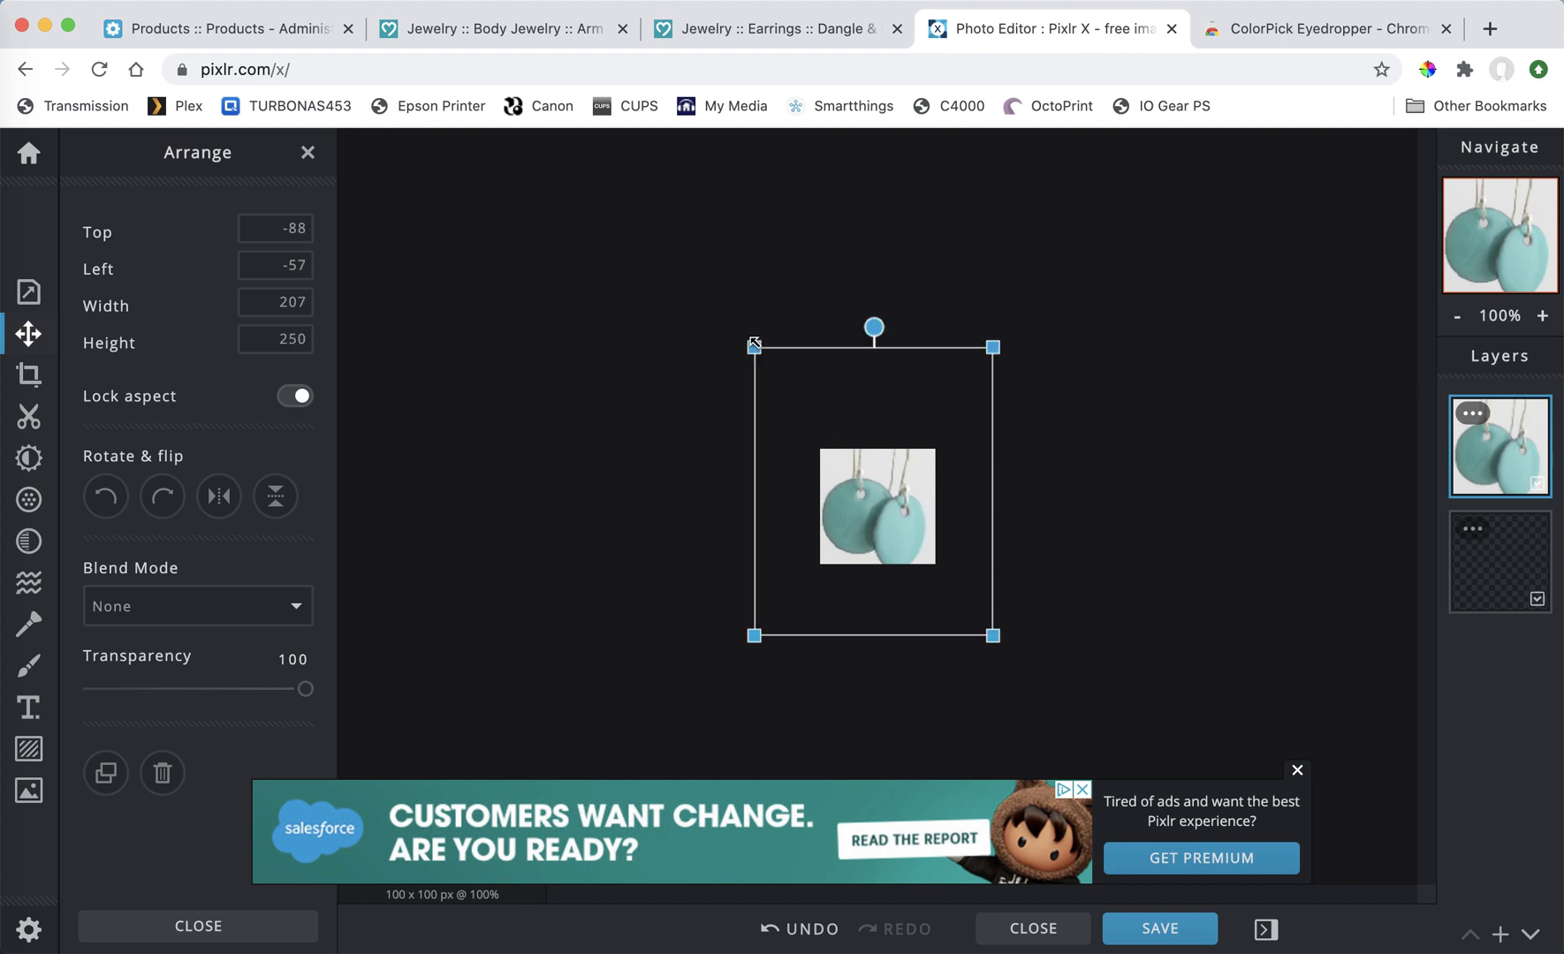
pyautogui.moveTo(899, 552); pyautogui.dragTo(901, 542)
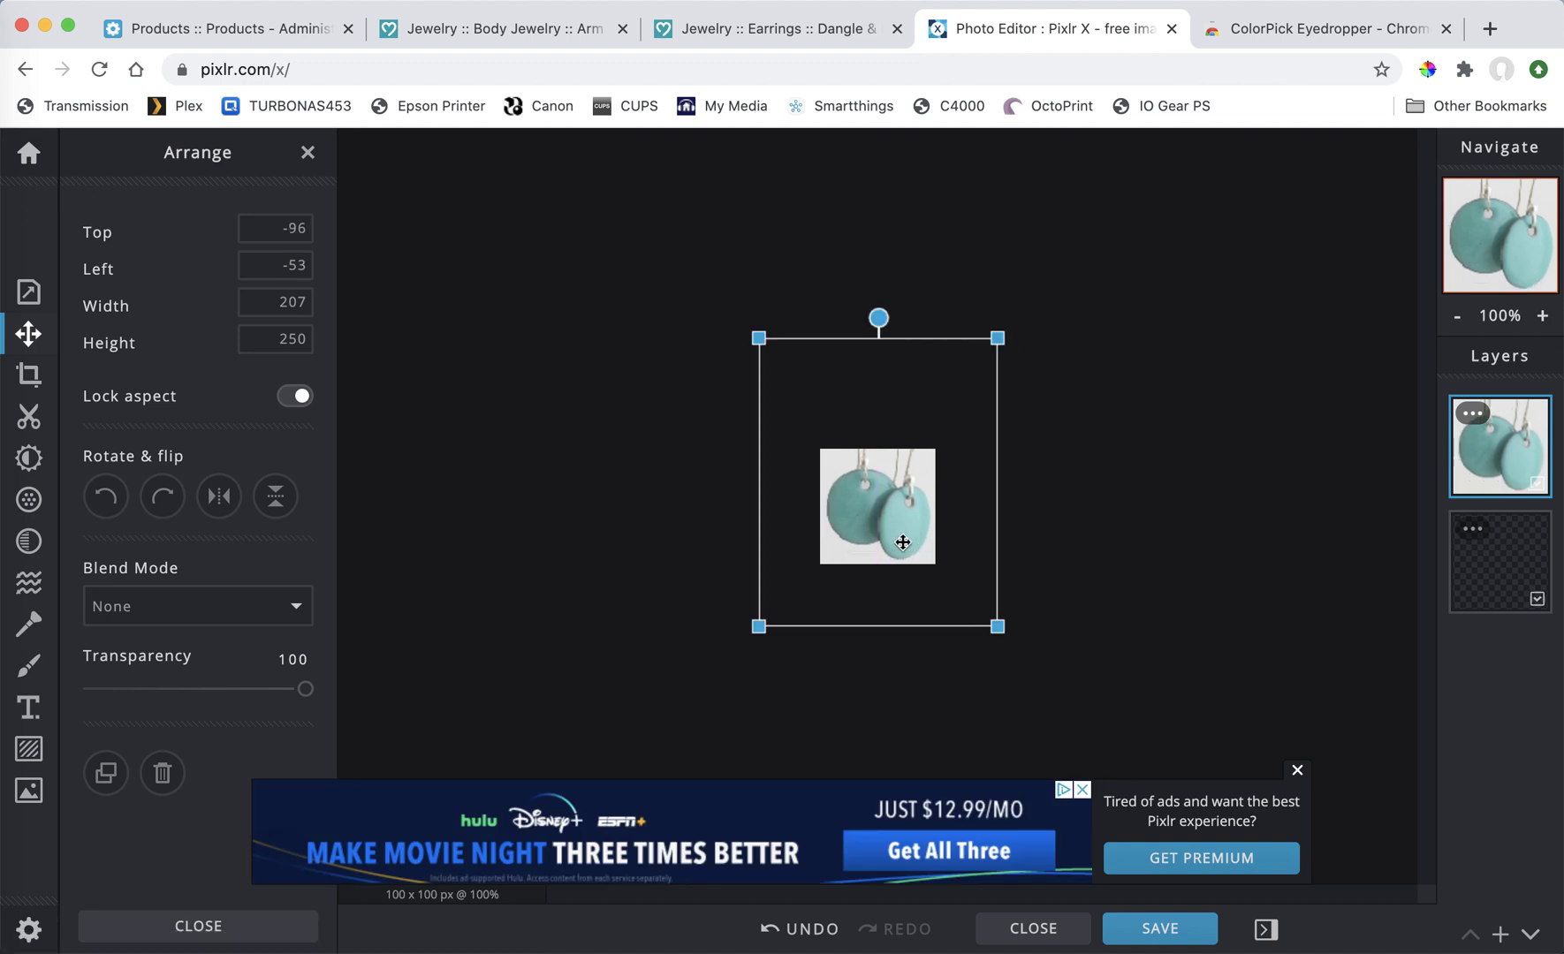
# Deselect the earring photo layer and open the image's save settings, naming the file earrings-teal
pyautogui.click(1070, 518)
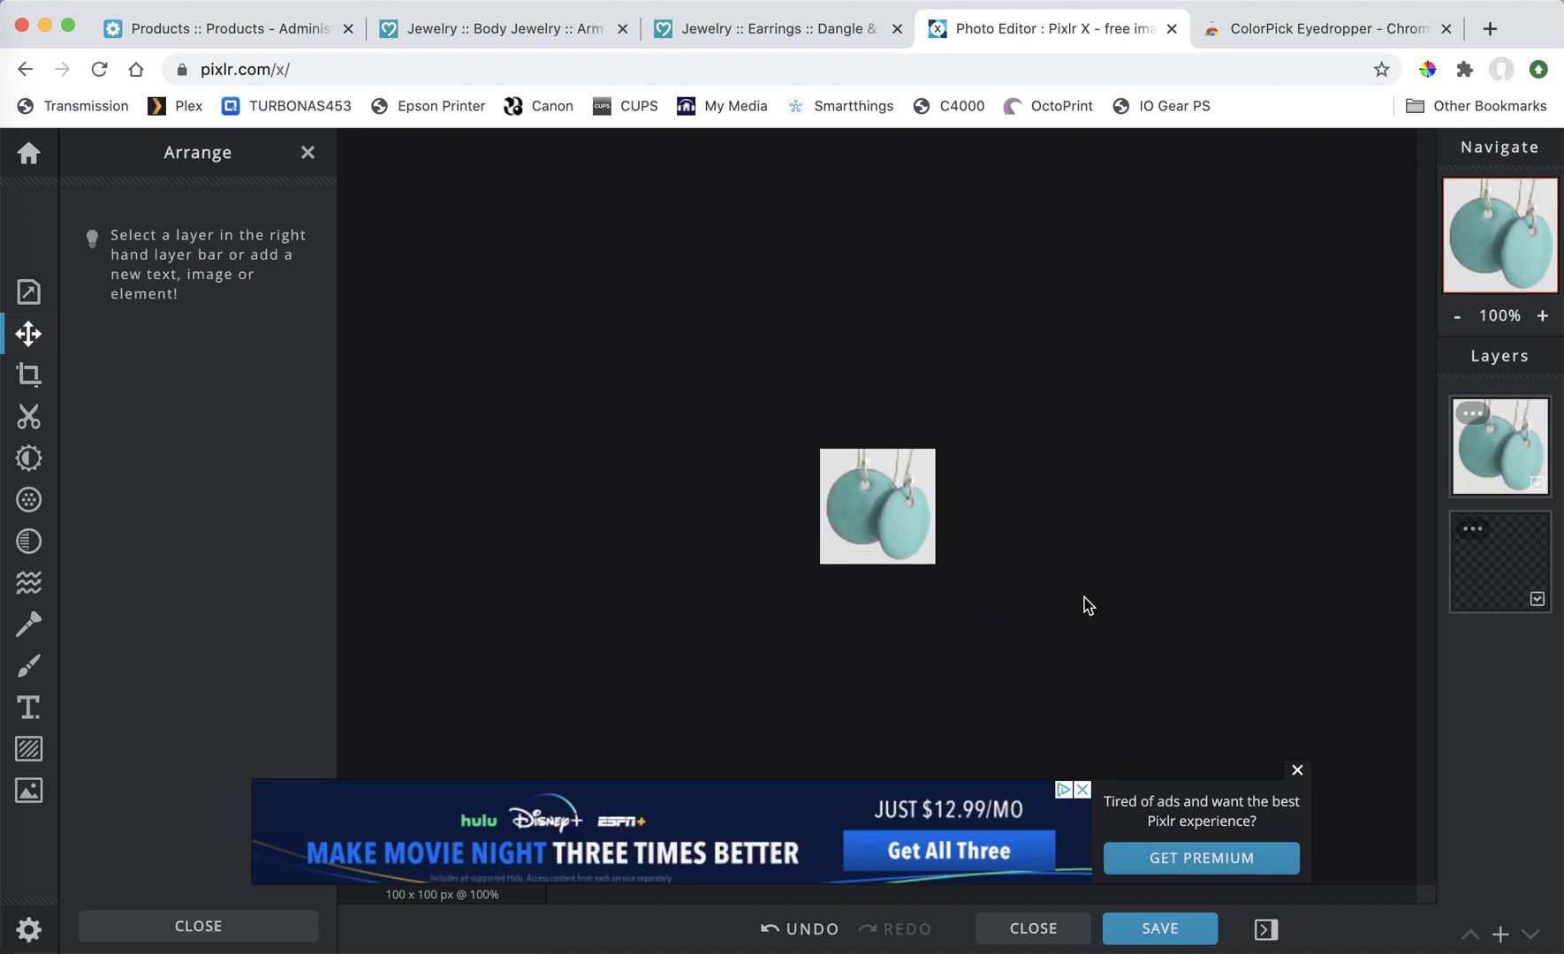
pyautogui.click(1160, 929)
pyautogui.moveTo(888, 382); pyautogui.dragTo(749, 382)
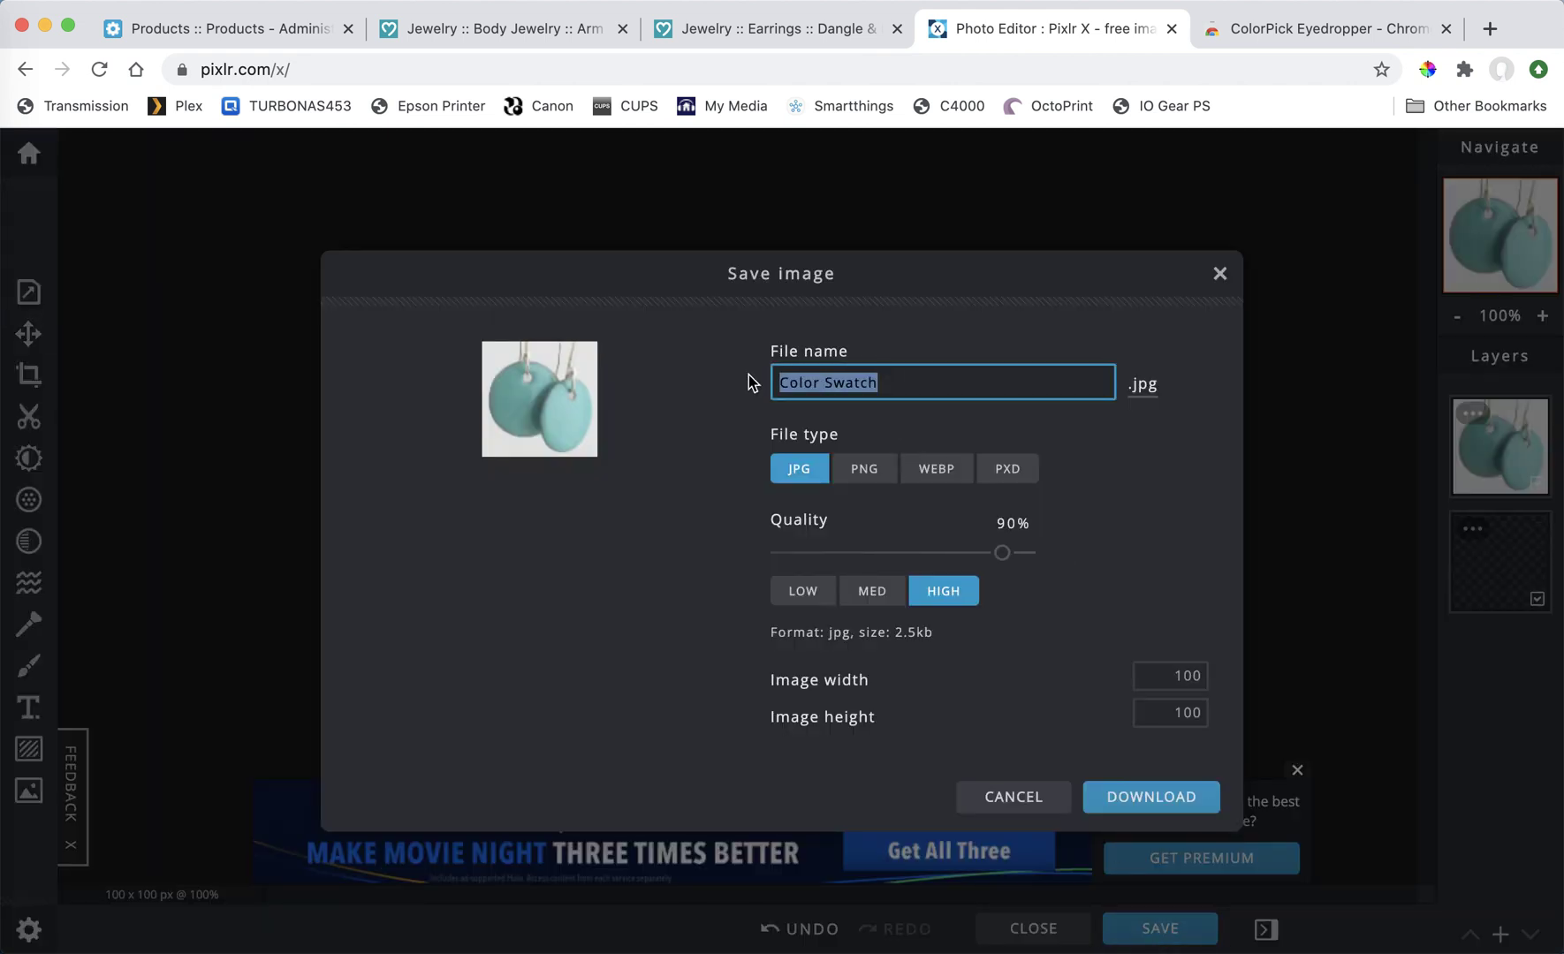
pyautogui.write('earrings-teal')
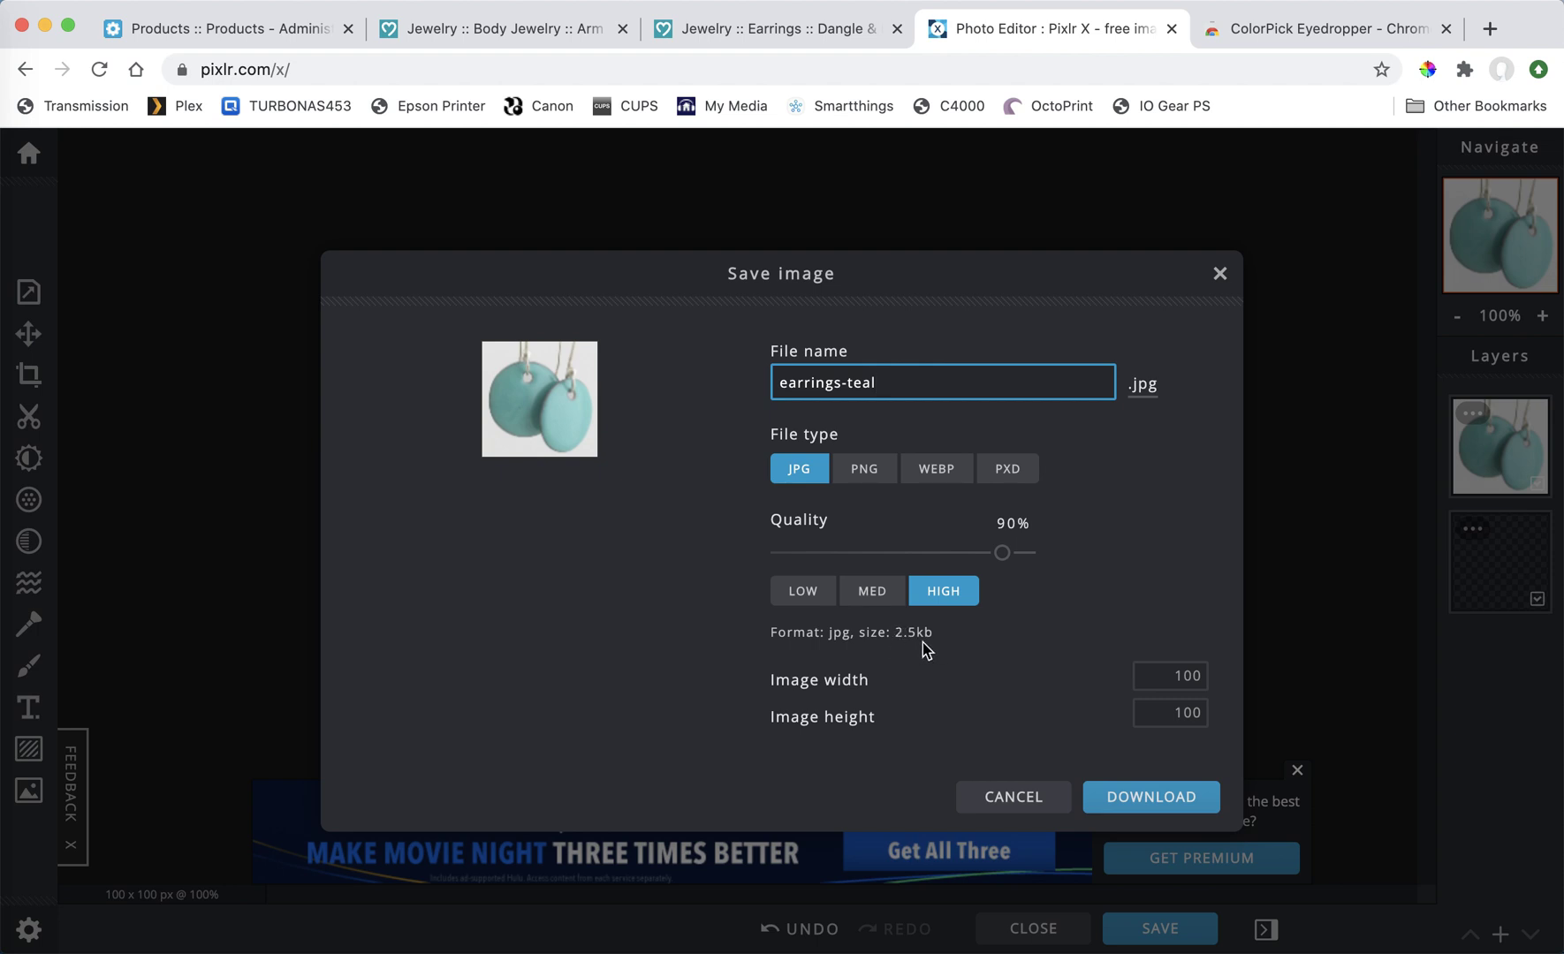
# Set the JPG quality to Low (50%) and download the 100 x 100 px swatch as earrings-teal.jpg into the Color Swatches folder
pyautogui.click(872, 601)
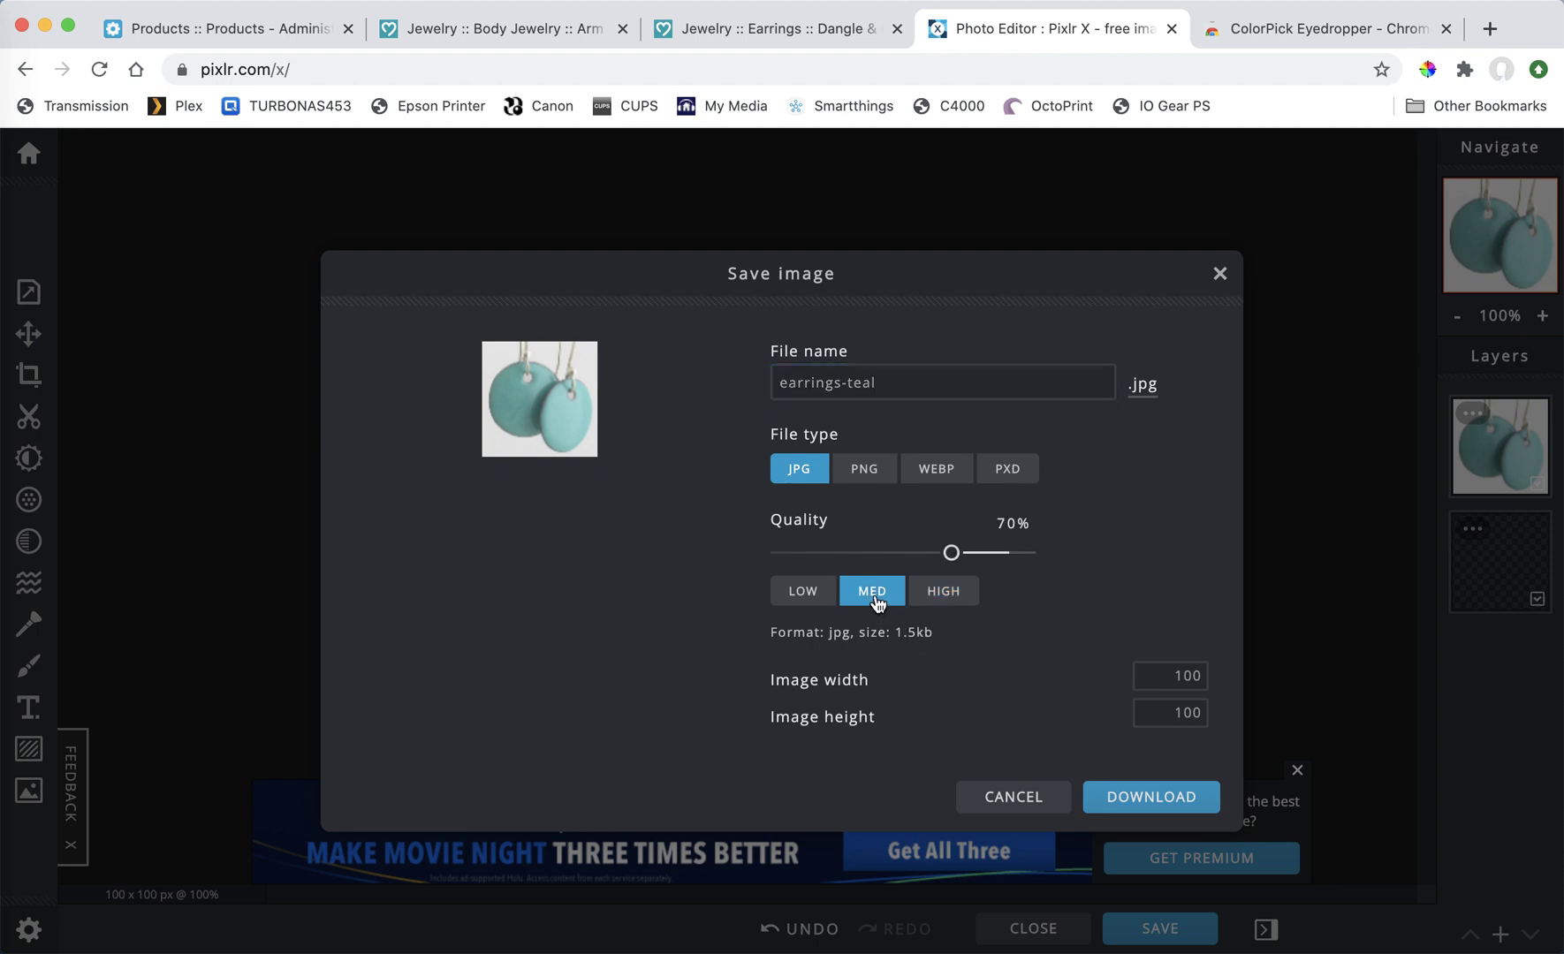
pyautogui.click(967, 591)
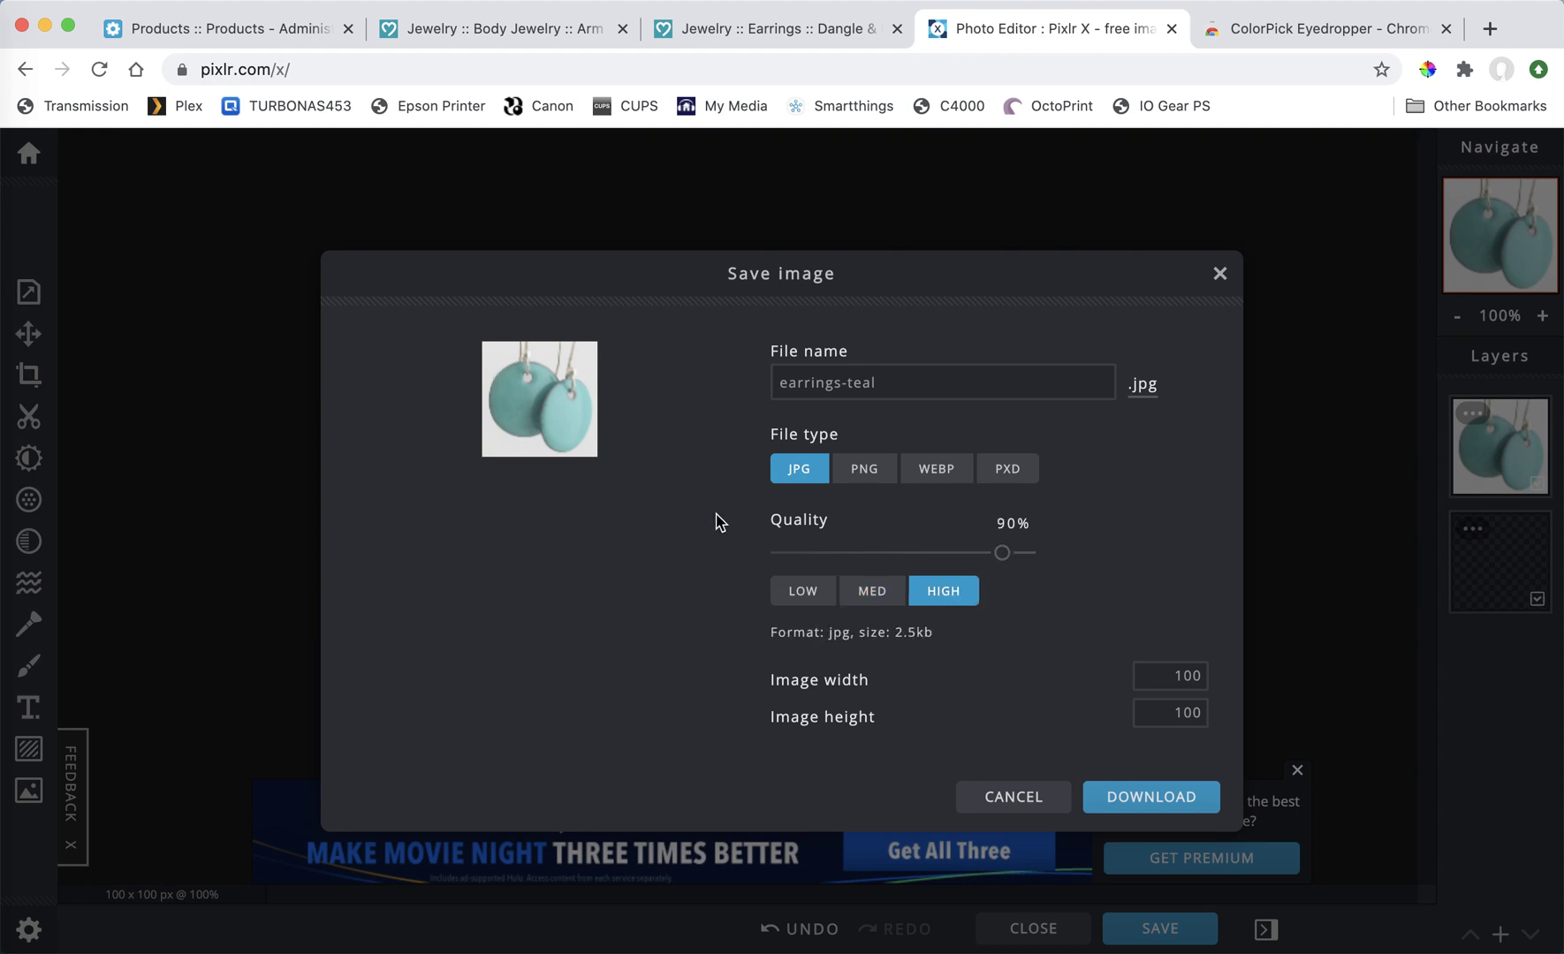
pyautogui.click(792, 592)
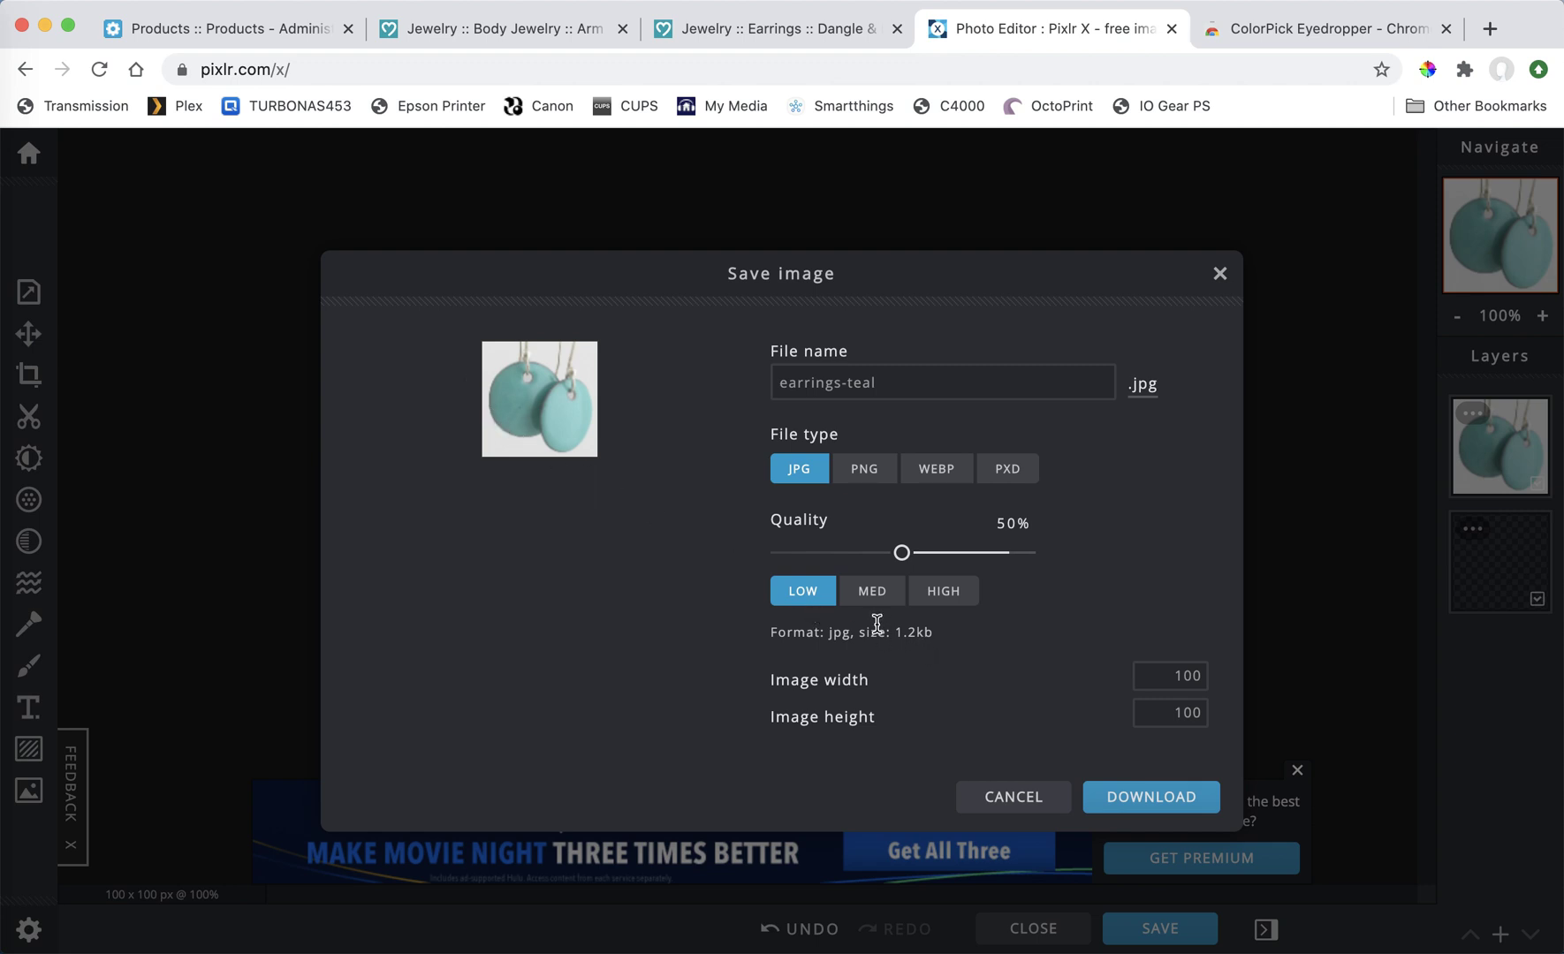
pyautogui.click(1145, 725)
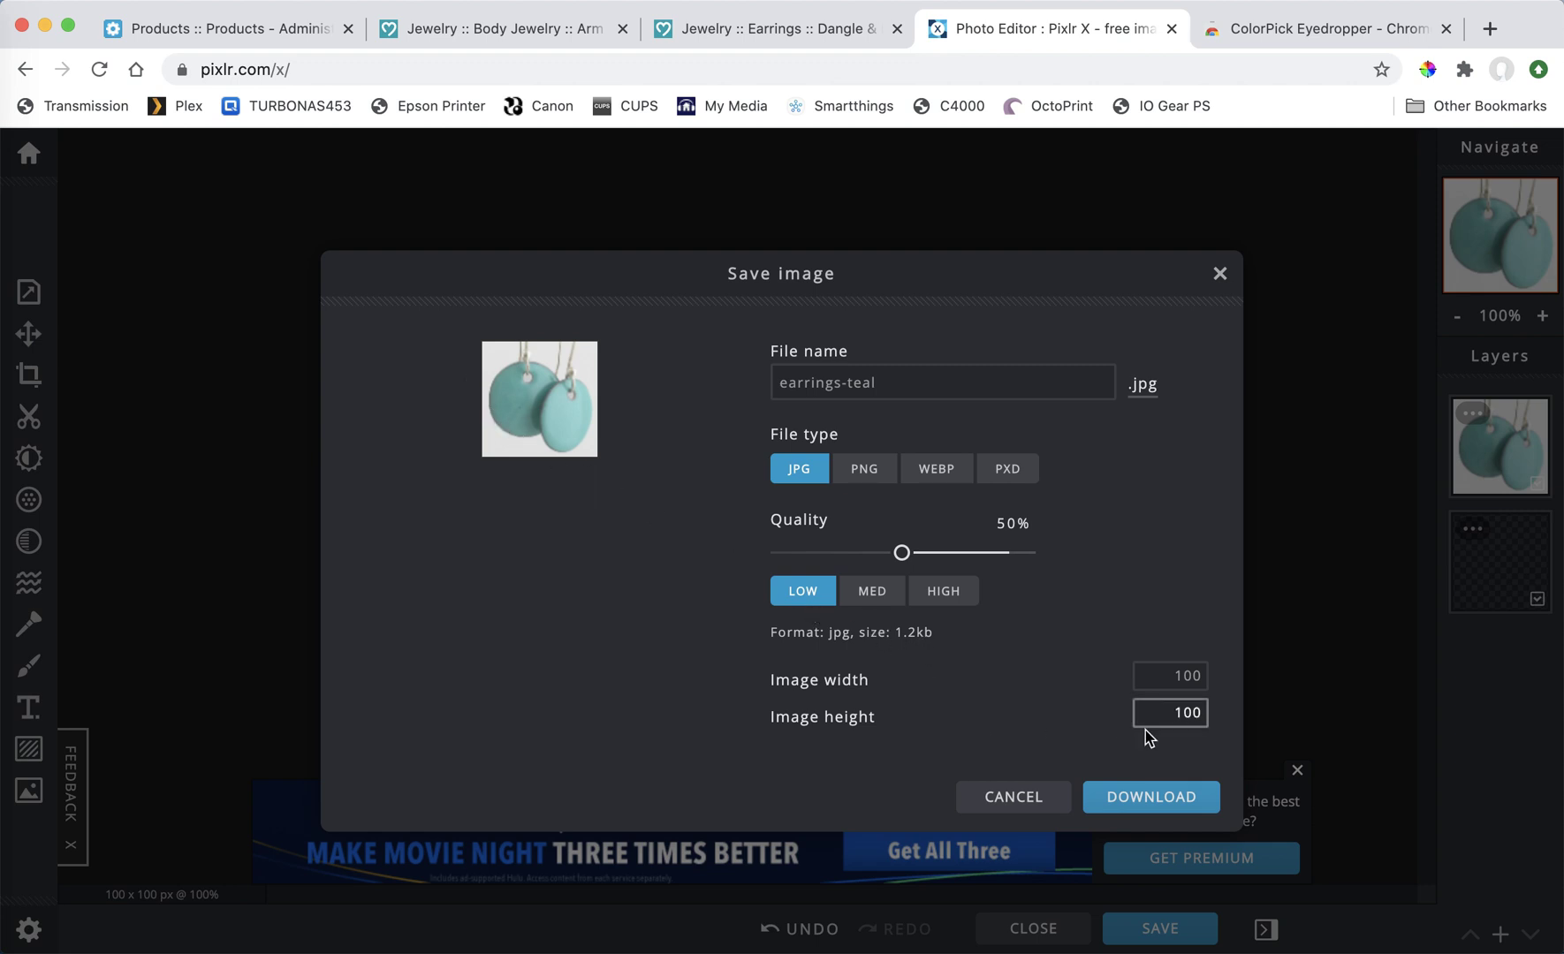
pyautogui.click(1153, 797)
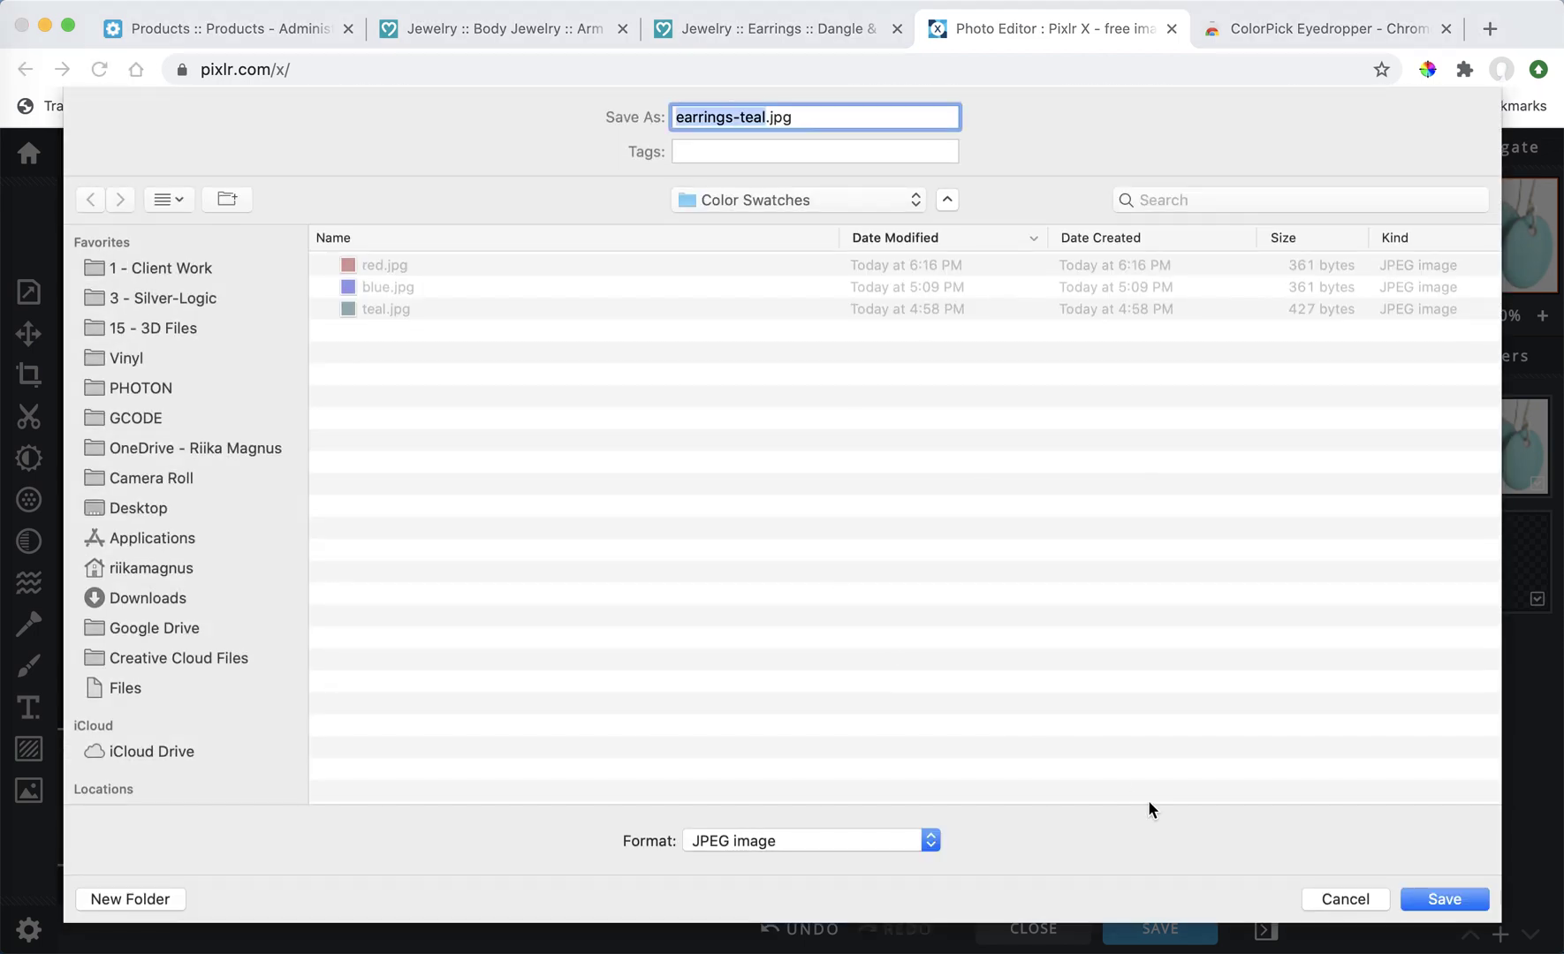
pyautogui.click(1408, 896)
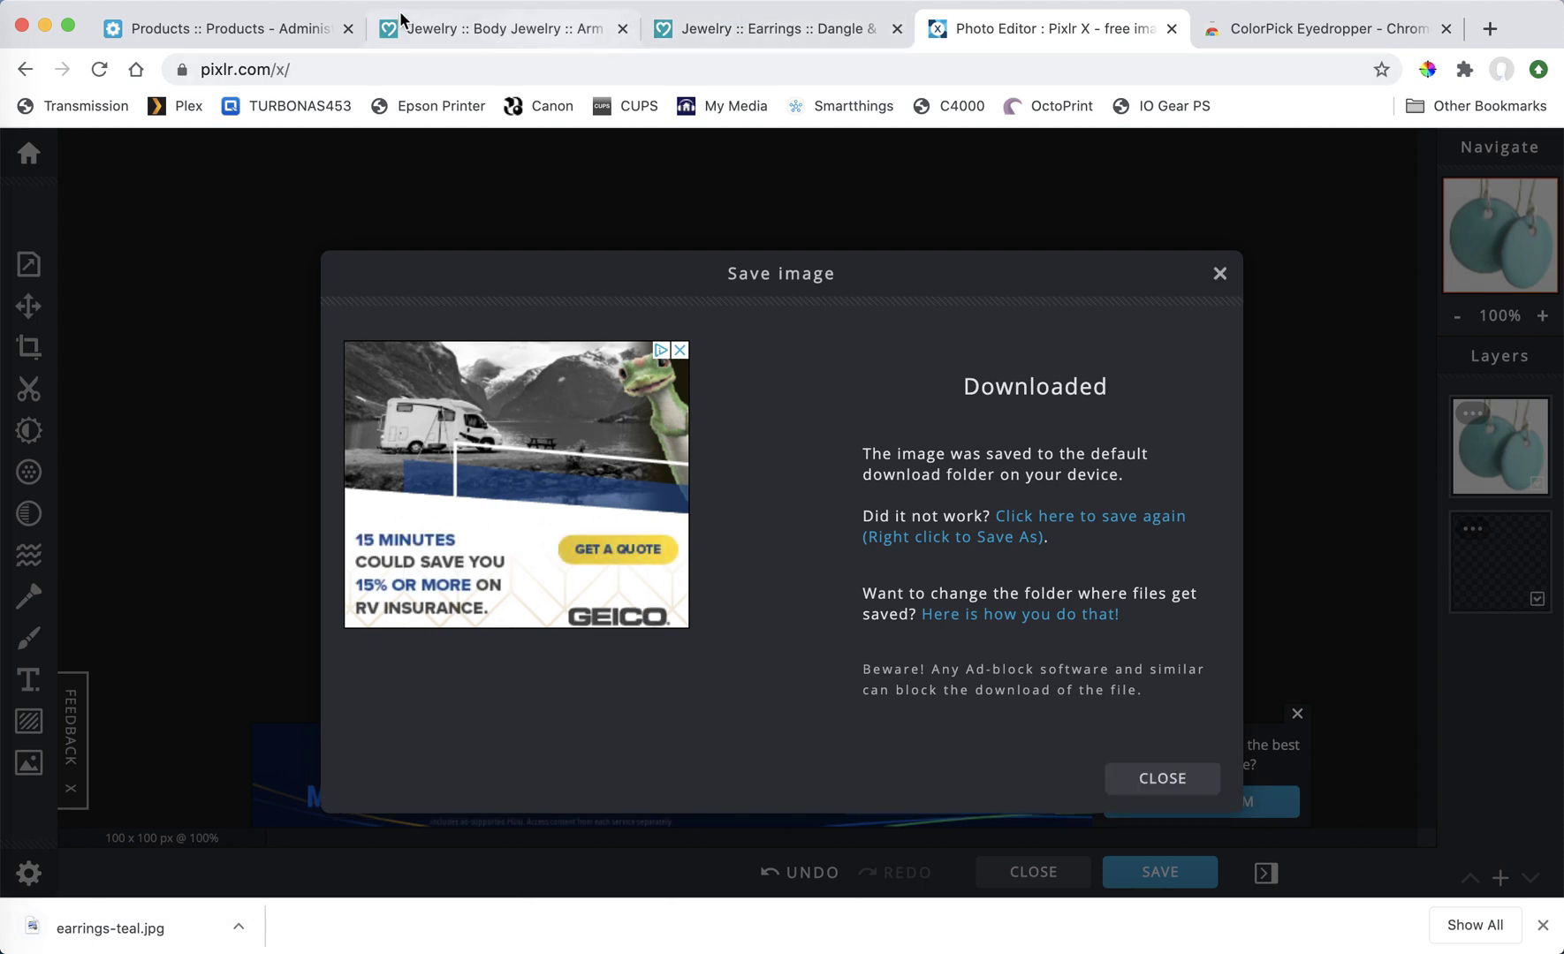
# Switch to the goimagine product editor and add a Teal Earrings variant at position 30 to the Color option
pyautogui.click(245, 28)
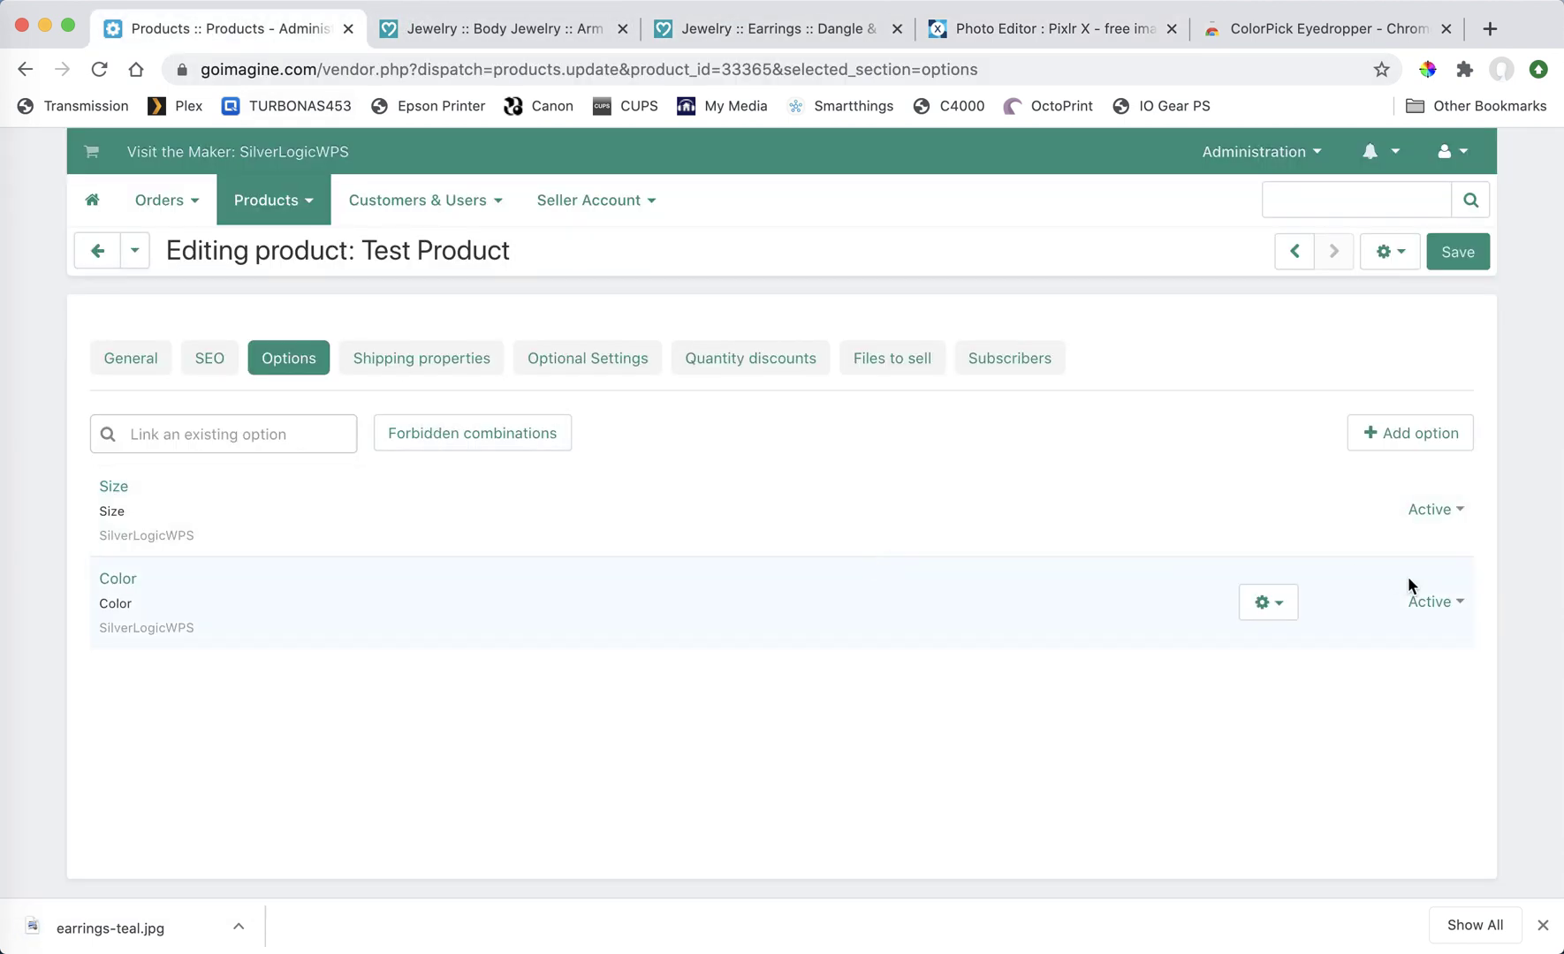
pyautogui.click(117, 579)
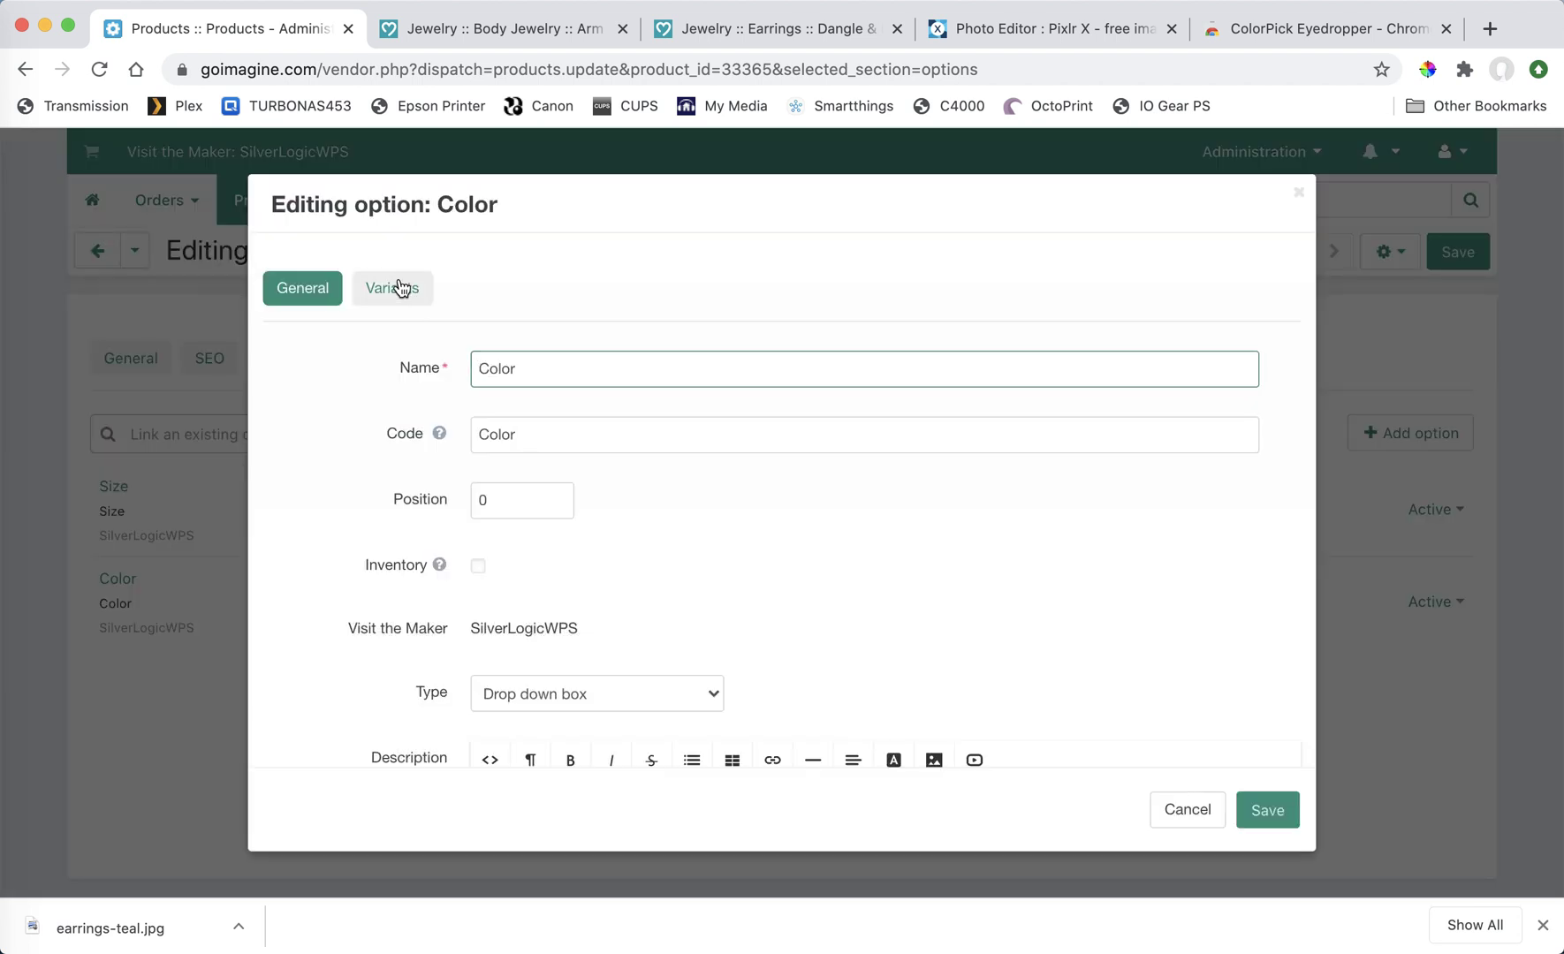
pyautogui.click(402, 289)
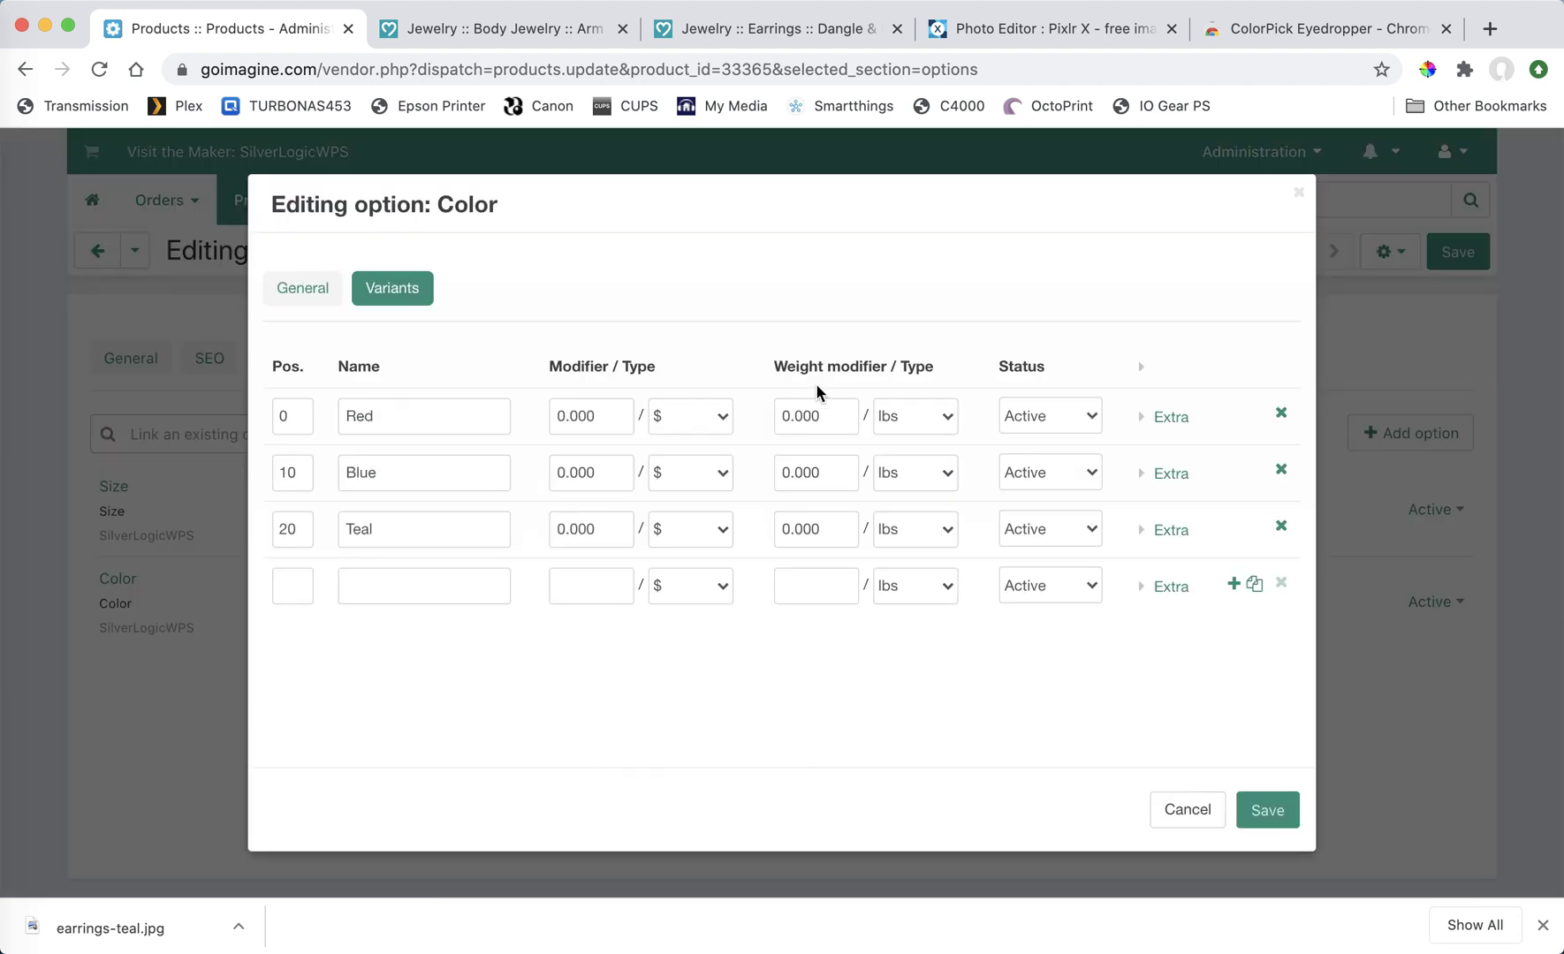
pyautogui.click(293, 587)
pyautogui.write('30')
pyautogui.press('Tab')
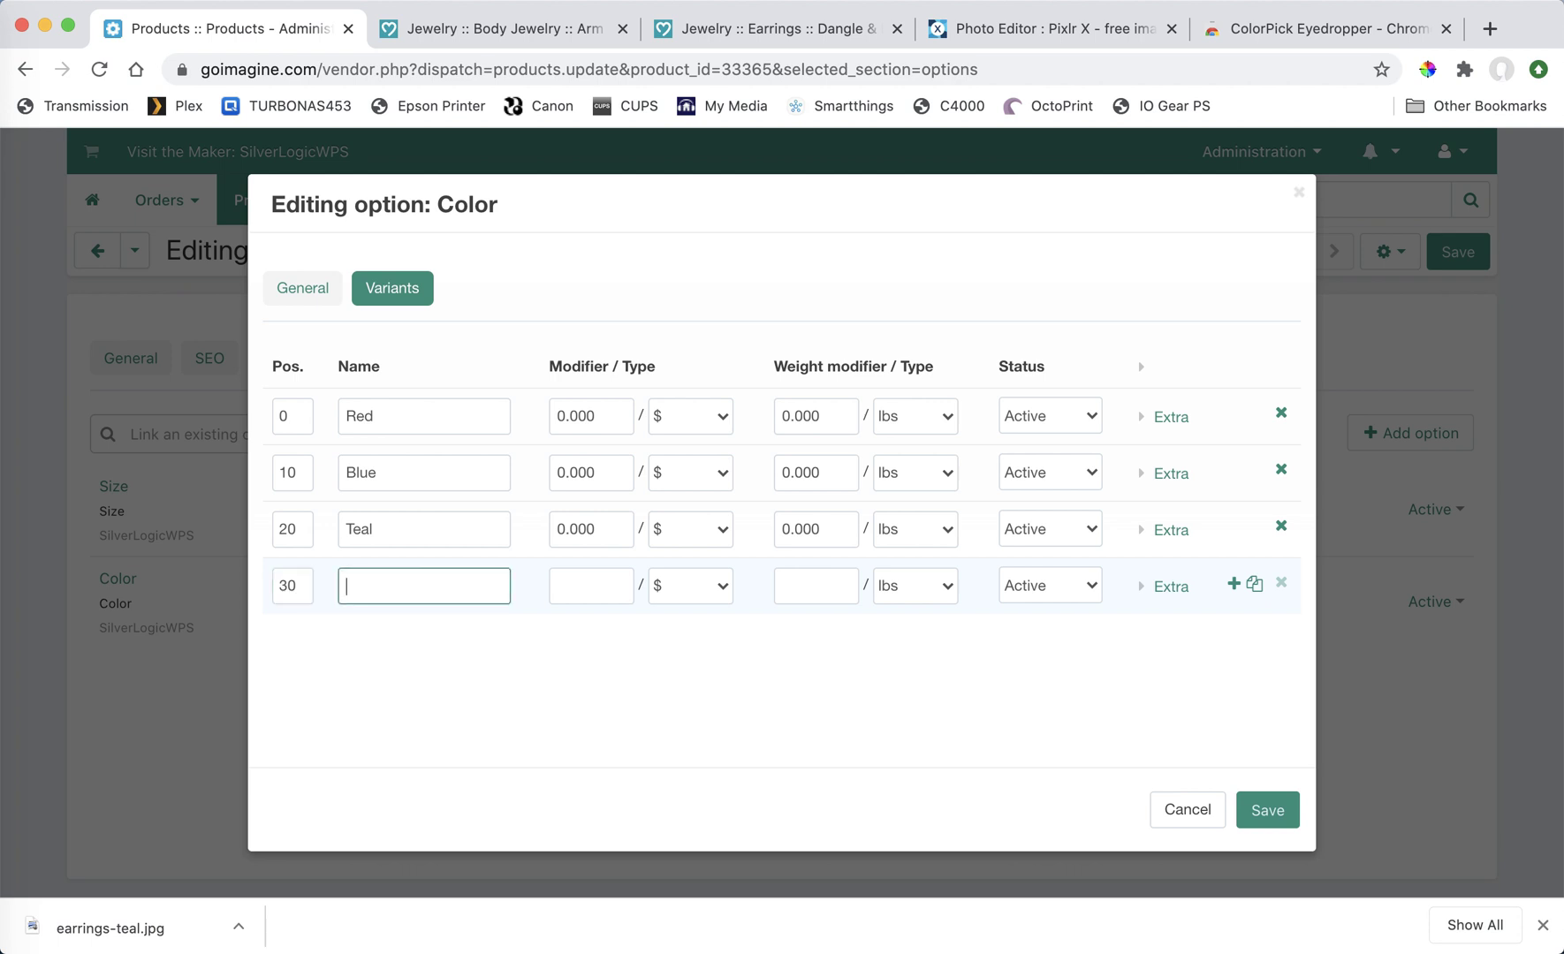
pyautogui.write('Teal Earrings')
# Upload earrings-teal.jpg as the icon of the Teal Earrings variant and save the Color option
pyautogui.click(1171, 587)
pyautogui.scroll(-4, 739, 693)
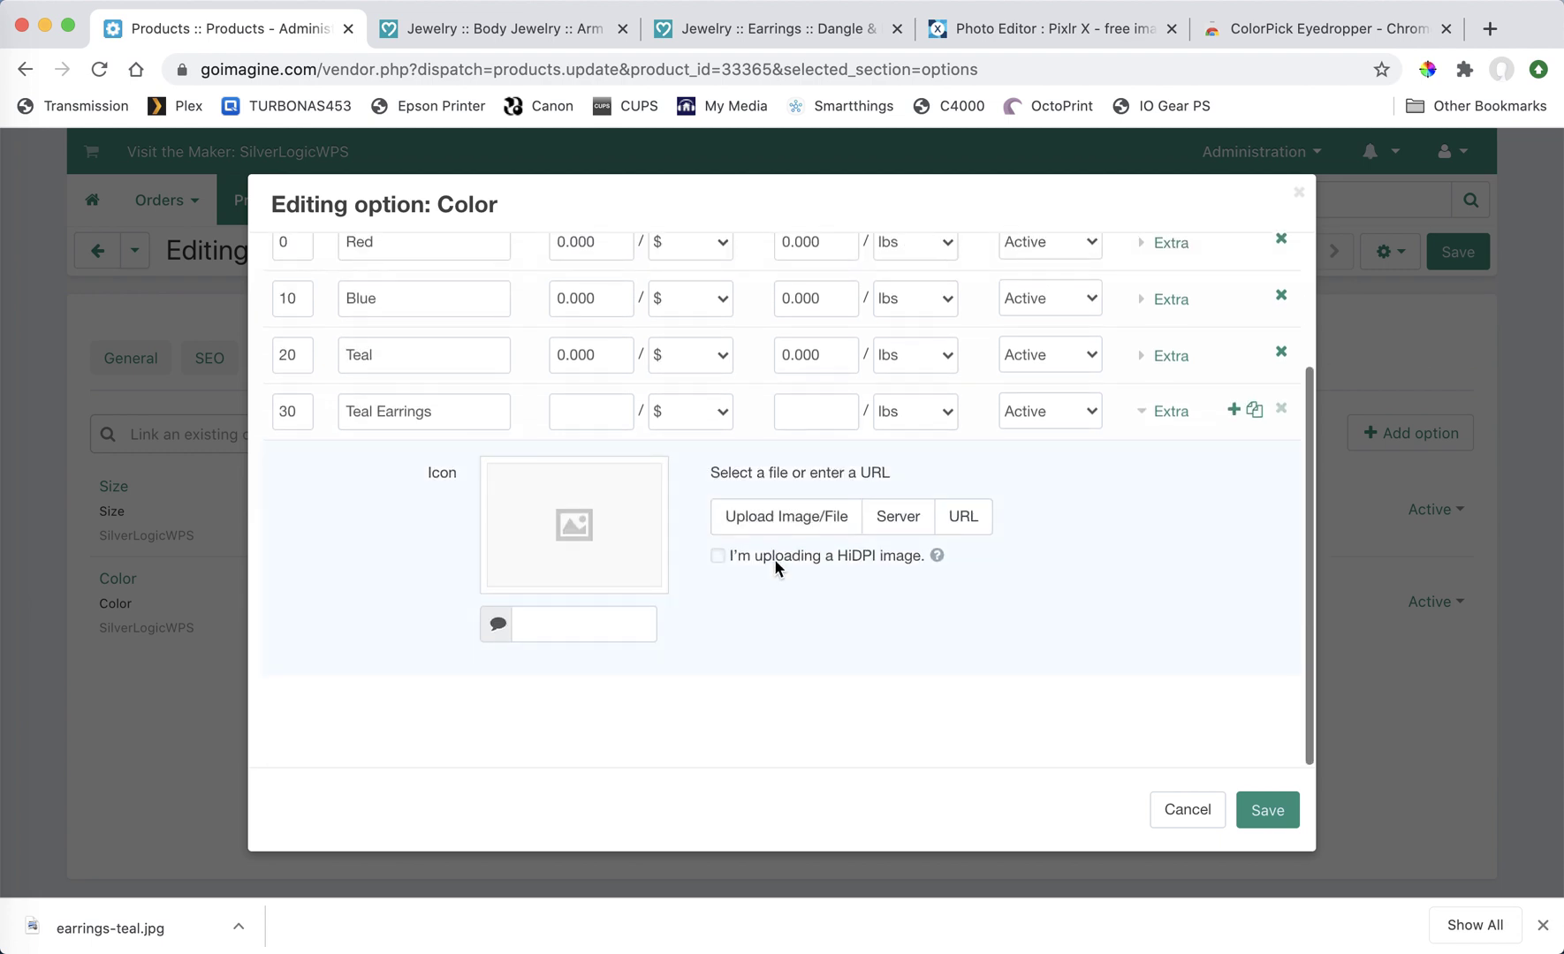
pyautogui.click(761, 514)
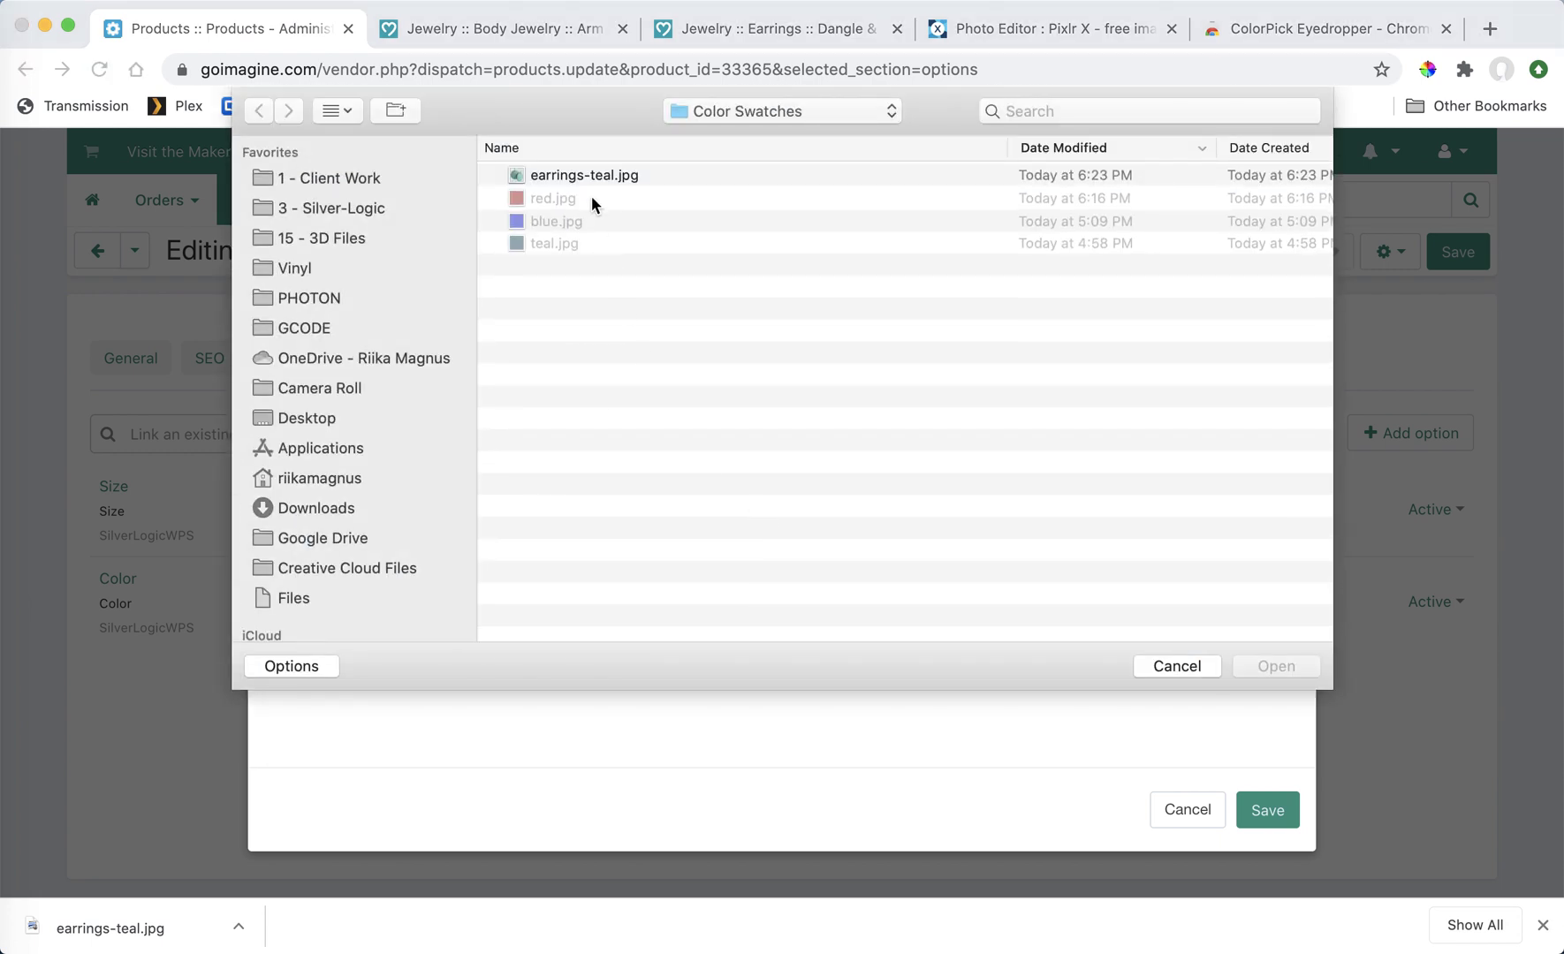
pyautogui.doubleClick(585, 174)
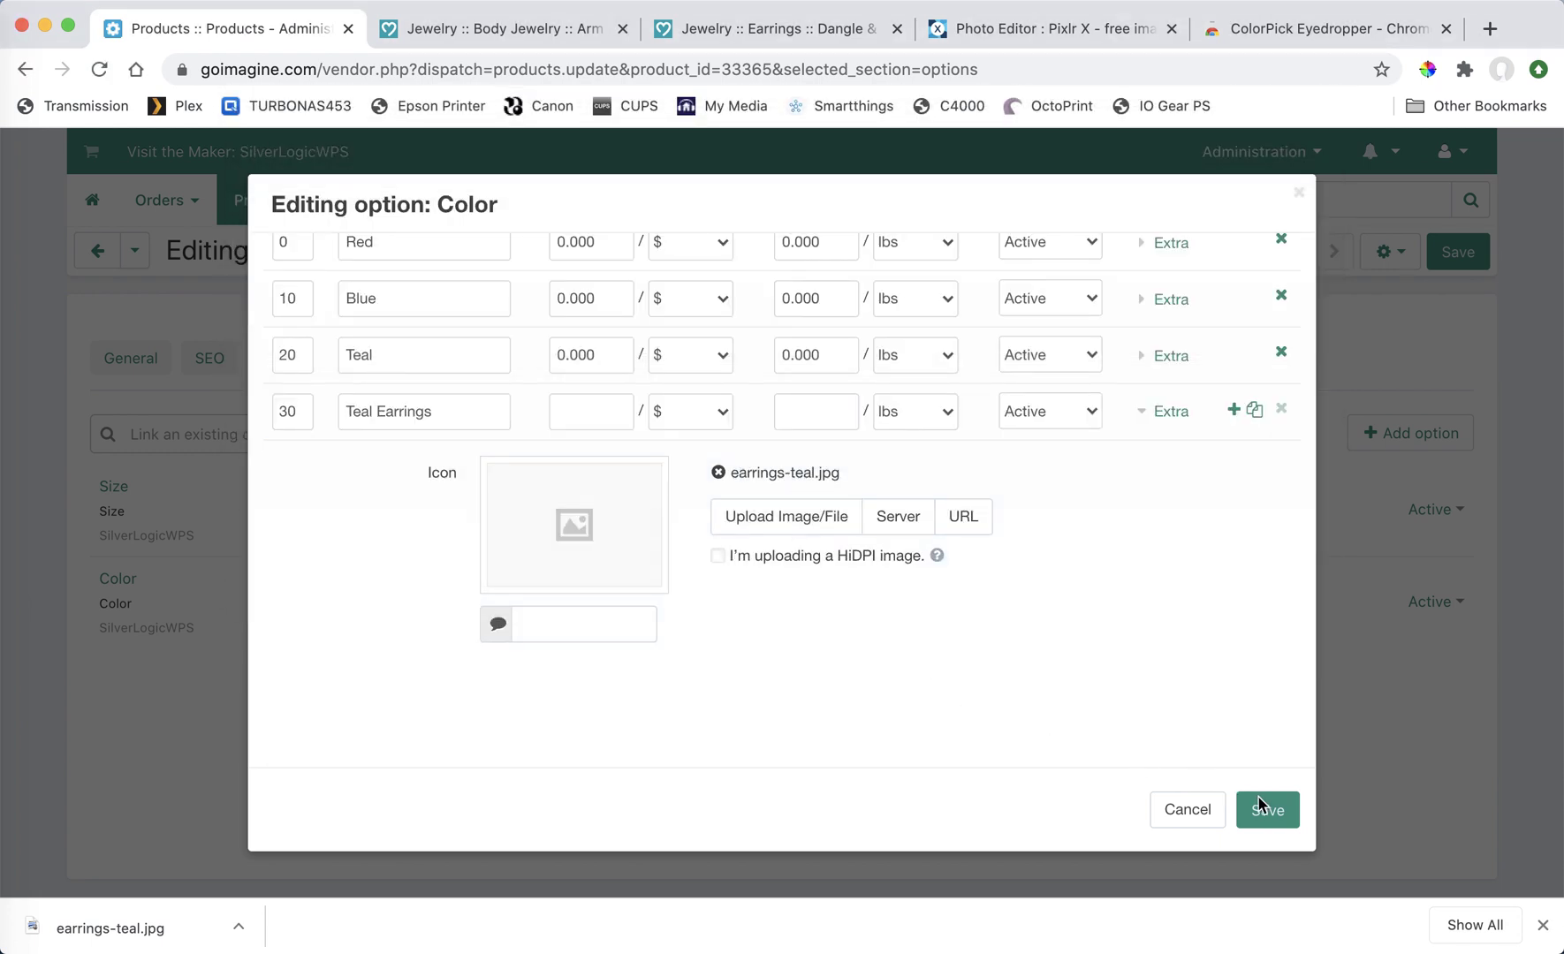
pyautogui.click(1261, 806)
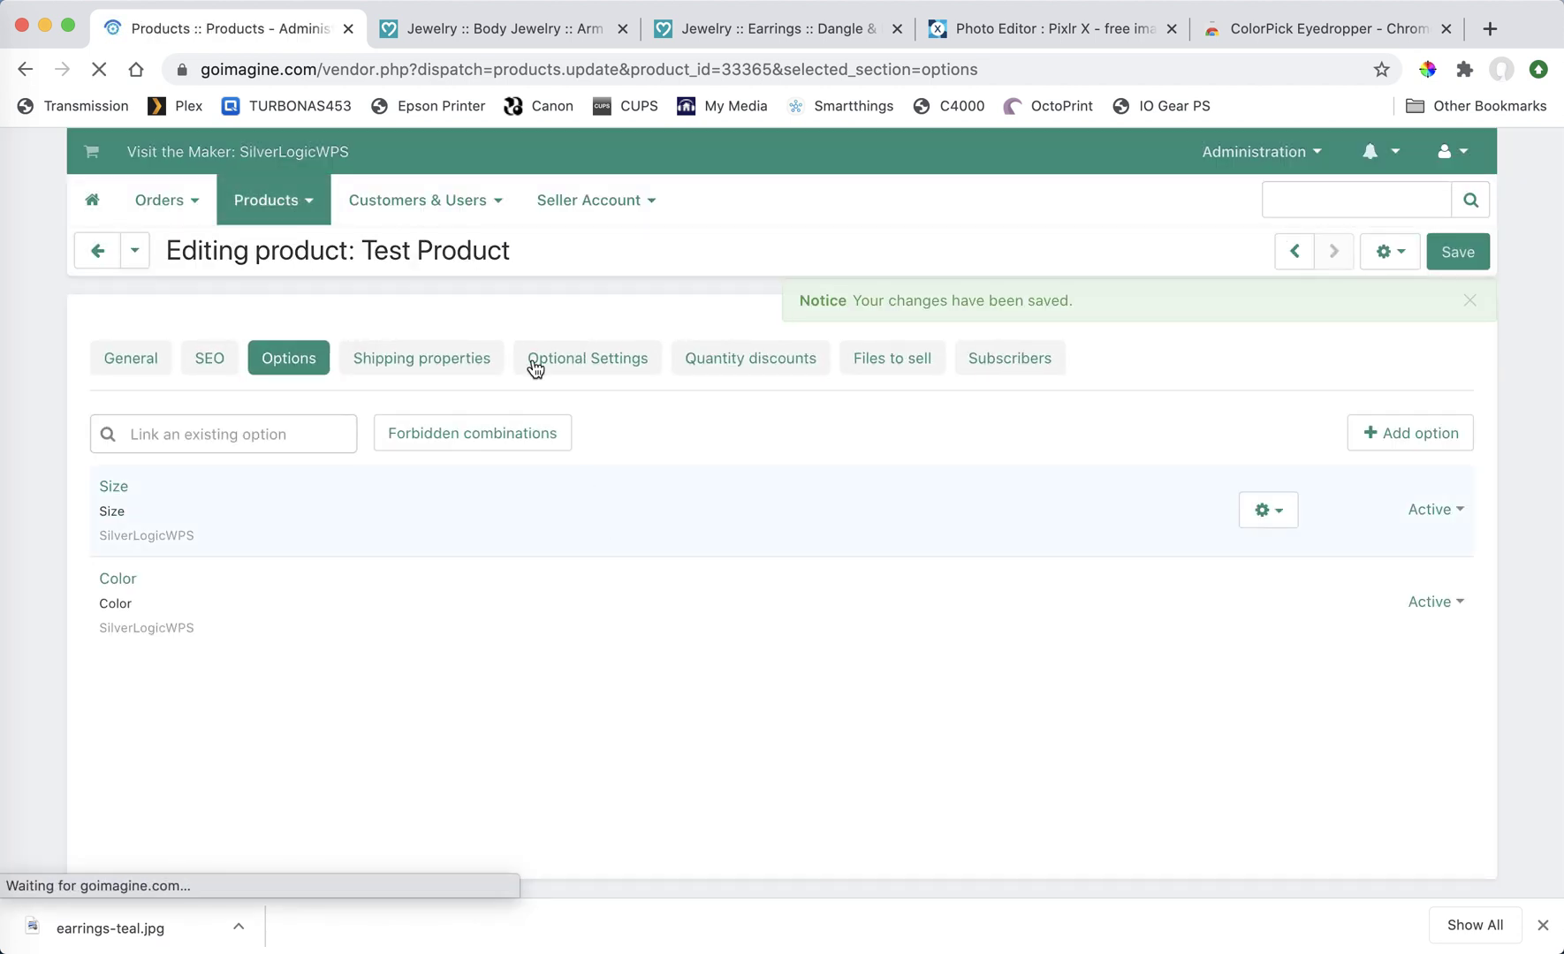
# Reload the Test Product storefront preview and try the Teal Earrings, Red and Blue color swatches
pyautogui.click(425, 28)
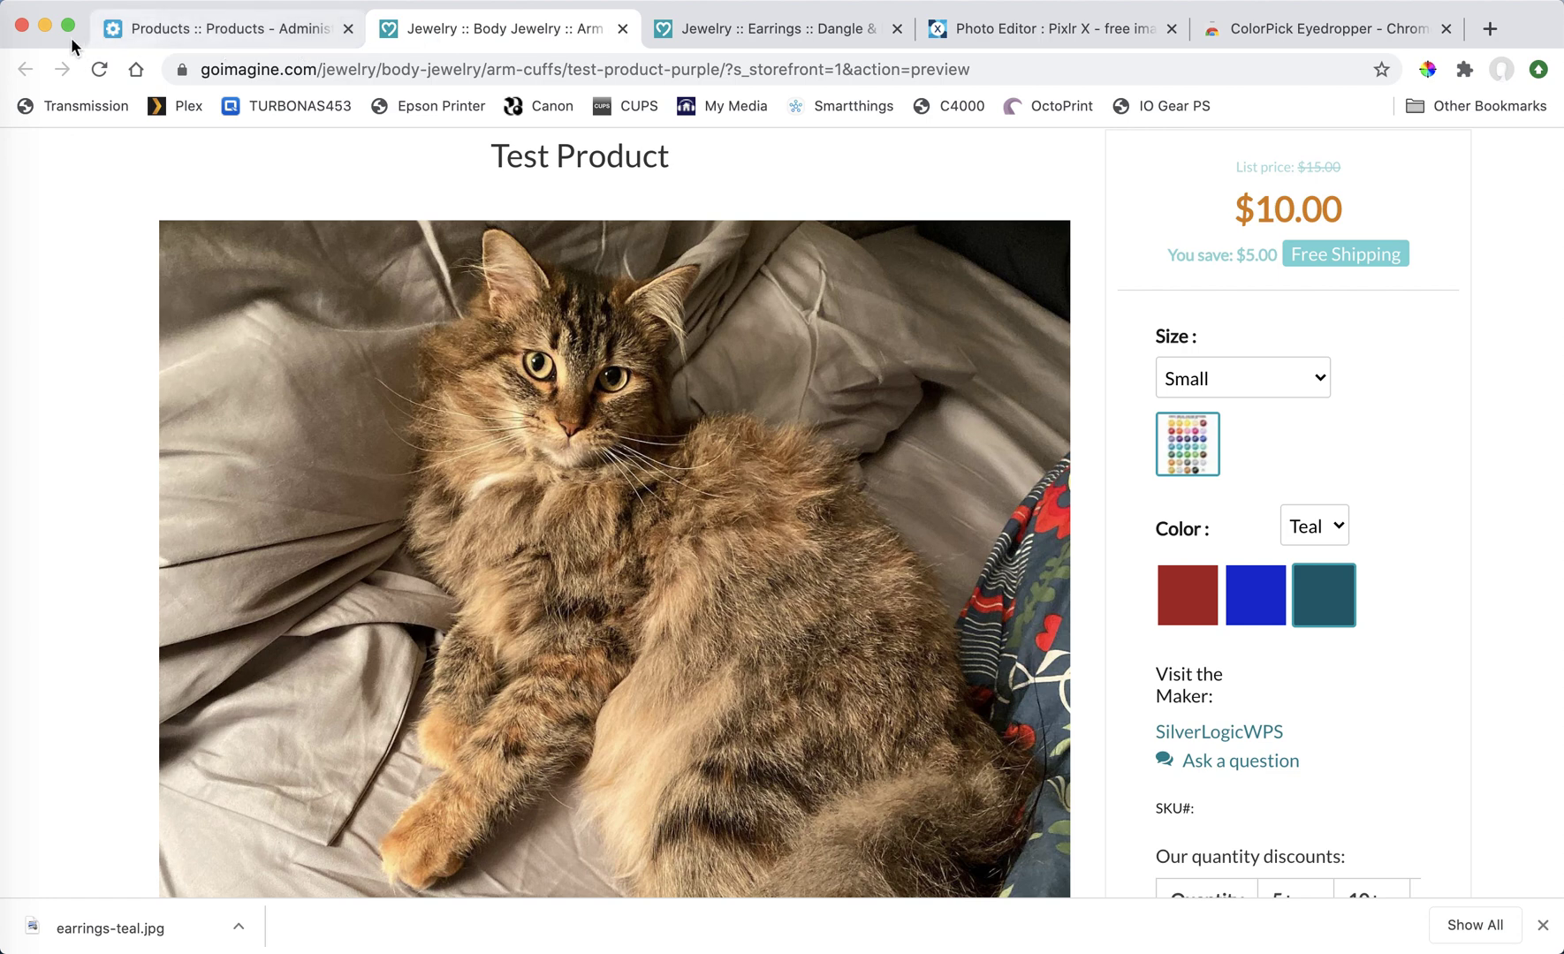
pyautogui.click(99, 68)
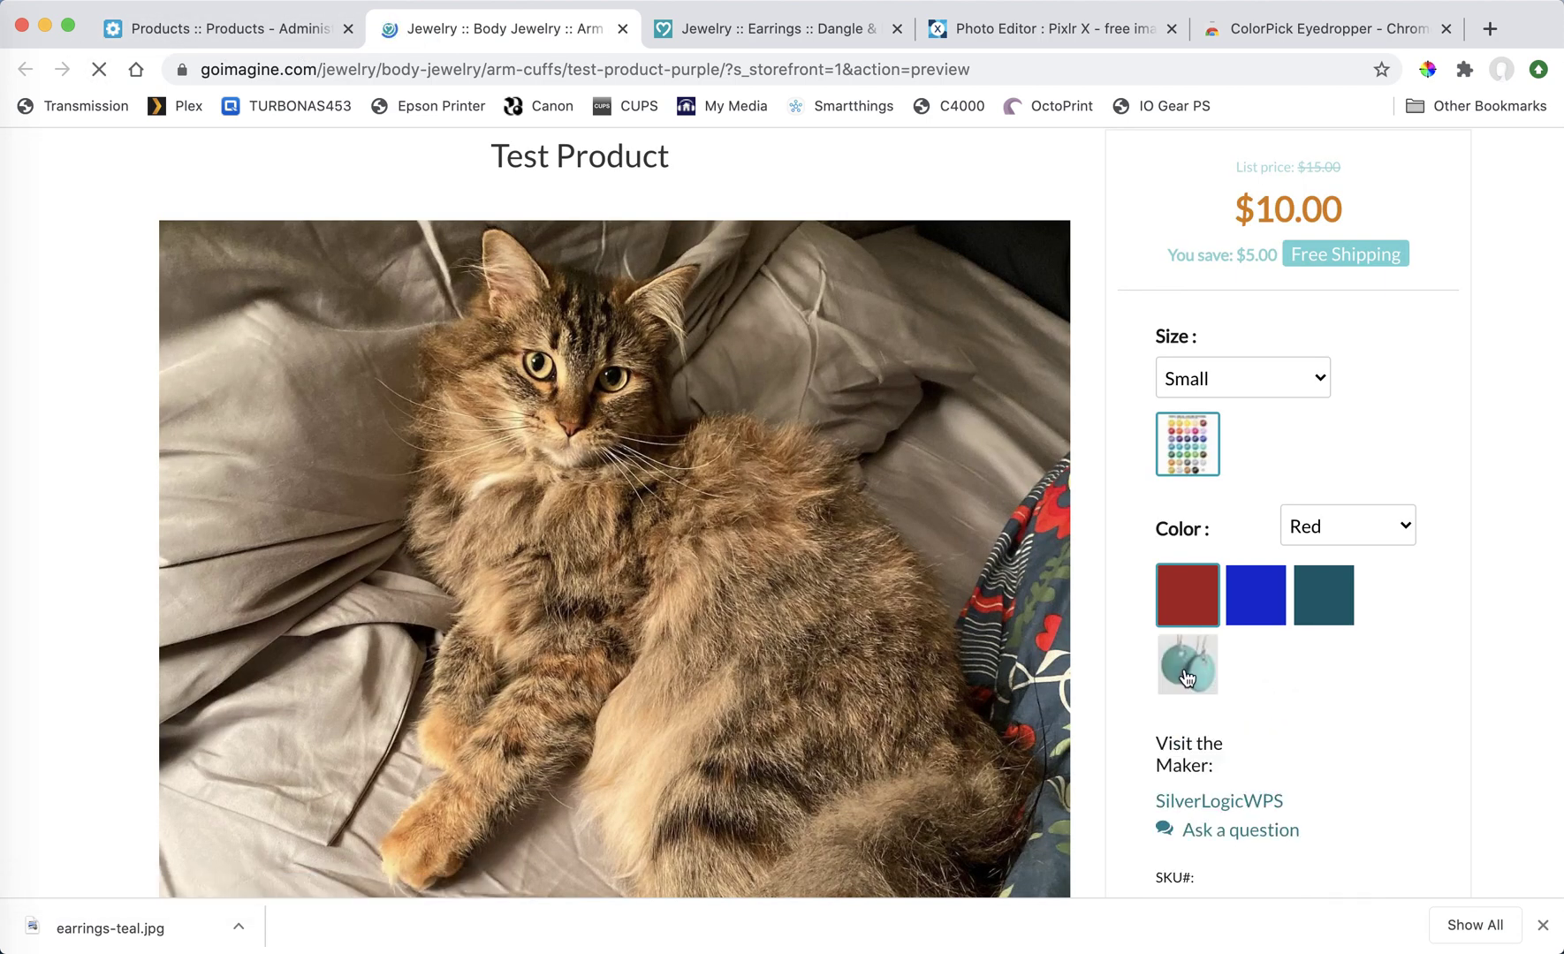
pyautogui.click(1184, 668)
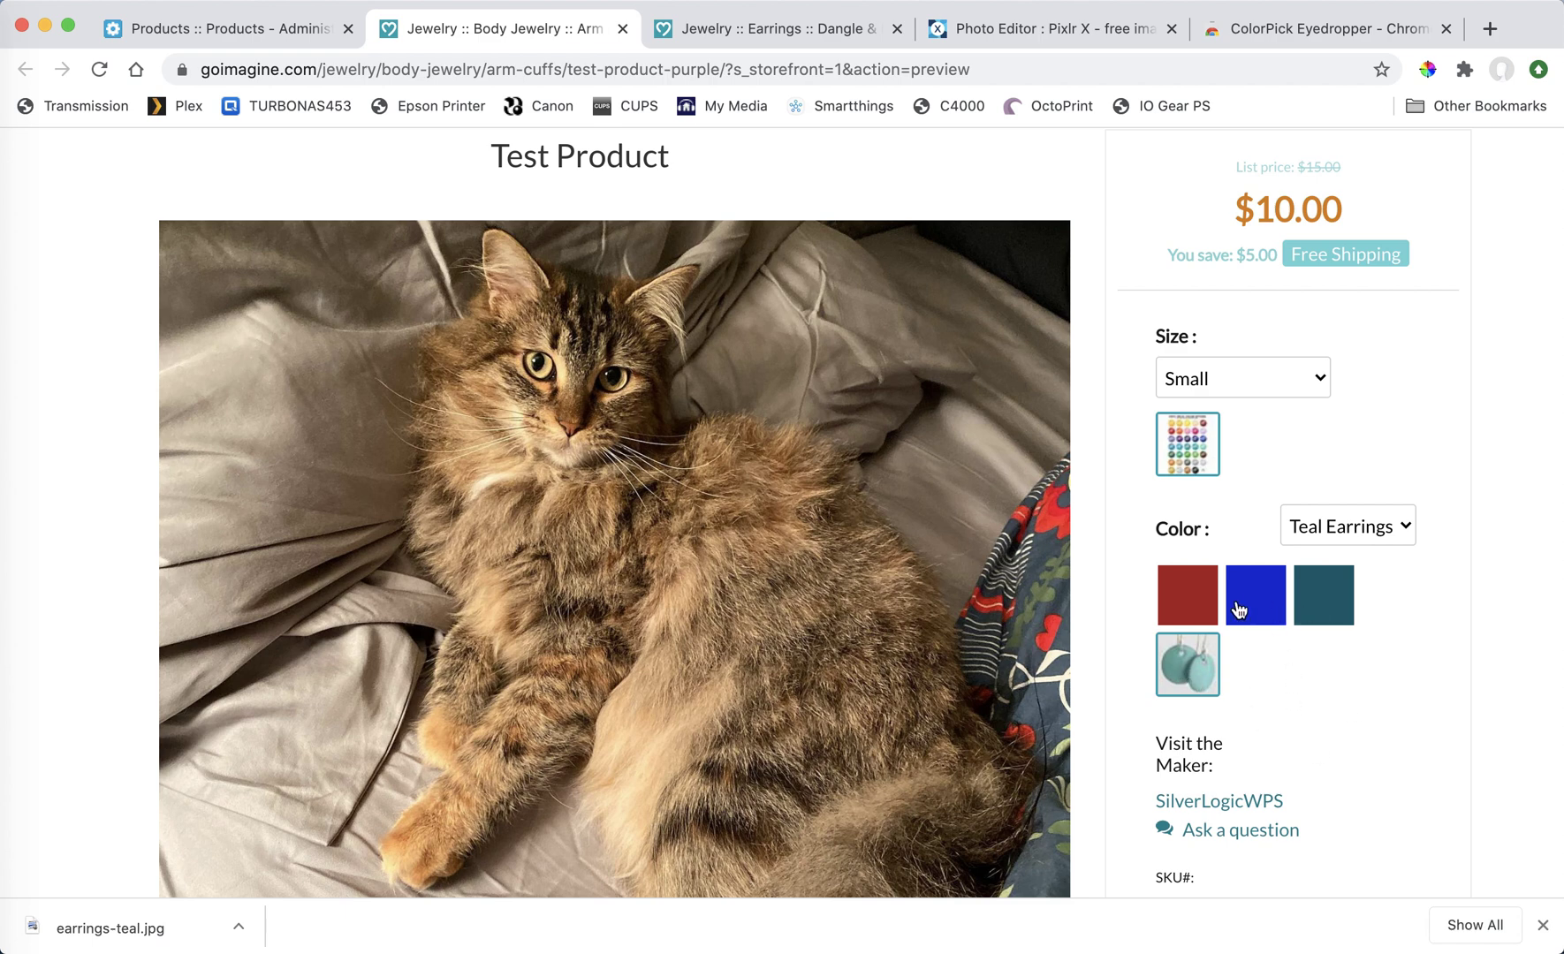
pyautogui.click(1200, 623)
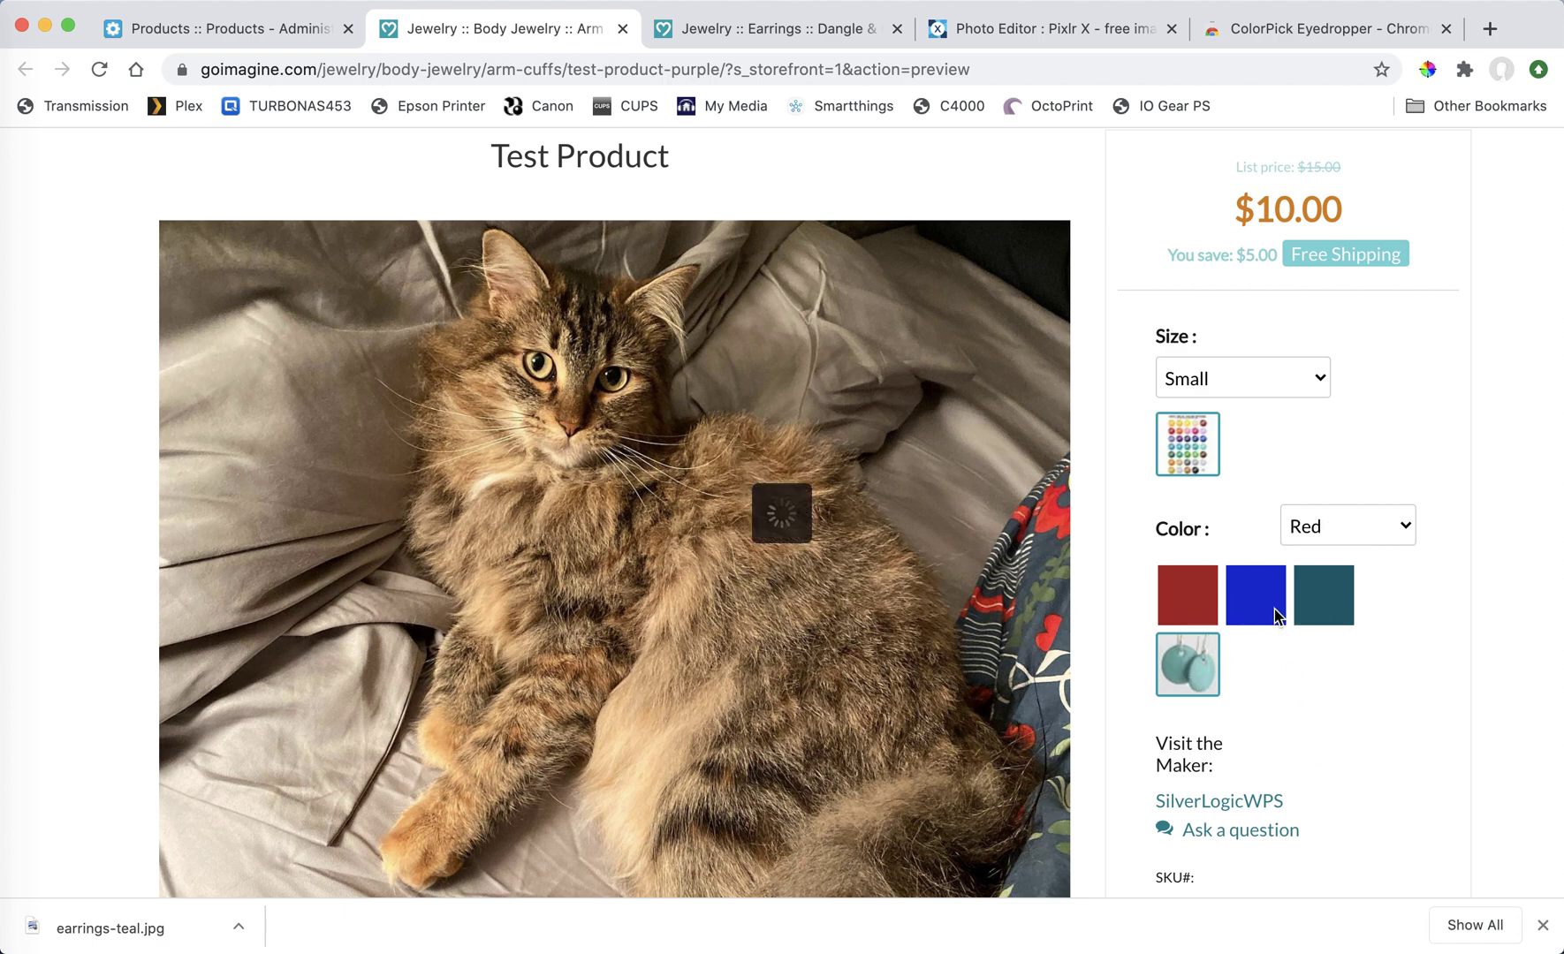
pyautogui.click(1266, 615)
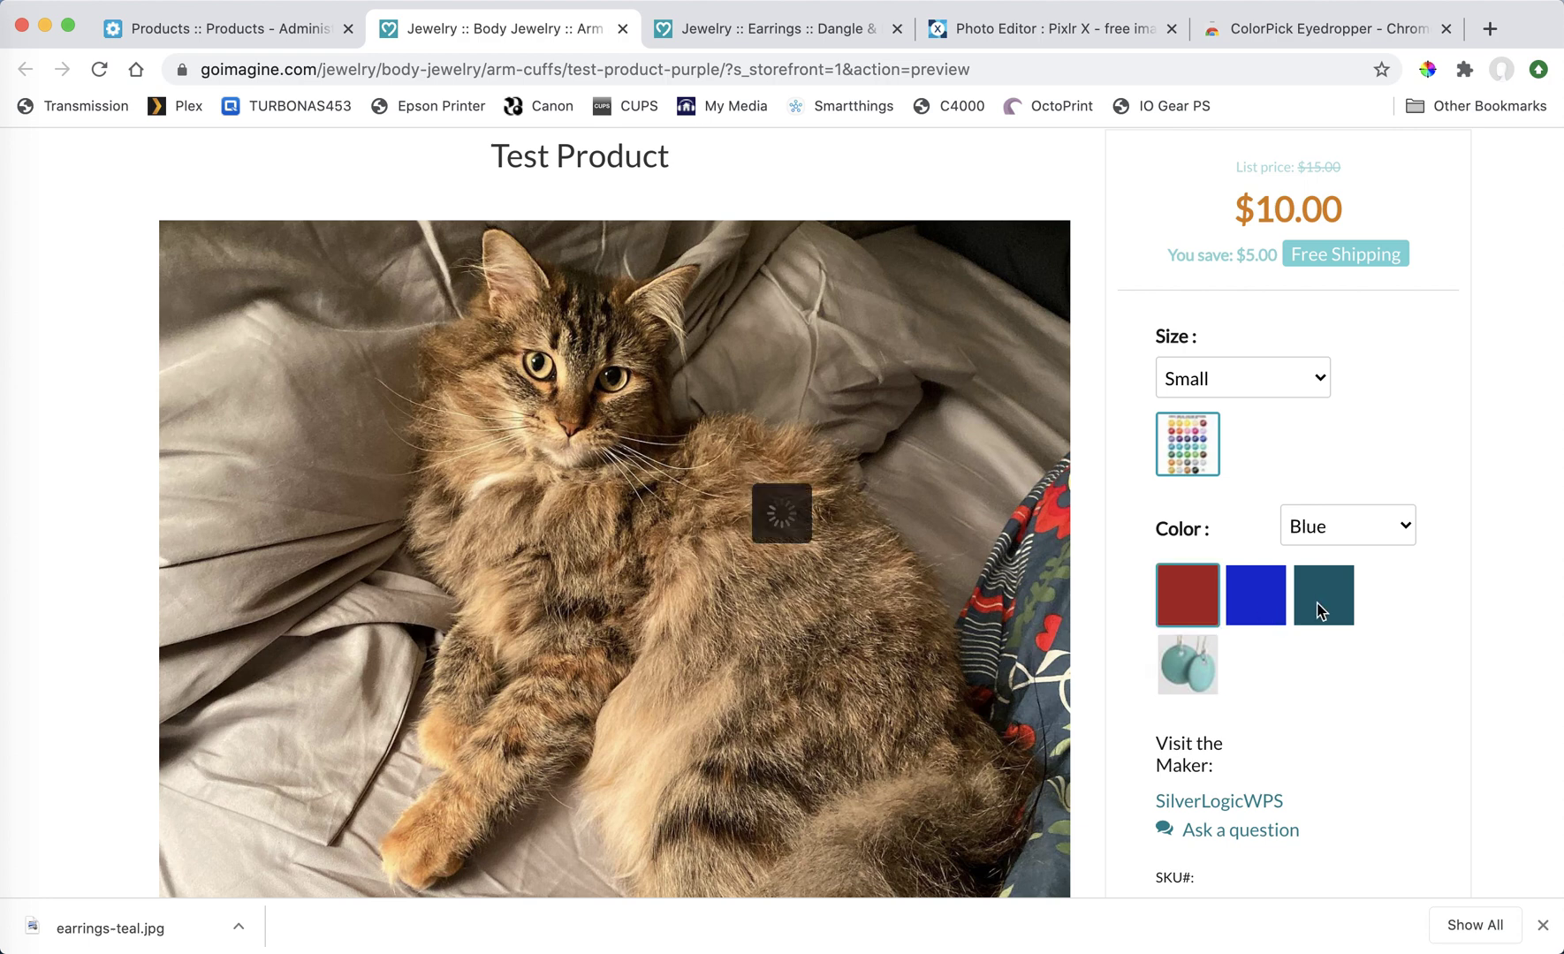